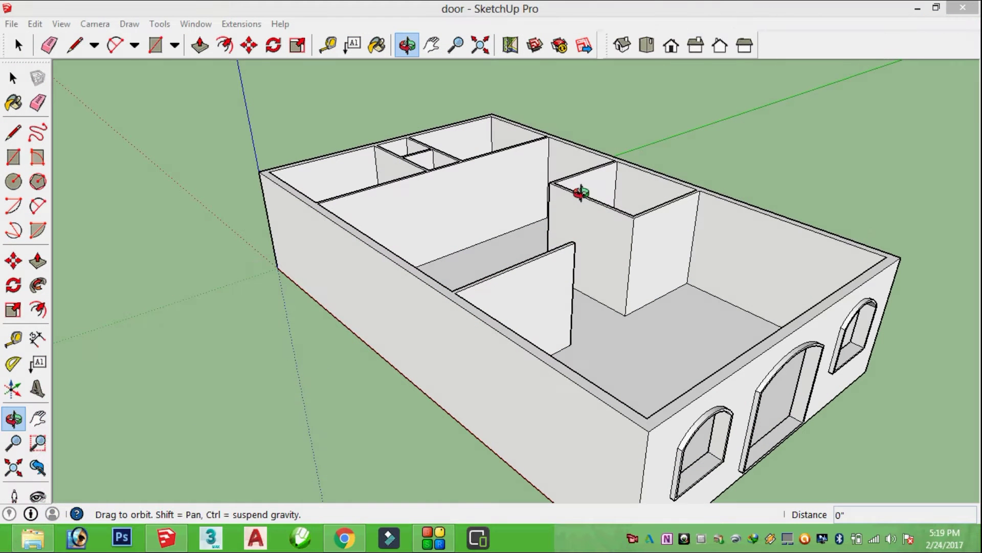
Step: Orbit around the house model to look down into the rooms from several angles
mouse_move(636, 361)
left_mouse_down()
mouse_move(640, 329)
mouse_move(471, 278)
mouse_move(540, 336)
mouse_move(401, 223)
mouse_move(621, 333)
left_mouse_up()
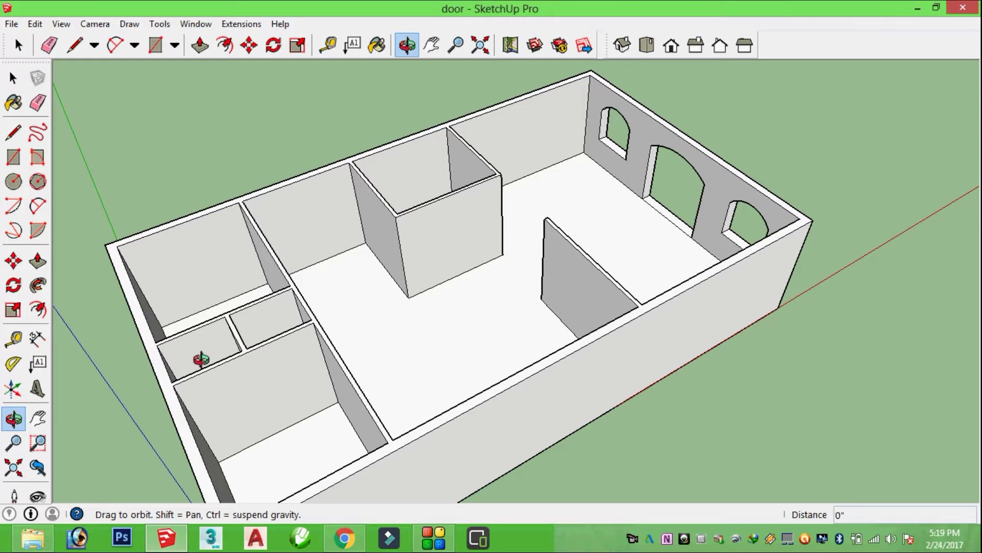
mouse_move(247, 375)
left_mouse_down()
mouse_move(271, 327)
mouse_move(351, 410)
mouse_move(274, 404)
mouse_move(487, 479)
mouse_move(358, 377)
mouse_move(351, 404)
mouse_move(437, 388)
mouse_move(285, 370)
mouse_move(344, 416)
mouse_move(404, 347)
mouse_move(351, 379)
mouse_move(278, 331)
left_mouse_up()
scroll(278, 331, "up", 3)
mouse_move(304, 448)
left_mouse_down()
mouse_move(314, 322)
mouse_move(221, 329)
mouse_move(259, 342)
left_mouse_up()
scroll(238, 317, "up", 3)
scroll(238, 318, "down", 3)
left_click_drag(377, 294, 339, 324)
scroll(463, 318, "up", 2)
scroll(467, 341, "down", 2)
mouse_move(466, 341)
left_mouse_down()
mouse_move(500, 386)
mouse_move(398, 386)
mouse_move(371, 355)
mouse_move(598, 316)
mouse_move(730, 331)
mouse_move(773, 307)
mouse_move(759, 354)
mouse_move(723, 345)
mouse_move(765, 353)
mouse_move(329, 340)
mouse_move(384, 300)
left_mouse_up()
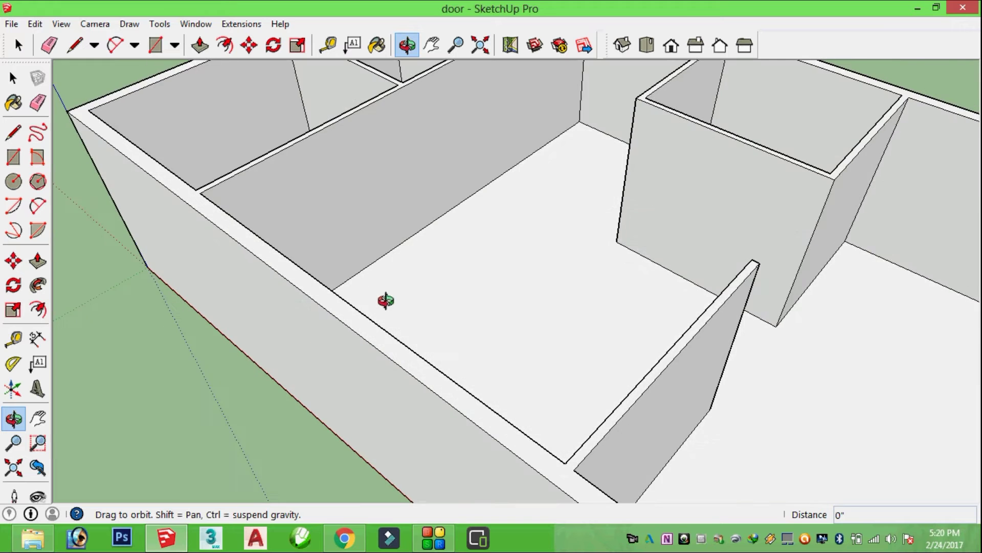
Step: Zoom in to a close view of the long interior wall
scroll(455, 287, "up", 3)
scroll(428, 370, "up", 3)
scroll(333, 299, "up", 3)
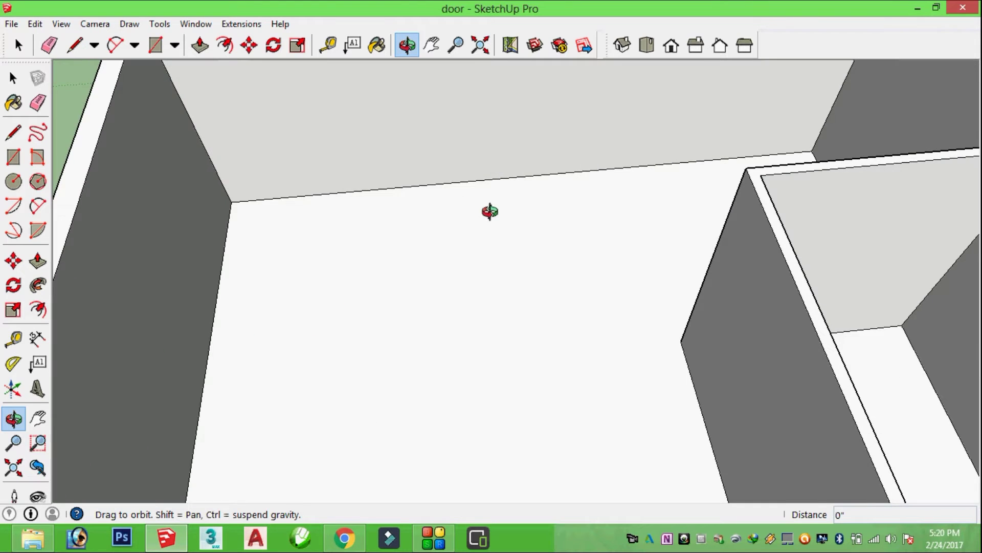
scroll(490, 211, "down", 5)
scroll(465, 131, "up", 2)
scroll(465, 140, "down", 2)
scroll(489, 77, "up", 2)
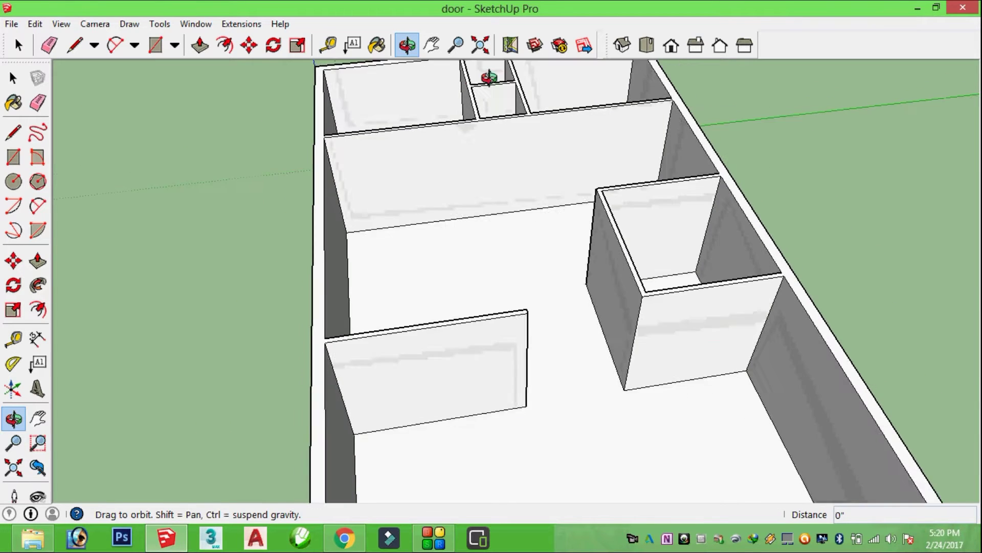
scroll(500, 164, "down", 1)
scroll(489, 174, "up", 2)
scroll(425, 242, "up", 2)
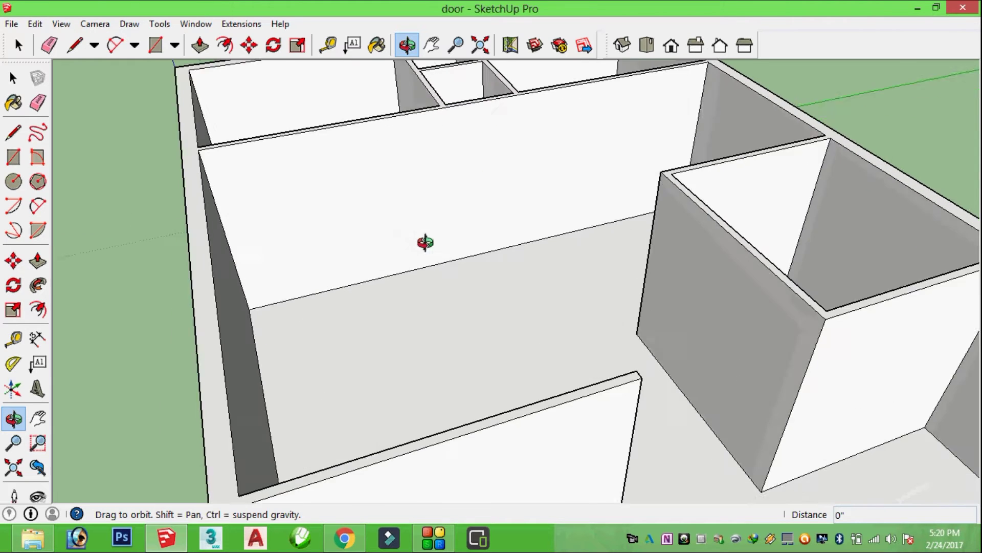
scroll(430, 242, "down", 2)
scroll(488, 158, "down", 1)
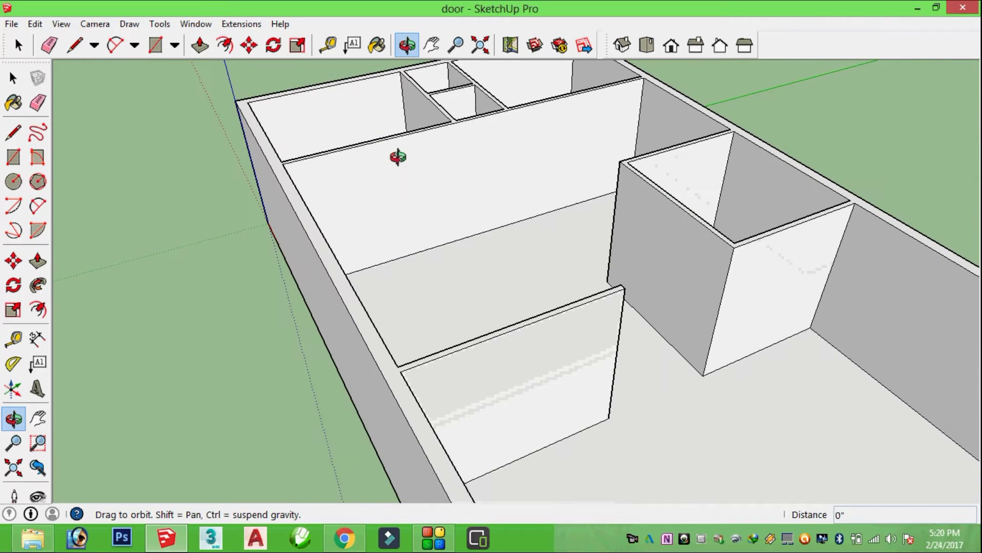
scroll(398, 156, "up", 1)
scroll(352, 157, "up", 2)
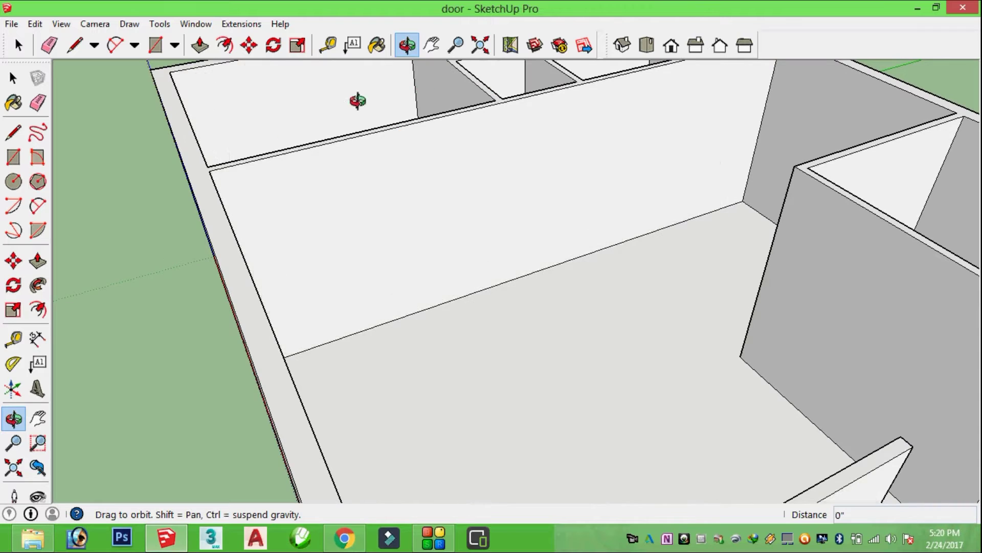
scroll(408, 160, "up", 1)
scroll(397, 149, "down", 1)
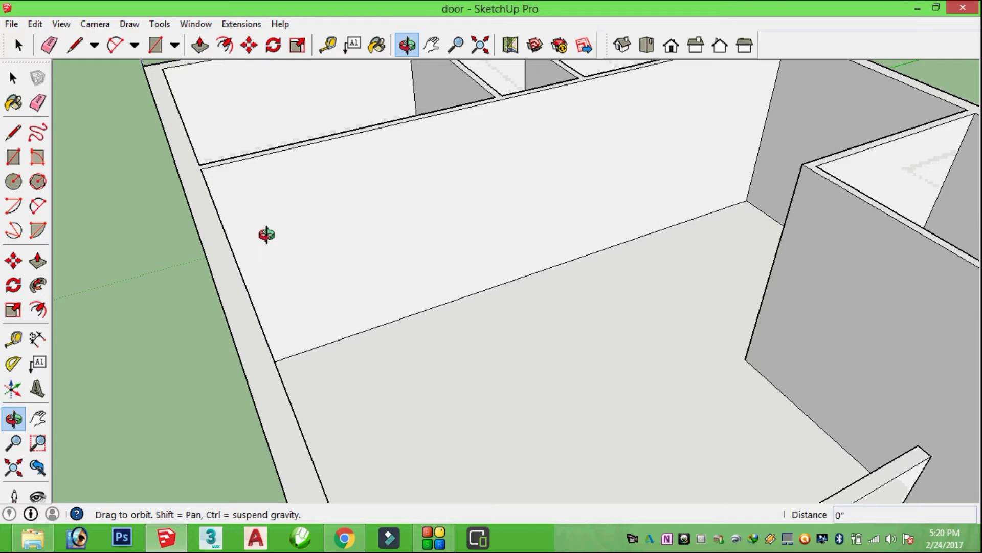
scroll(402, 256, "up", 1)
scroll(211, 279, "up", 1)
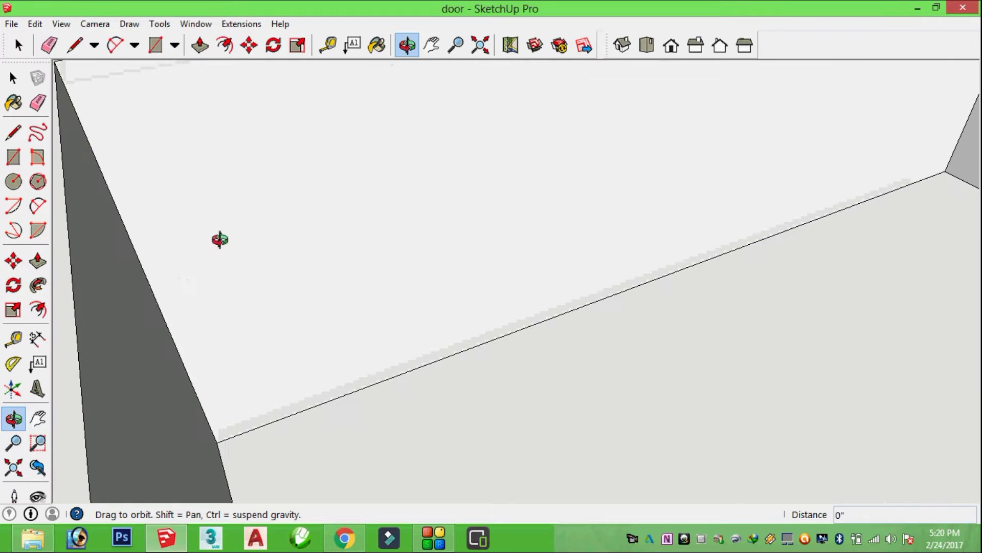
scroll(302, 238, "down", 2)
scroll(429, 188, "down", 1)
scroll(404, 271, "up", 1)
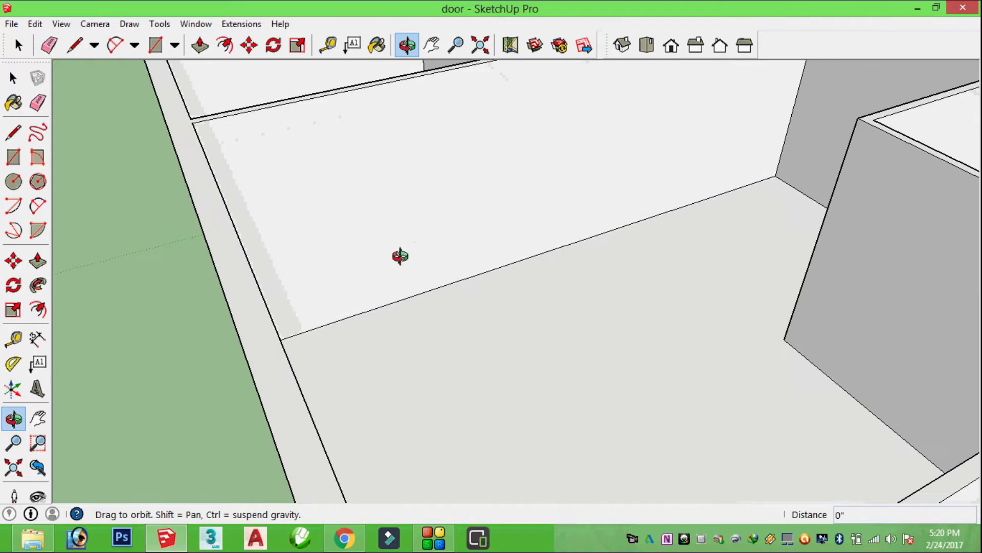
scroll(384, 225, "down", 2)
Step: Place a horizontal guide 7' above the floor on the long interior wall
left_click(333, 48)
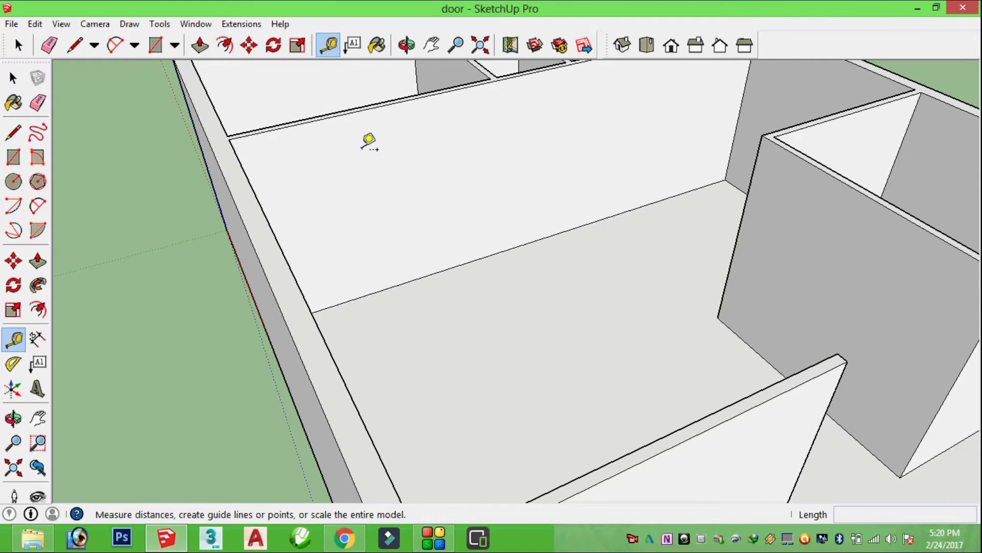
left_click(451, 267)
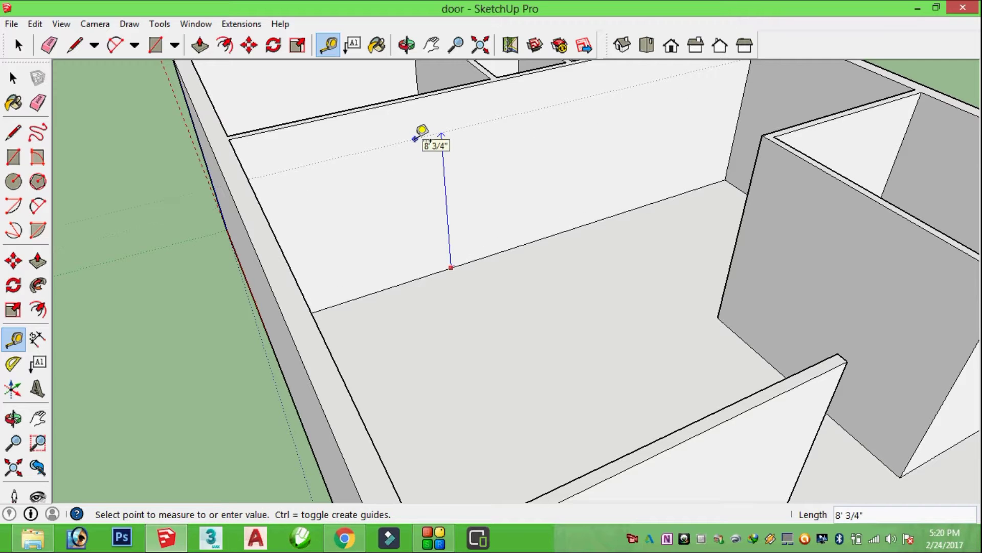
key("Return")
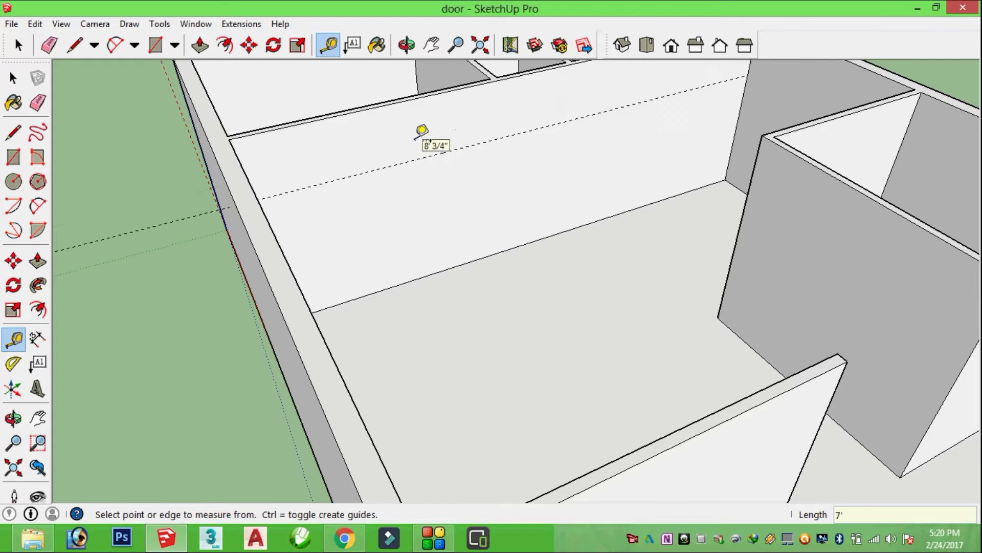
left_click(406, 45)
mouse_move(338, 327)
left_mouse_down()
mouse_move(587, 333)
mouse_move(469, 314)
mouse_move(318, 322)
mouse_move(188, 302)
mouse_move(277, 281)
mouse_move(226, 204)
mouse_move(336, 267)
mouse_move(337, 256)
left_mouse_up()
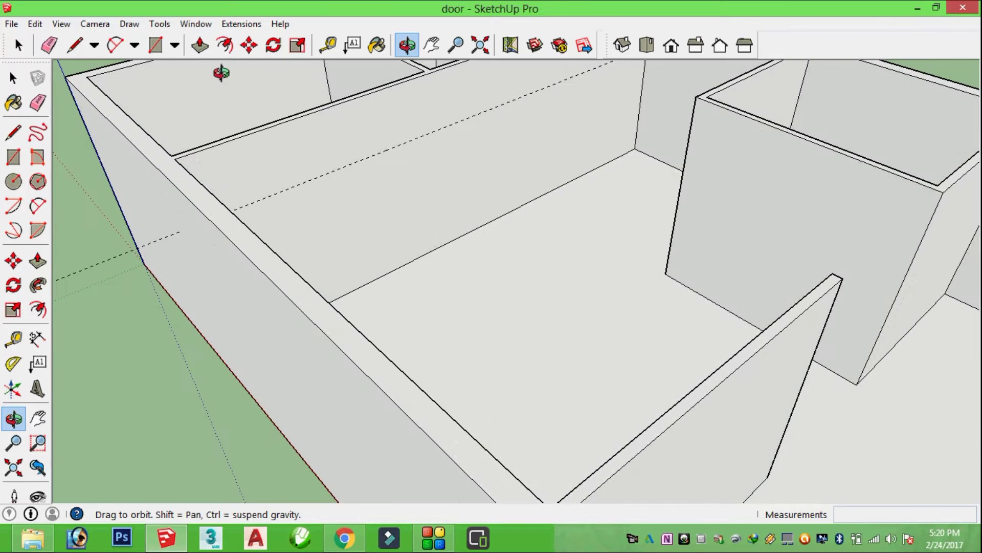
Step: Add a second horizontal guide 3" above the 7' guide
left_click(327, 45)
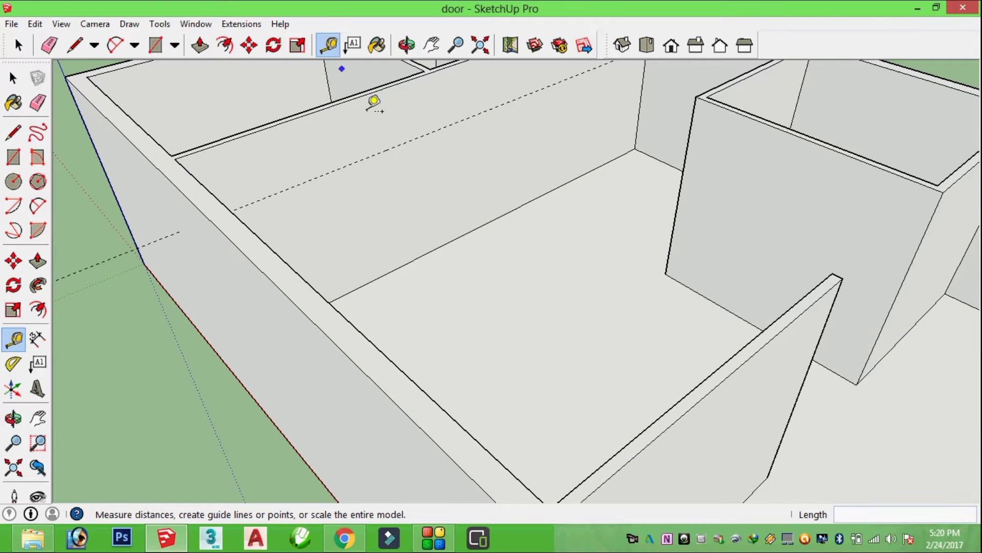
left_click(392, 148)
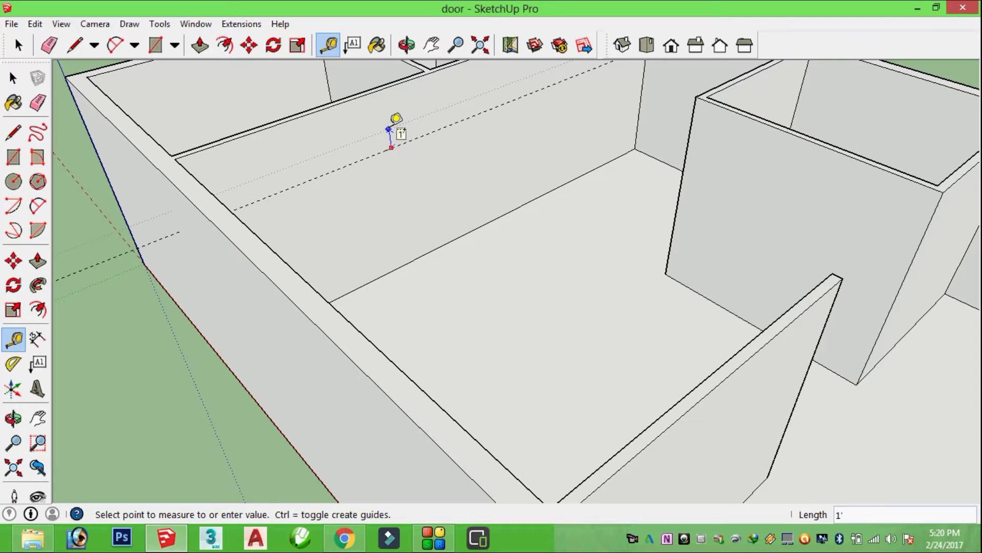
type("3")
key("Return")
scroll(395, 134, "up", 1)
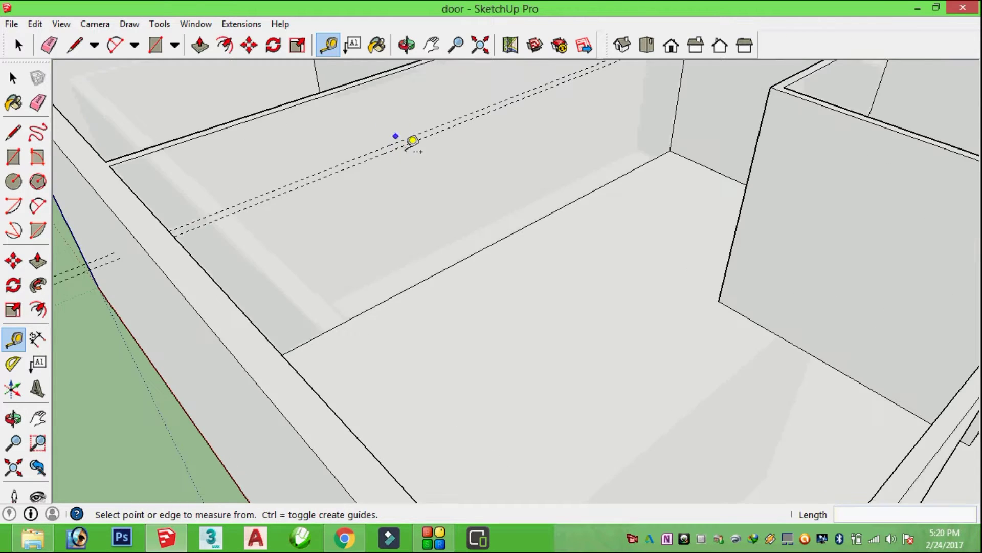
scroll(396, 135, "up", 2)
scroll(397, 137, "up", 1)
Step: Add a third horizontal guide 15" above the previous one
left_click(398, 137)
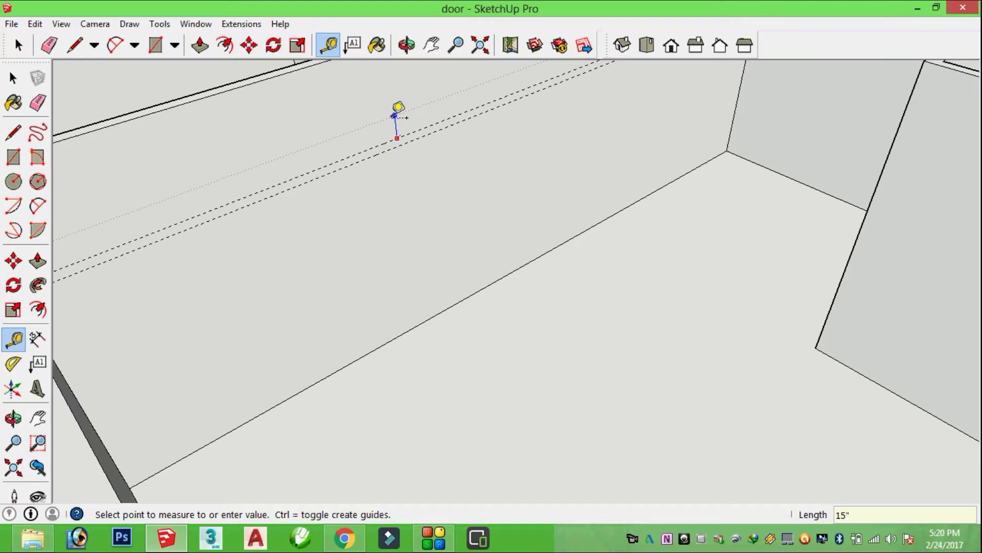
left_click(399, 107)
scroll(385, 106, "down", 3)
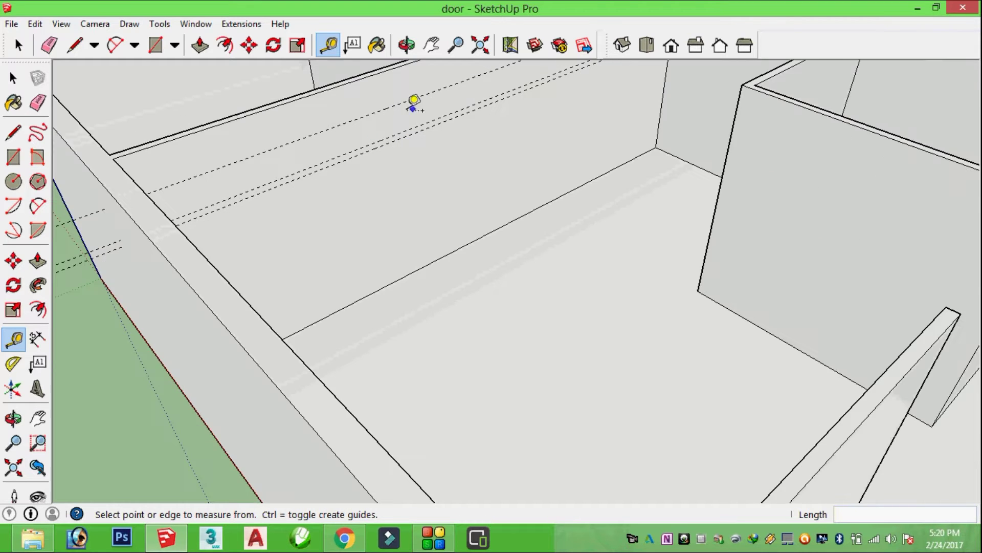
scroll(377, 144, "down", 2)
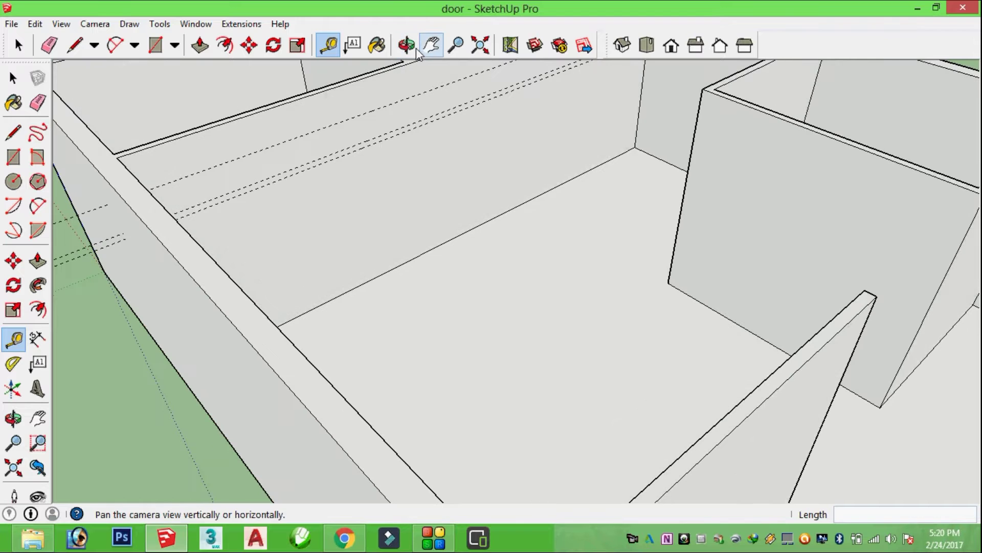
Step: Orbit, pan and zoom out so the whole wall with its three guides is framed
left_click(407, 45)
mouse_move(304, 294)
left_mouse_down()
mouse_move(469, 317)
mouse_move(481, 285)
mouse_move(245, 276)
mouse_move(397, 164)
mouse_move(520, 184)
mouse_move(408, 169)
mouse_move(477, 83)
left_mouse_up()
left_click(431, 45)
scroll(410, 344, "down", 3)
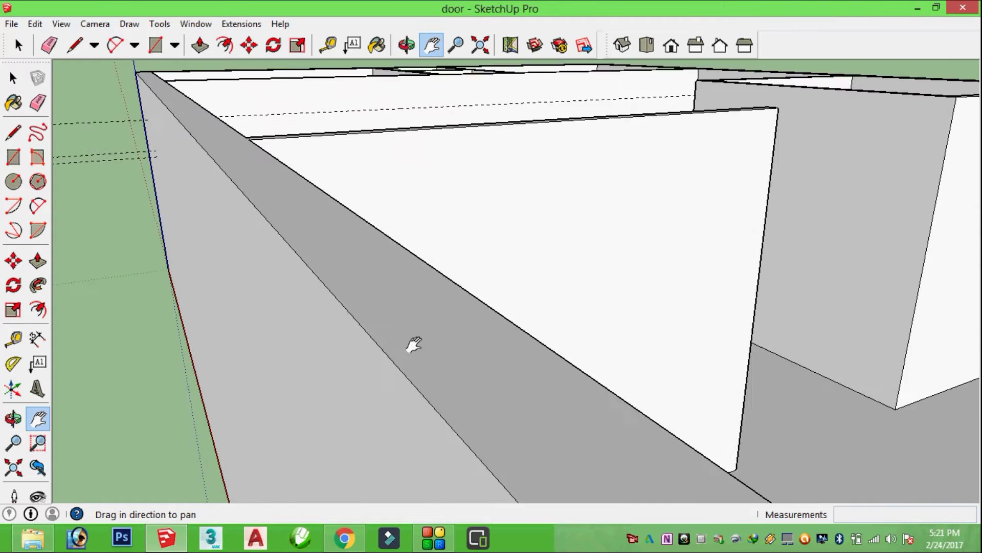
scroll(345, 339, "down", 2)
scroll(428, 332, "down", 2)
scroll(432, 353, "down", 1)
scroll(437, 374, "up", 2)
scroll(410, 353, "up", 1)
scroll(333, 368, "down", 1)
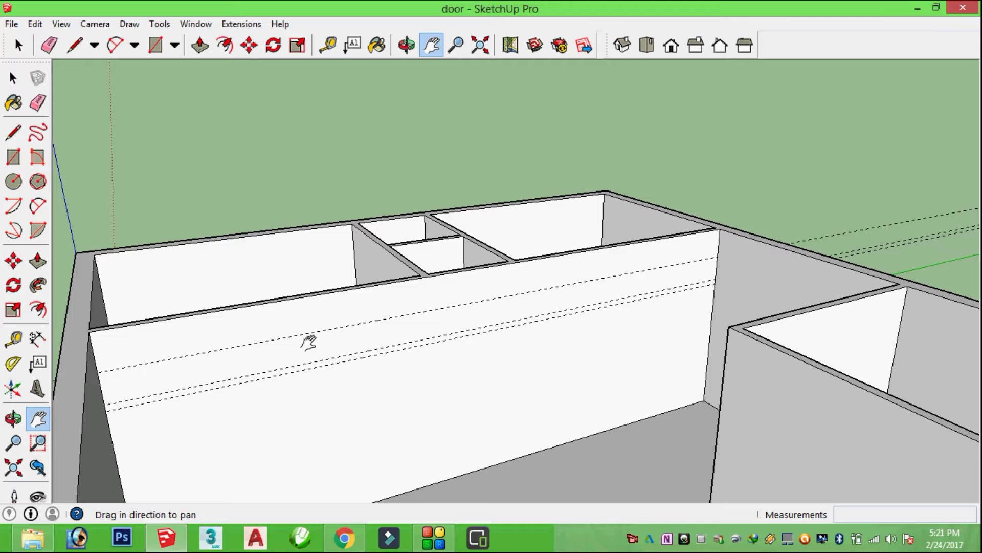
scroll(256, 376, "down", 2)
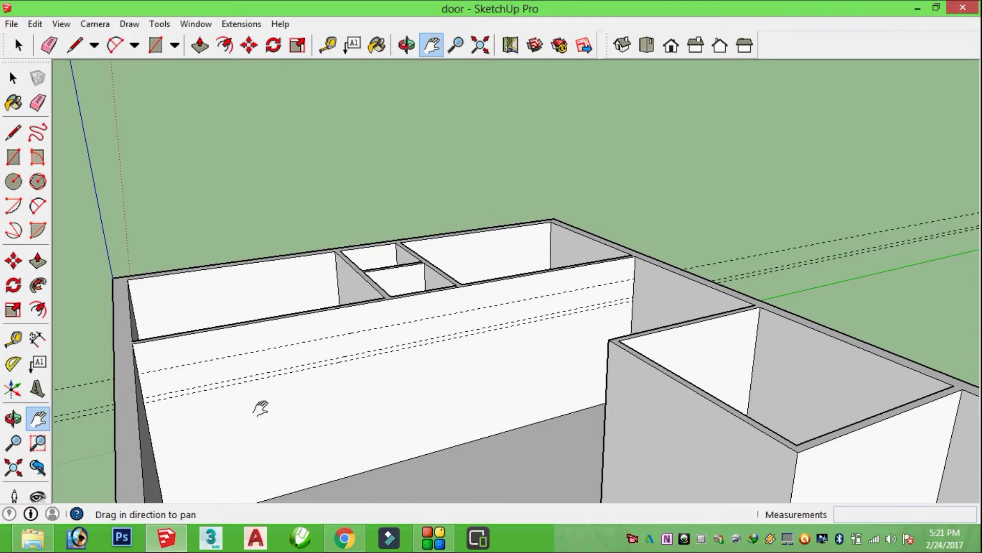
scroll(258, 404, "up", 1)
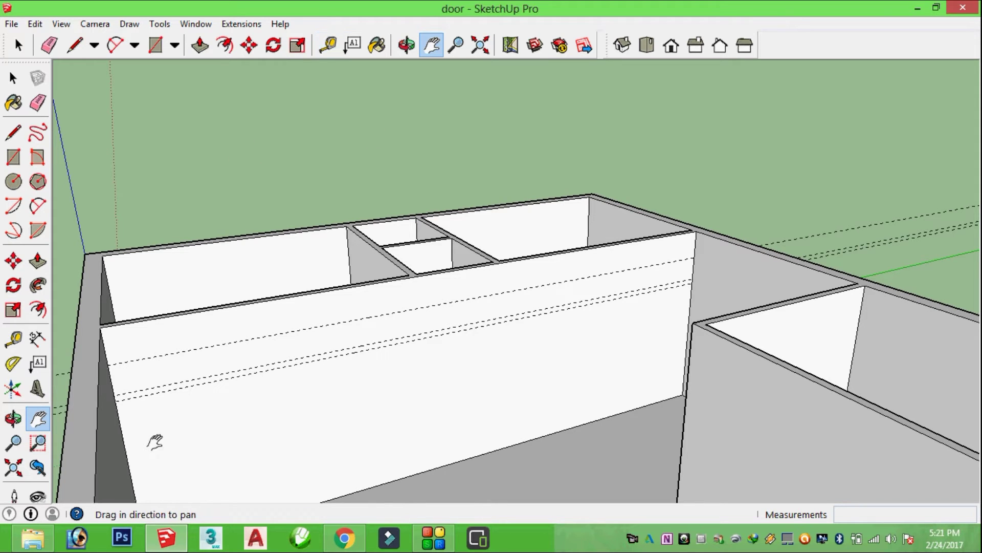
Step: Place vertical guides 4' in from the left and right ends of the long wall
left_click(330, 50)
left_click(124, 443)
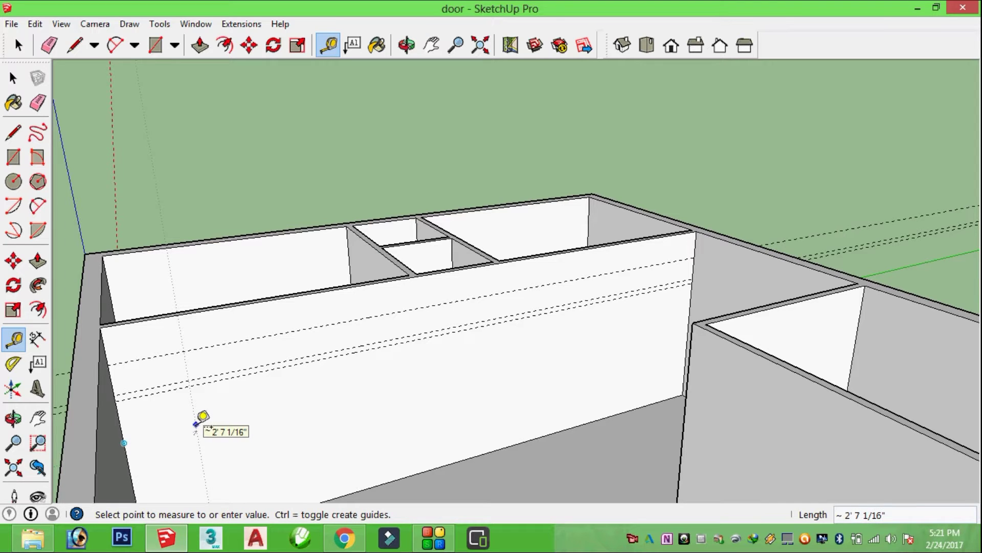
type("4'")
key("Return")
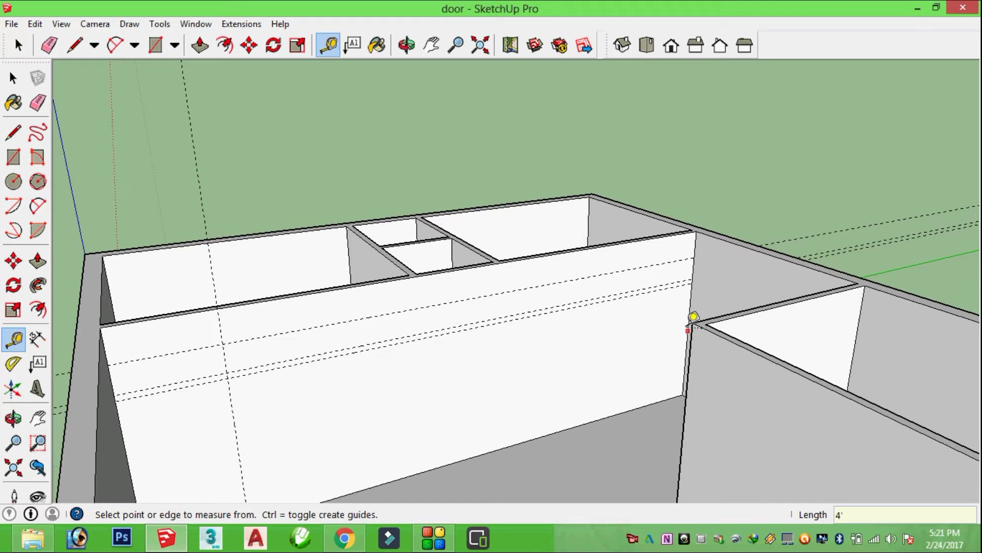
left_click(690, 293)
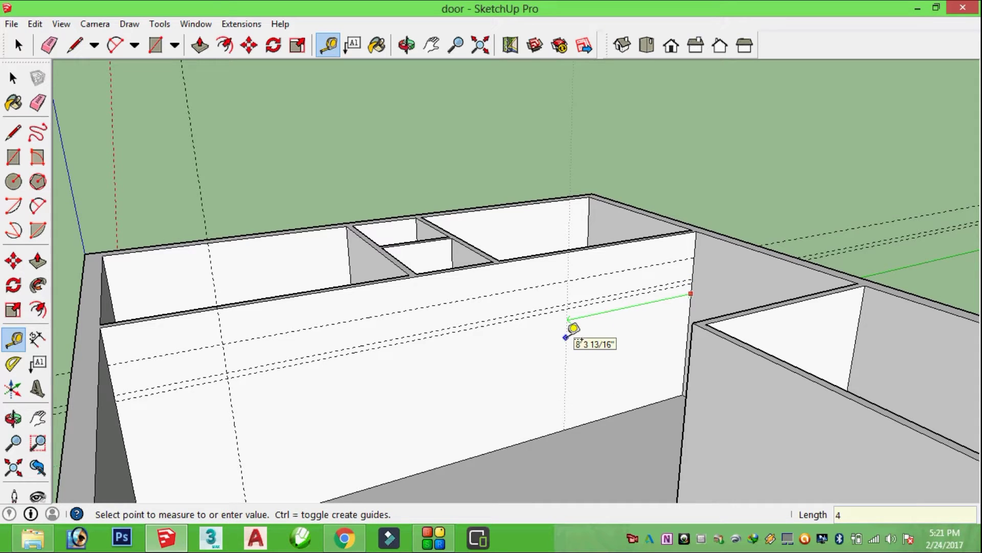
type("'")
key("Return")
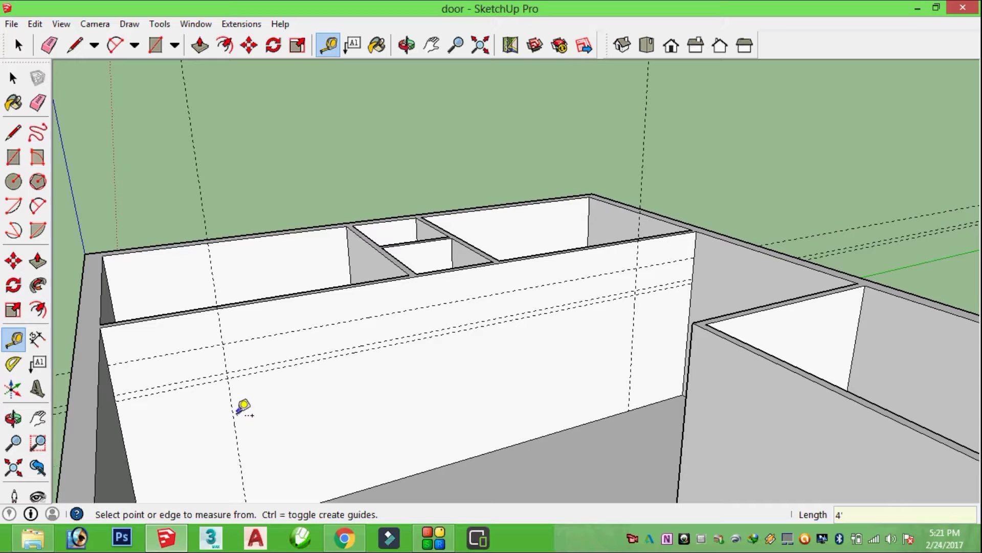
Step: Add further vertical guides offset 4' from the left and right guides
left_click(233, 414)
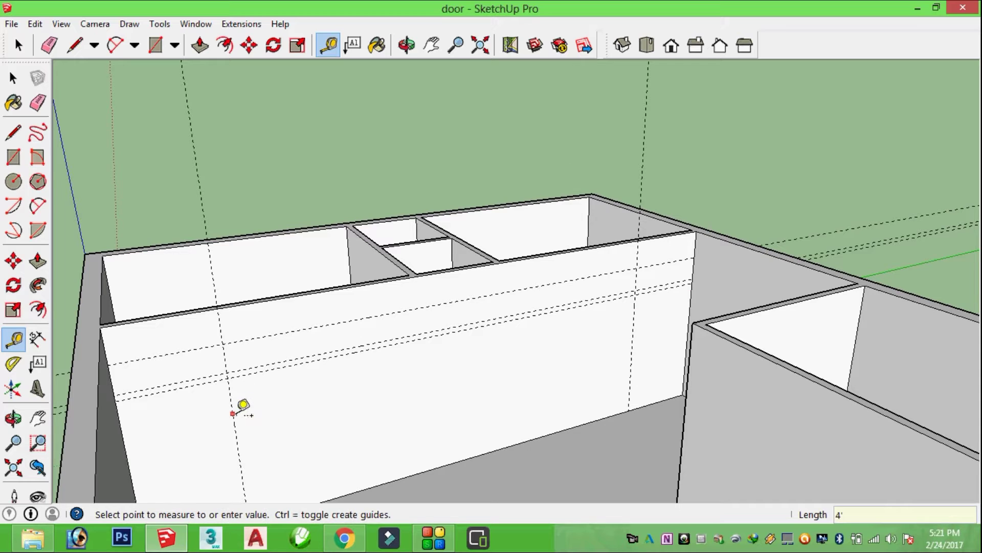
type("4'")
left_click(320, 397)
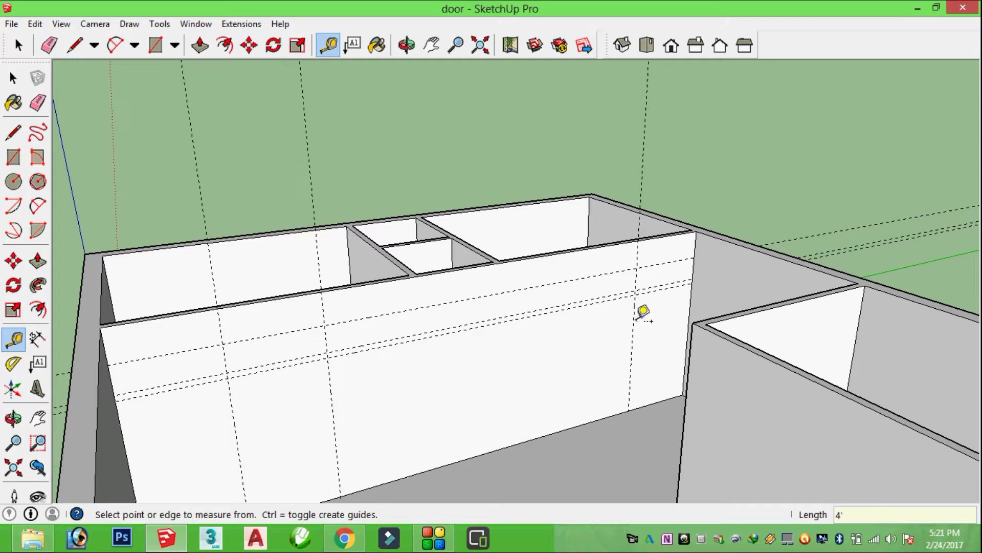
left_click(633, 320)
left_click(635, 320)
left_click(634, 325)
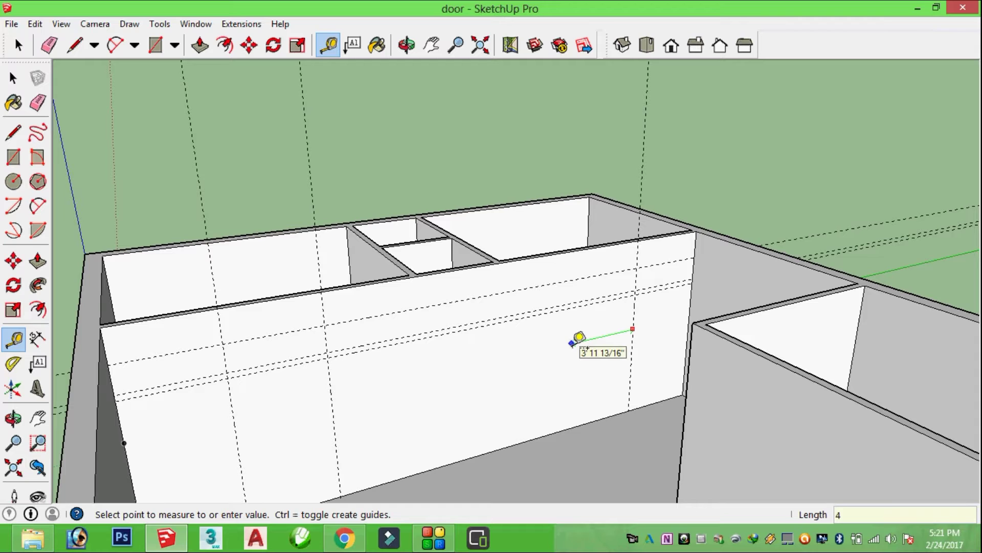
left_click(574, 342)
left_click(635, 308)
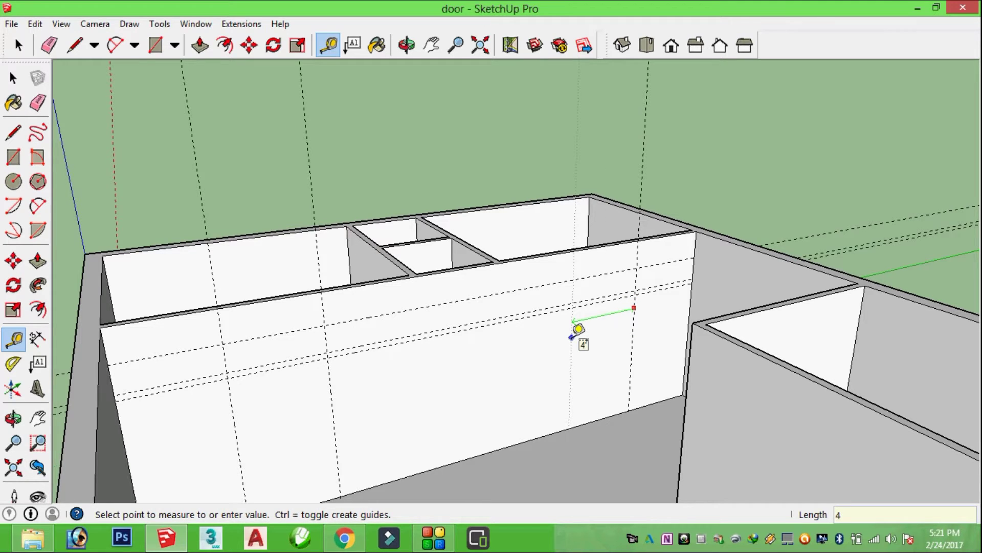
type("'")
key("Return")
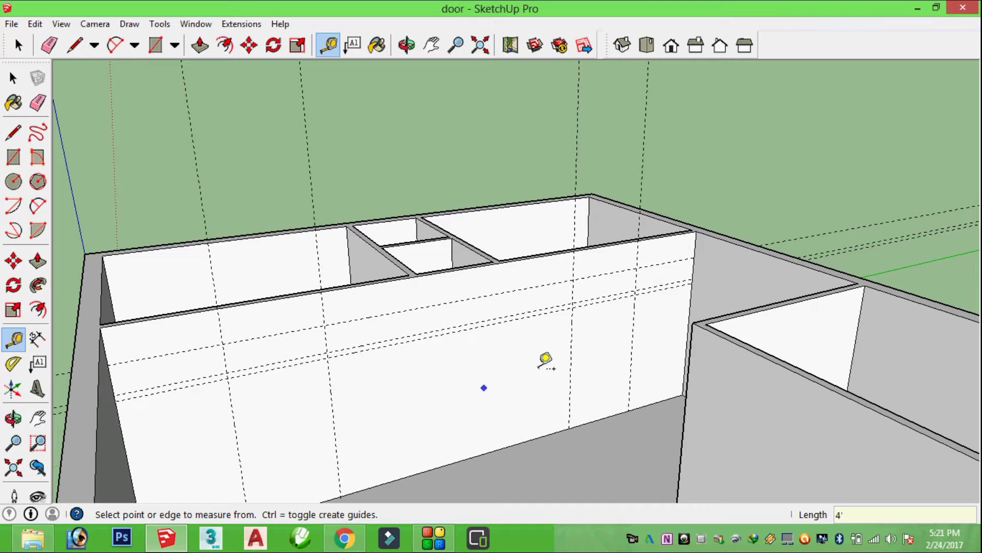
scroll(307, 347, "up", 3)
scroll(297, 339, "down", 3)
scroll(297, 343, "down", 2)
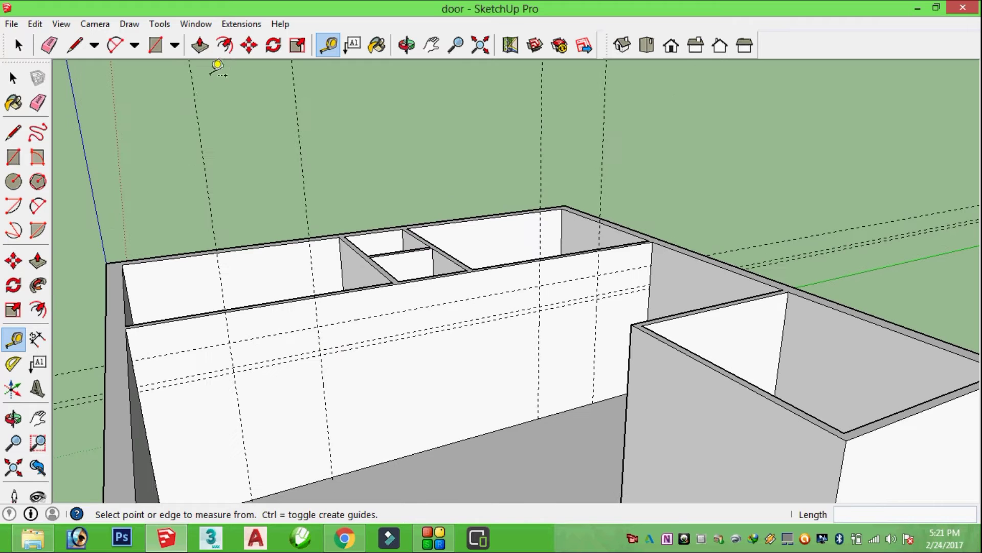
Step: Draw a rectangle between opposite guide intersections to outline the roughly 4'-wide opening
left_click(154, 45)
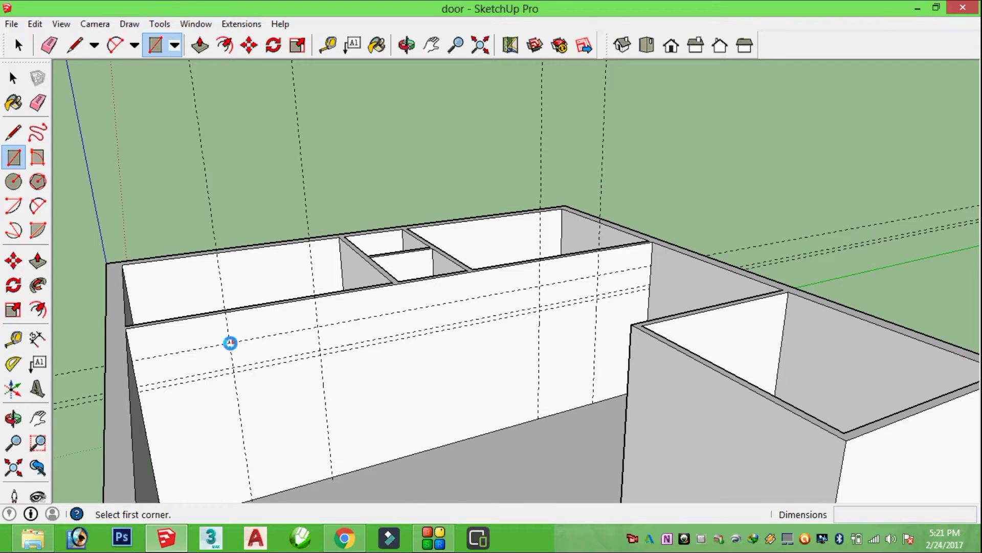
scroll(231, 341, "up", 1)
scroll(231, 340, "up", 2)
scroll(233, 339, "up", 2)
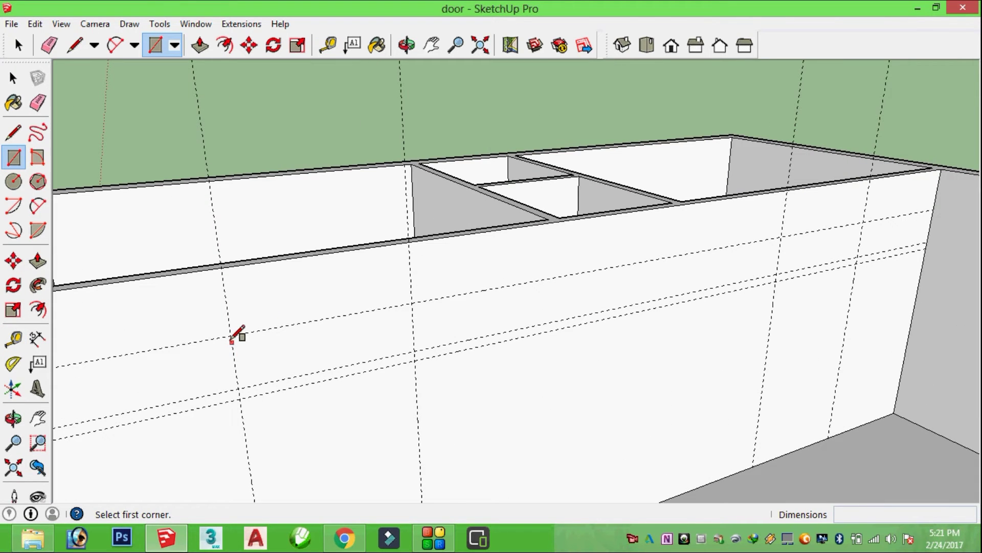
left_click(232, 336)
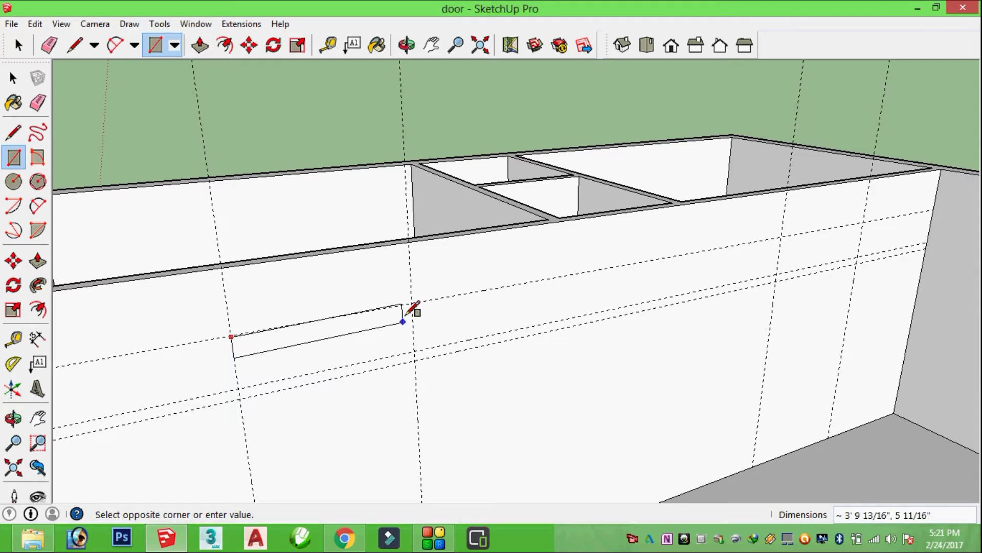
left_click(414, 351)
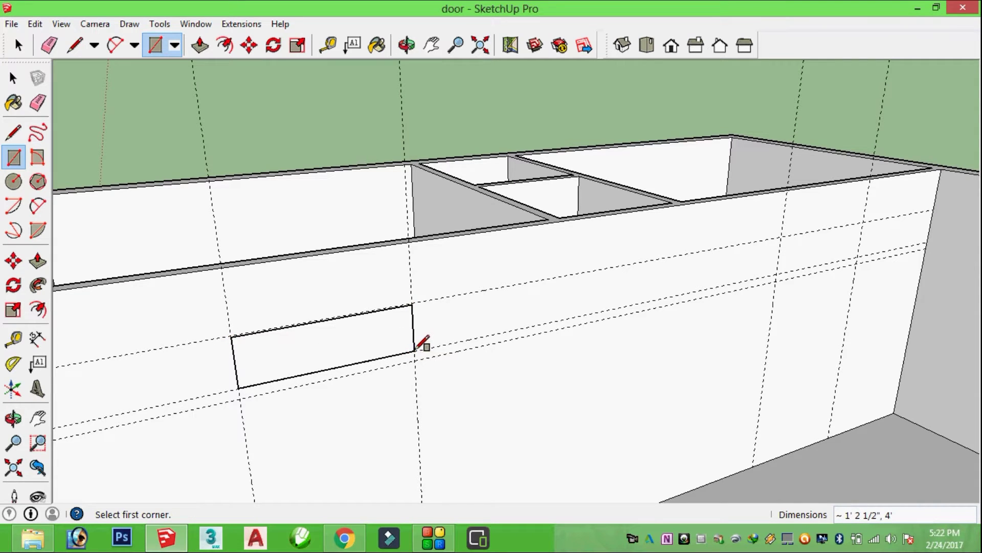
Step: Orbit to inspect the rectangle from inside the room
left_click(407, 45)
mouse_move(256, 276)
left_mouse_down()
mouse_move(303, 288)
mouse_move(450, 287)
mouse_move(417, 292)
mouse_move(347, 285)
mouse_move(438, 278)
mouse_move(281, 274)
mouse_move(431, 283)
mouse_move(314, 274)
mouse_move(447, 263)
mouse_move(386, 247)
mouse_move(375, 248)
mouse_move(431, 290)
left_mouse_up()
mouse_move(657, 399)
left_mouse_down()
mouse_move(612, 377)
mouse_move(452, 368)
mouse_move(410, 346)
mouse_move(432, 373)
mouse_move(597, 368)
mouse_move(654, 399)
mouse_move(528, 386)
mouse_move(553, 403)
mouse_move(550, 388)
mouse_move(634, 324)
left_mouse_up()
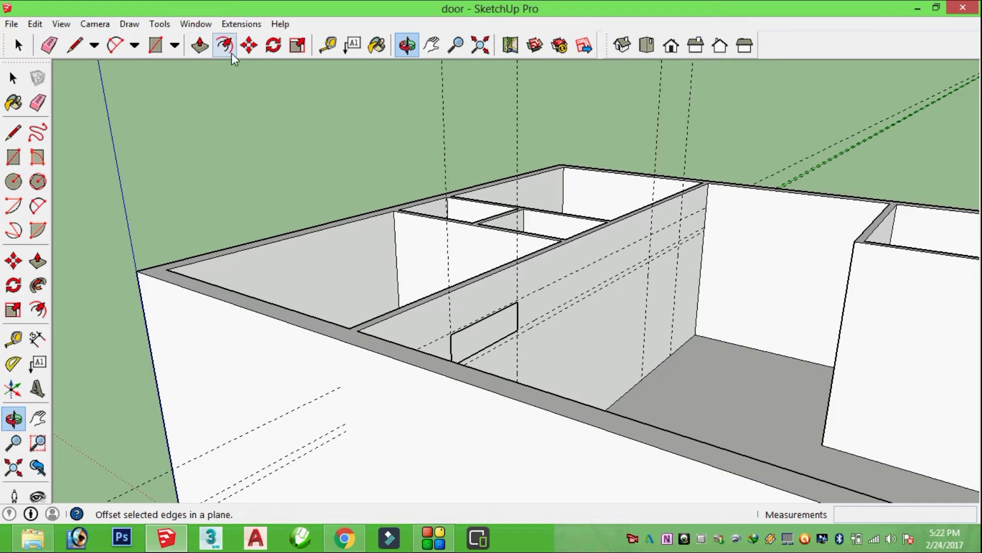
Step: Erase the three vertical guide lines from the wall
left_click(49, 45)
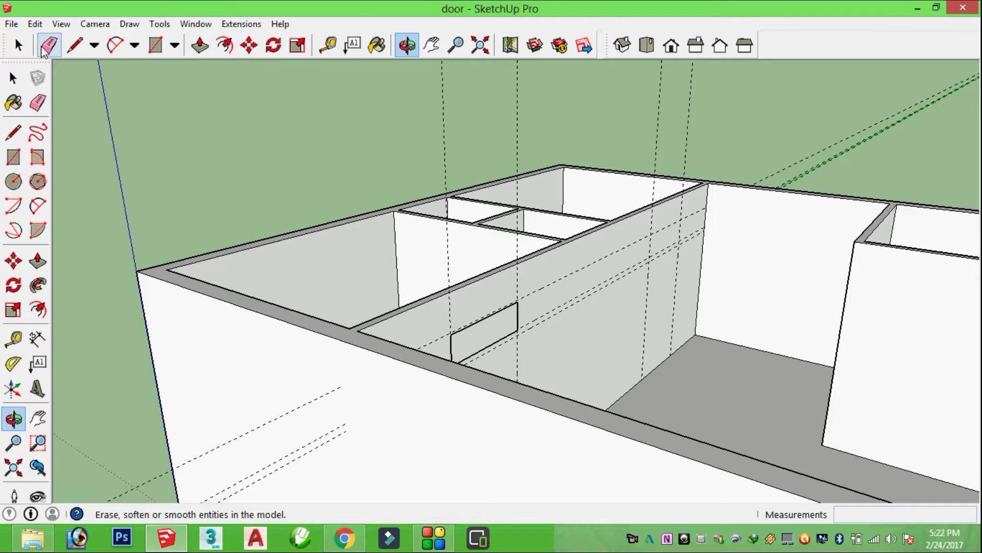
left_click(440, 129)
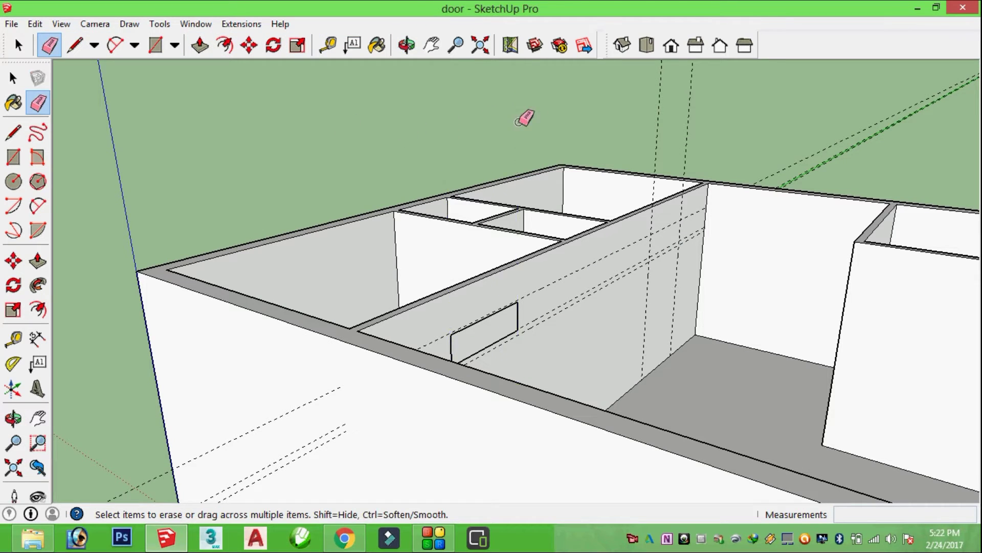
left_click_drag(697, 104, 632, 121)
scroll(518, 317, "up", 2)
scroll(518, 317, "up", 3)
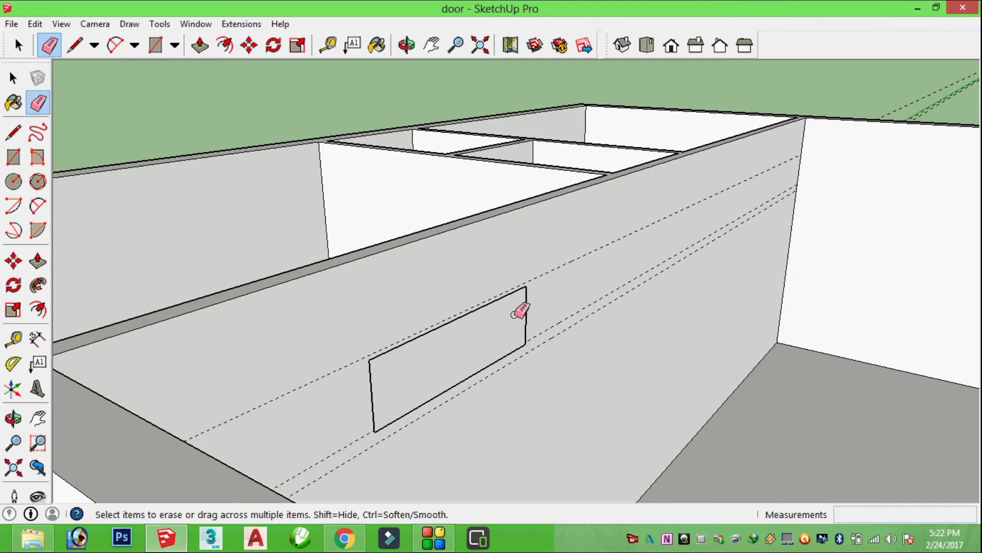
Step: Erase all four edges of the traced rectangle
left_click(521, 315)
left_click(370, 380)
left_click(389, 353)
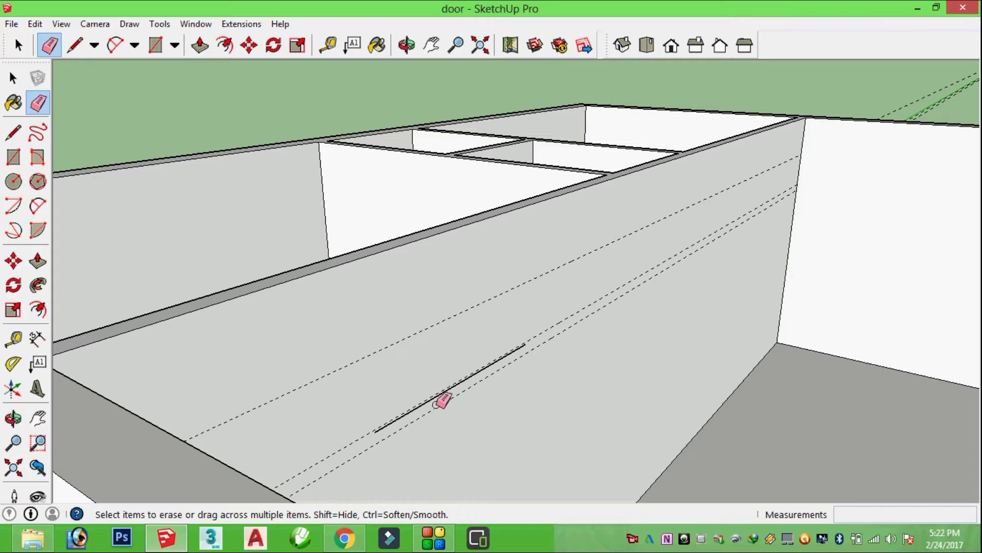
scroll(435, 396, "up", 2)
scroll(433, 392, "up", 2)
scroll(428, 385, "up", 1)
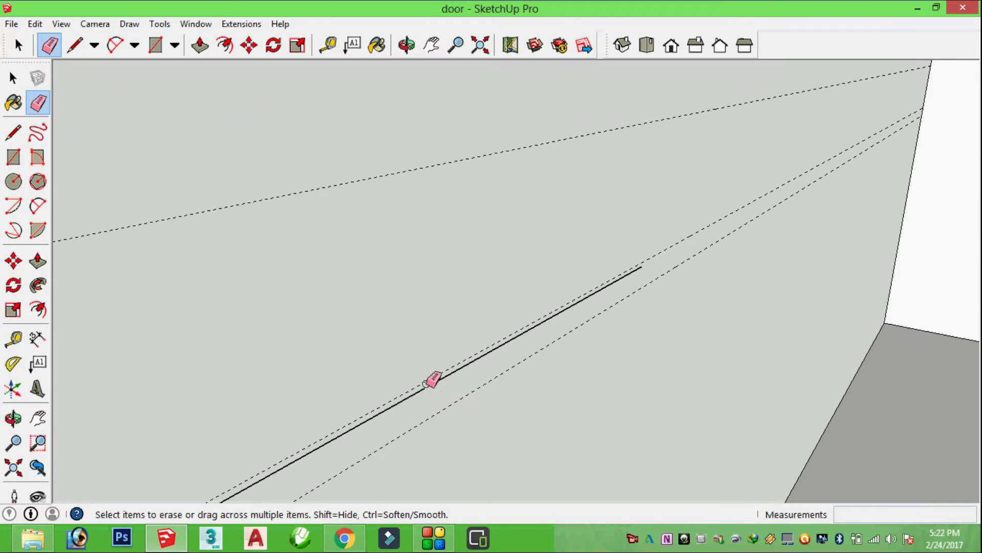
left_click(428, 385)
scroll(329, 305, "down", 1)
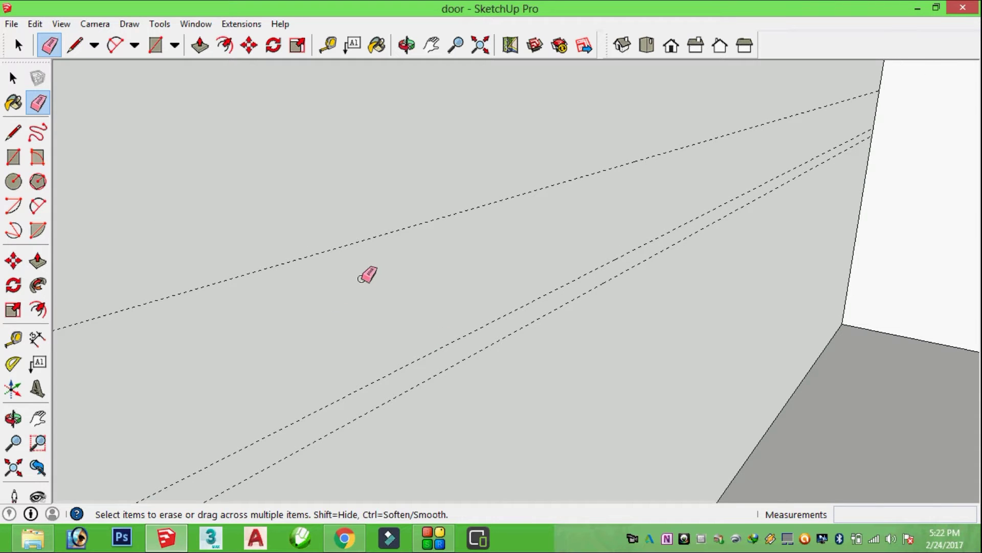
Step: Orbit and zoom to view the wall face from above
left_click(405, 47)
mouse_move(241, 394)
left_mouse_down()
mouse_move(487, 314)
mouse_move(599, 318)
mouse_move(505, 403)
mouse_move(395, 403)
mouse_move(405, 423)
left_mouse_up()
scroll(409, 415, "up", 3)
scroll(412, 408, "up", 3)
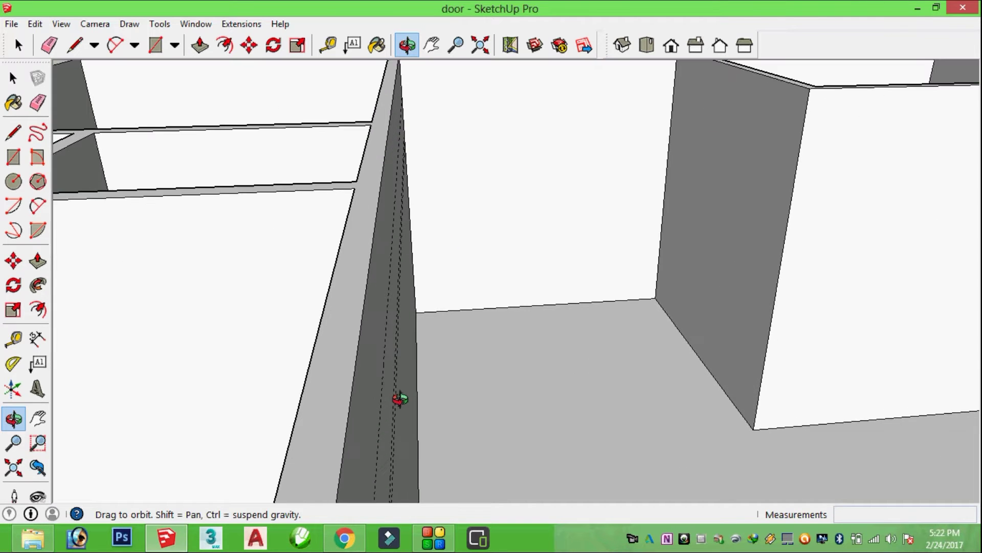
left_click_drag(385, 392, 259, 423)
scroll(310, 100, "up", 3)
scroll(310, 101, "down", 5)
mouse_move(428, 212)
left_mouse_down()
mouse_move(447, 252)
mouse_move(401, 267)
left_mouse_up()
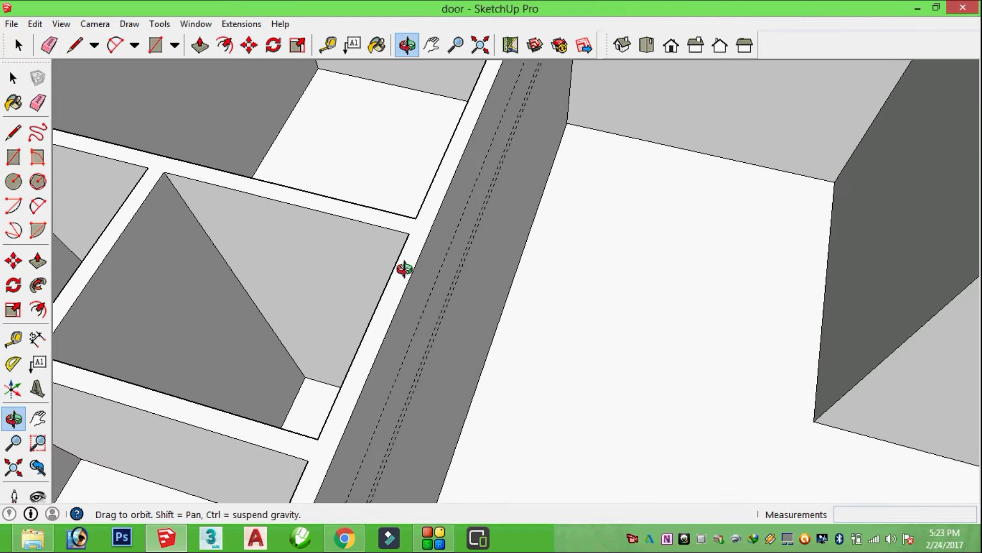
scroll(489, 295, "up", 2)
mouse_move(488, 294)
left_mouse_down()
mouse_move(373, 228)
mouse_move(643, 205)
mouse_move(745, 119)
mouse_move(819, 260)
mouse_move(616, 256)
mouse_move(671, 213)
mouse_move(786, 158)
mouse_move(869, 204)
mouse_move(538, 178)
mouse_move(576, 152)
left_mouse_up()
mouse_move(434, 201)
left_mouse_down()
mouse_move(452, 201)
mouse_move(439, 189)
left_mouse_up()
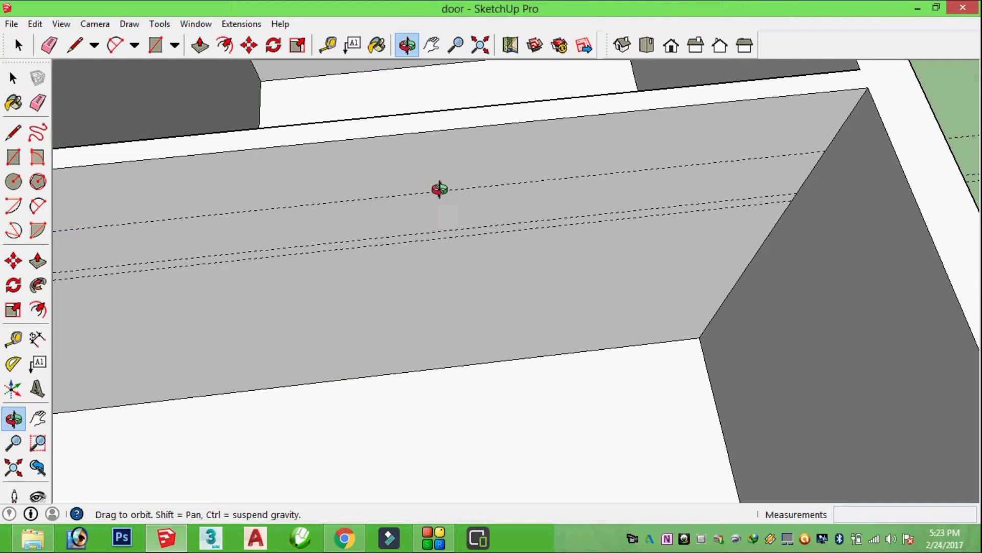
Step: Place a guide 4' from the wall's end edge
left_click(327, 46)
left_click(779, 218)
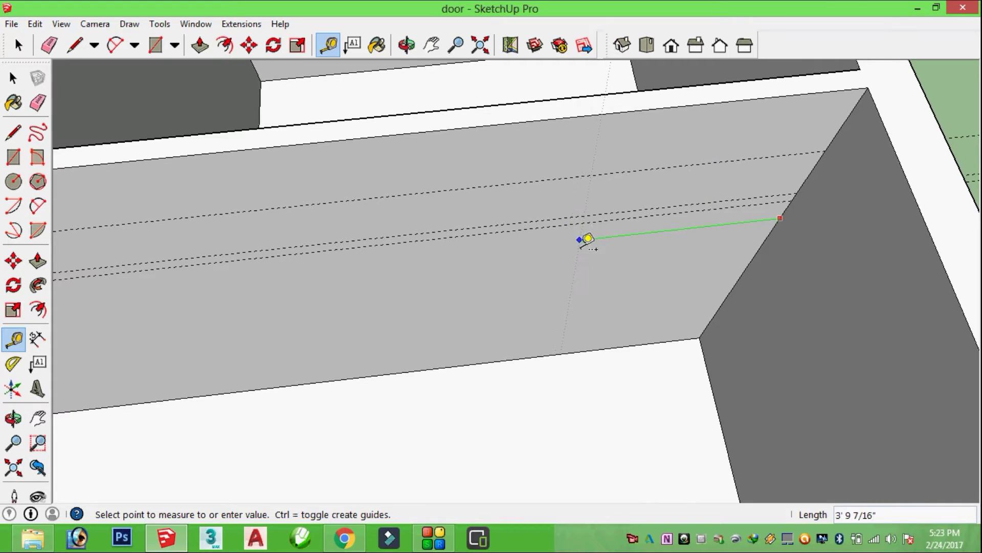
key("Return")
left_click(415, 44)
mouse_move(500, 191)
left_mouse_down()
mouse_move(615, 206)
mouse_move(772, 190)
mouse_move(688, 202)
mouse_move(667, 117)
mouse_move(693, 101)
mouse_move(647, 46)
mouse_move(559, 109)
mouse_move(440, 138)
mouse_move(568, 136)
mouse_move(394, 146)
mouse_move(428, 160)
mouse_move(606, 164)
mouse_move(646, 155)
left_mouse_up()
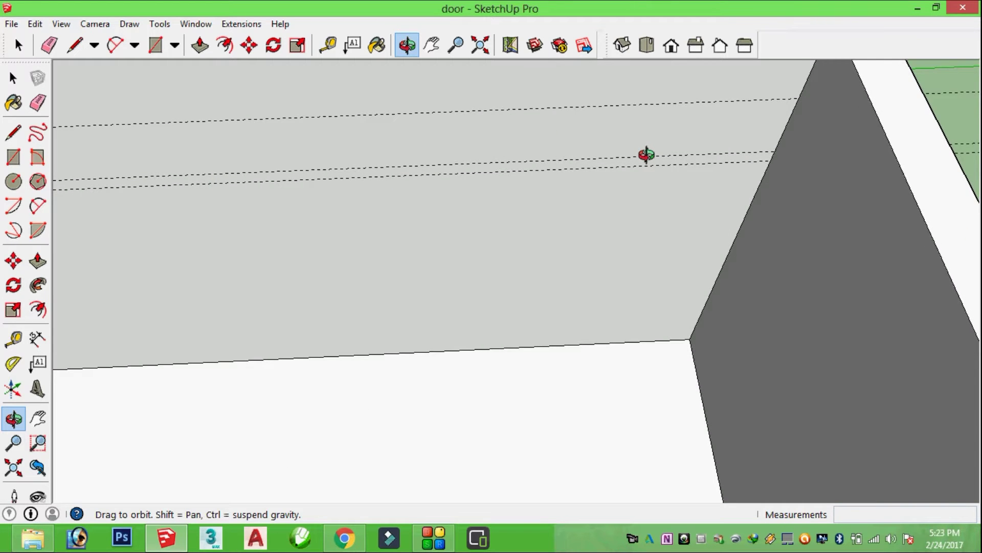
Step: Fix a vertical guide 3' 8 1/2" from the wall's end, crossing the horizontal guides
left_click(327, 45)
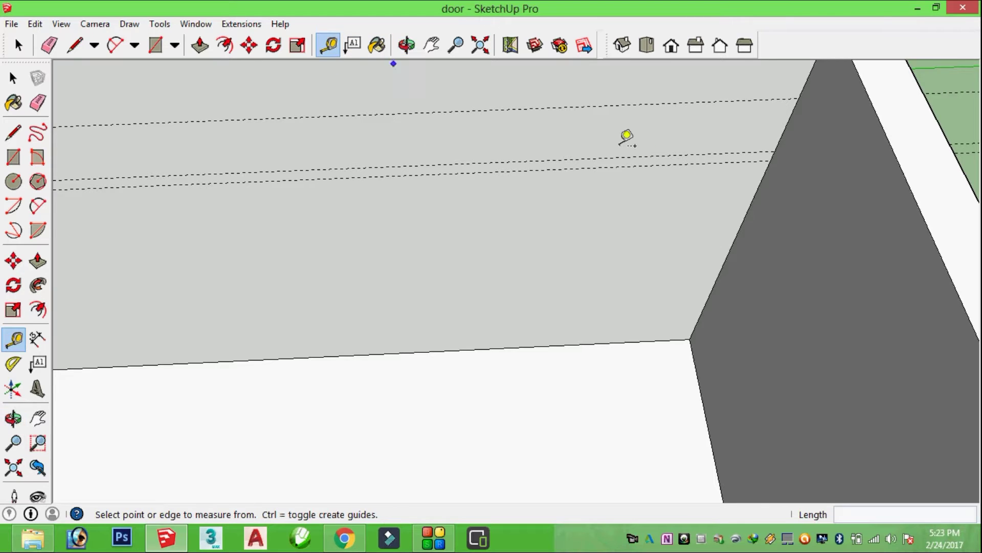
left_click(787, 124)
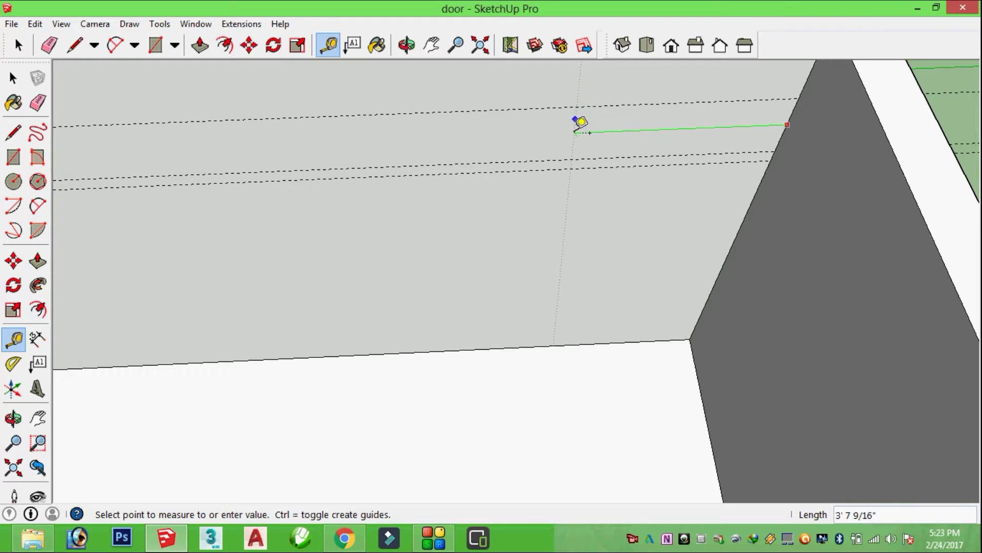
left_click(571, 132)
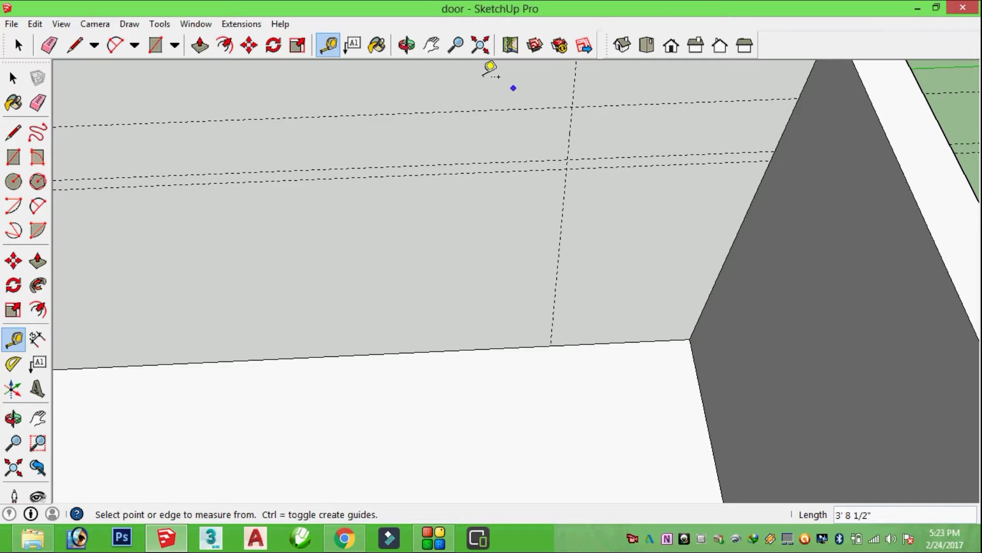
left_click(407, 45)
mouse_move(426, 175)
left_mouse_down()
mouse_move(603, 228)
mouse_move(704, 217)
mouse_move(520, 217)
mouse_move(717, 213)
mouse_move(413, 259)
mouse_move(695, 219)
mouse_move(631, 224)
left_mouse_up()
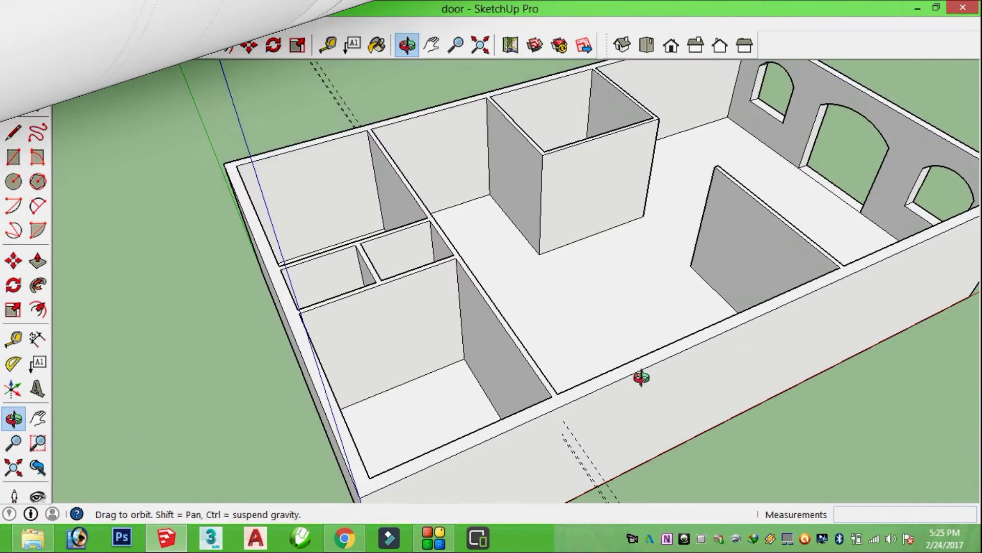
Step: Place vertical guides 4' in from the left and right edges of the wall
mouse_move(641, 377)
left_mouse_down()
mouse_move(621, 401)
mouse_move(578, 391)
left_mouse_up()
scroll(472, 318, "up", 2)
scroll(461, 353, "up", 2)
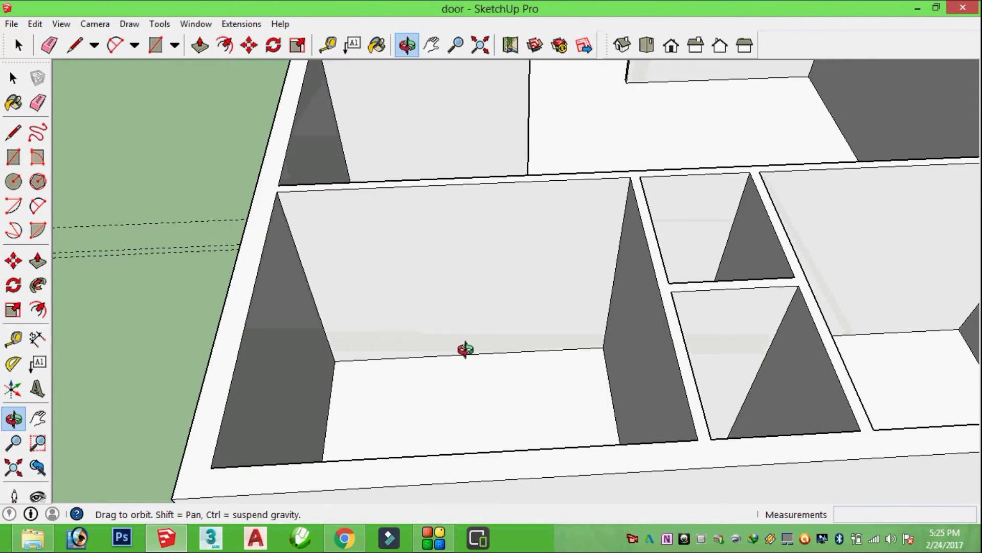
scroll(461, 322, "up", 2)
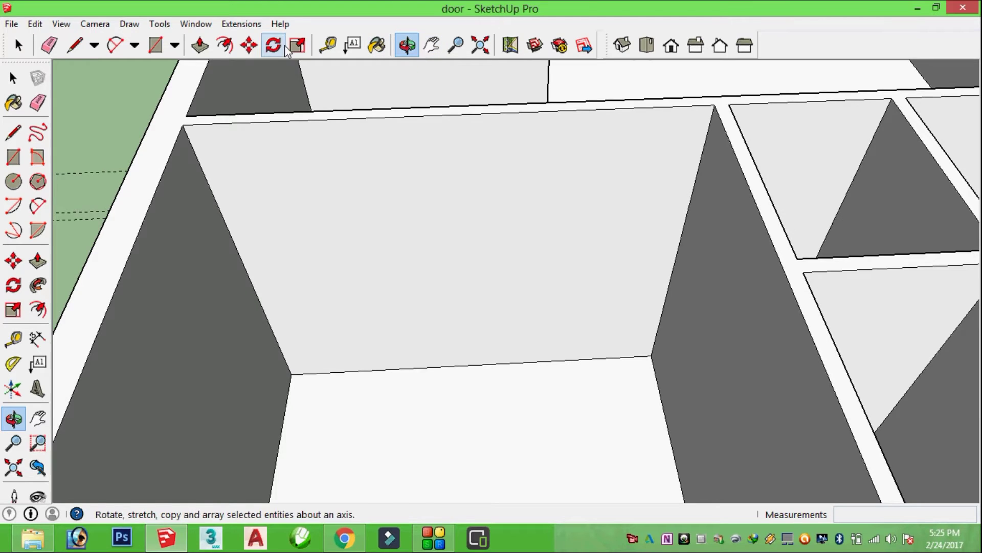
left_click(328, 45)
left_click(254, 291)
type("4'")
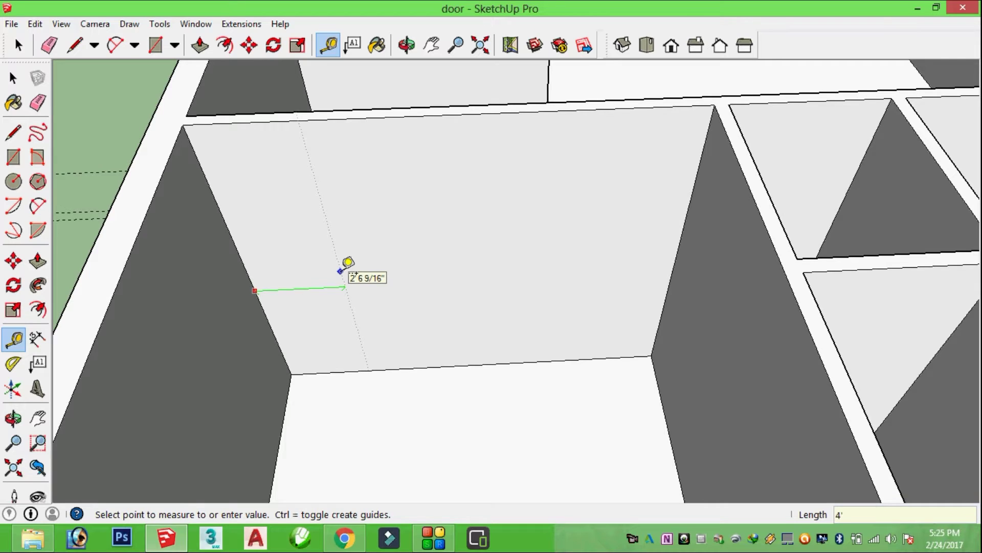
key("Return")
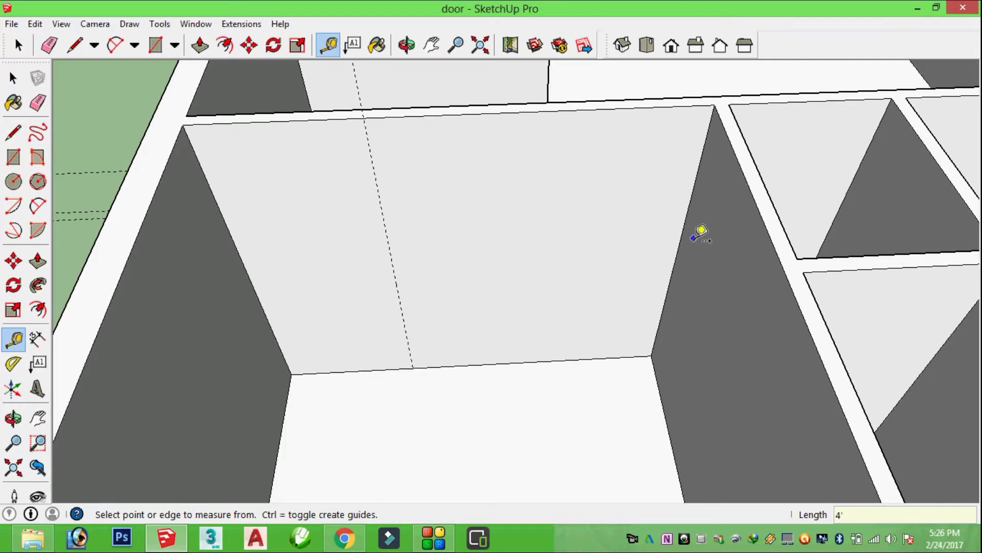
left_click(680, 238)
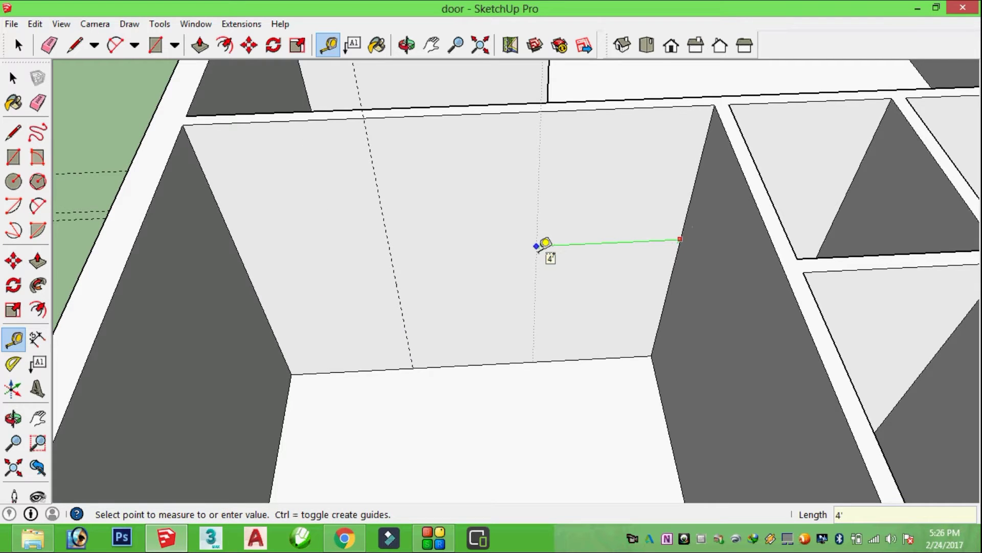
type("4")
key("Return")
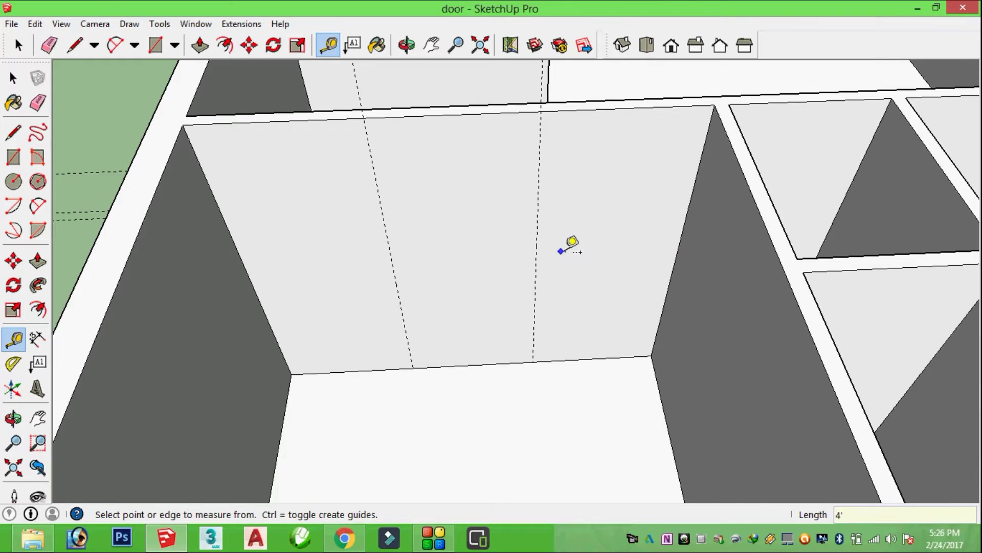
Step: Add a horizontal guide 7' above the floor edge
scroll(576, 253, "down", 3)
scroll(526, 257, "up", 3)
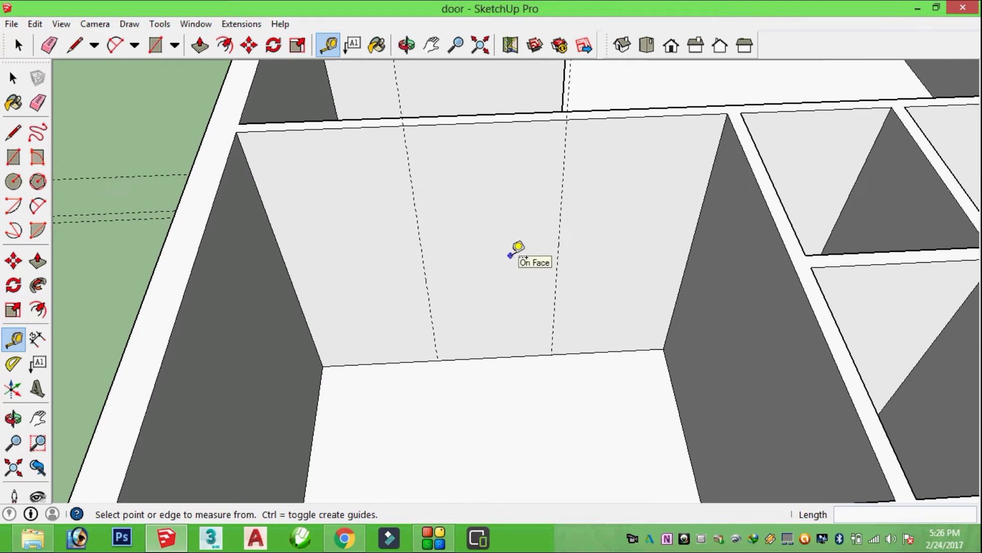
left_click(485, 357)
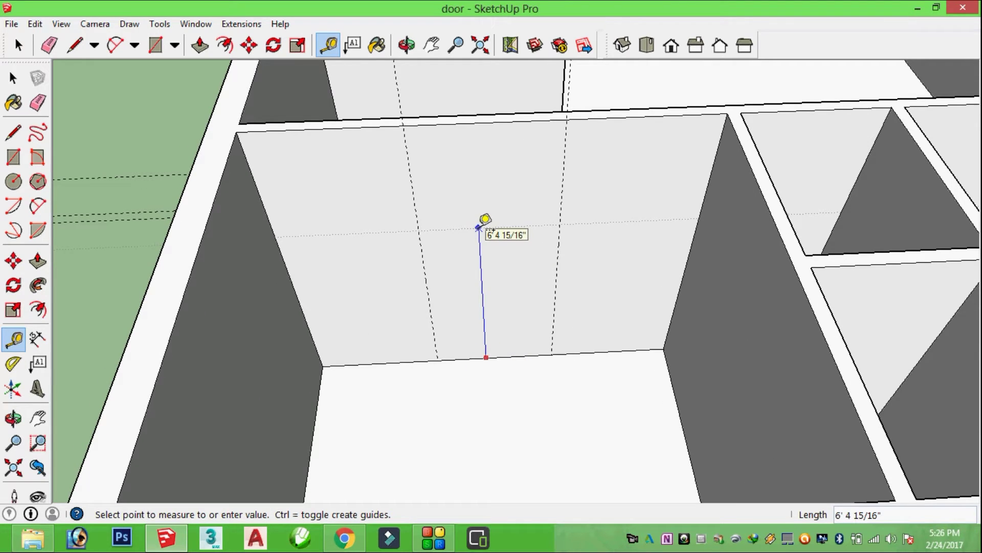
type("'")
key("Return")
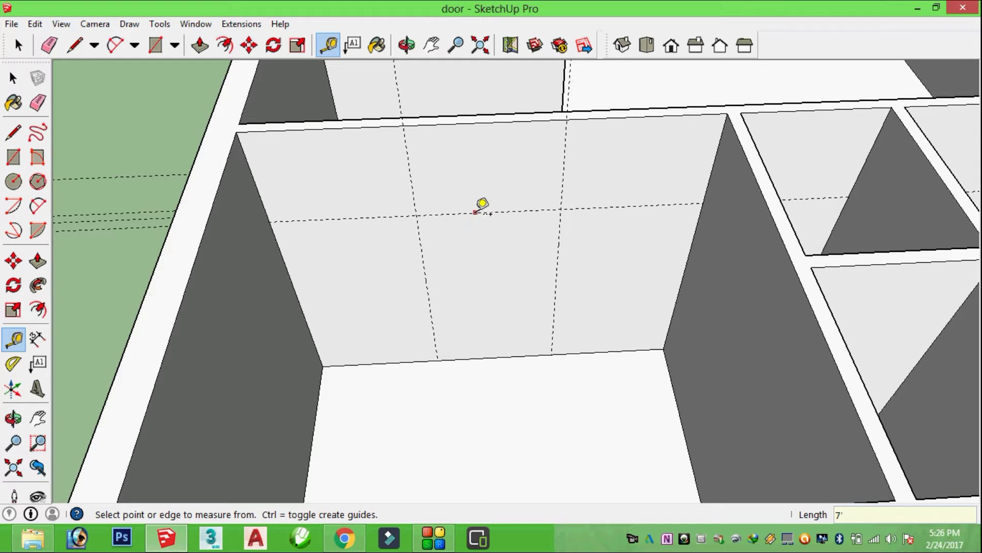
Step: Offset horizontal guides 3" above the 7' guide, then 15" above that
left_click(476, 211)
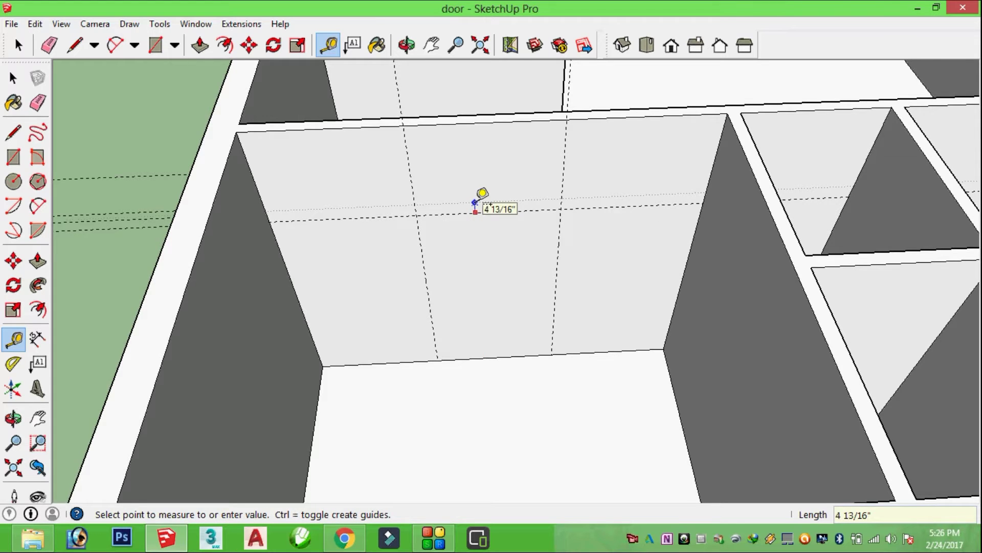
type("\"")
key("Return")
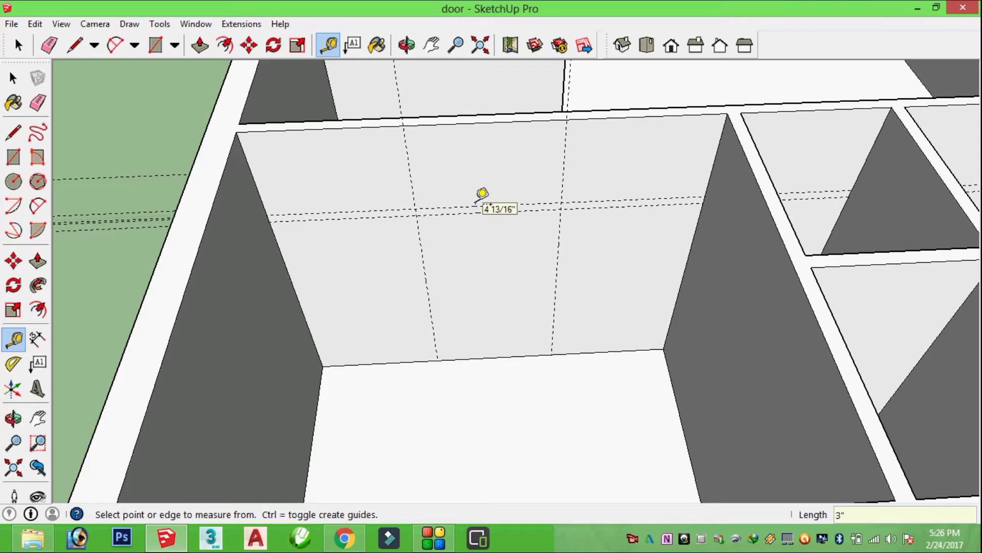
left_click(476, 206)
type("15")
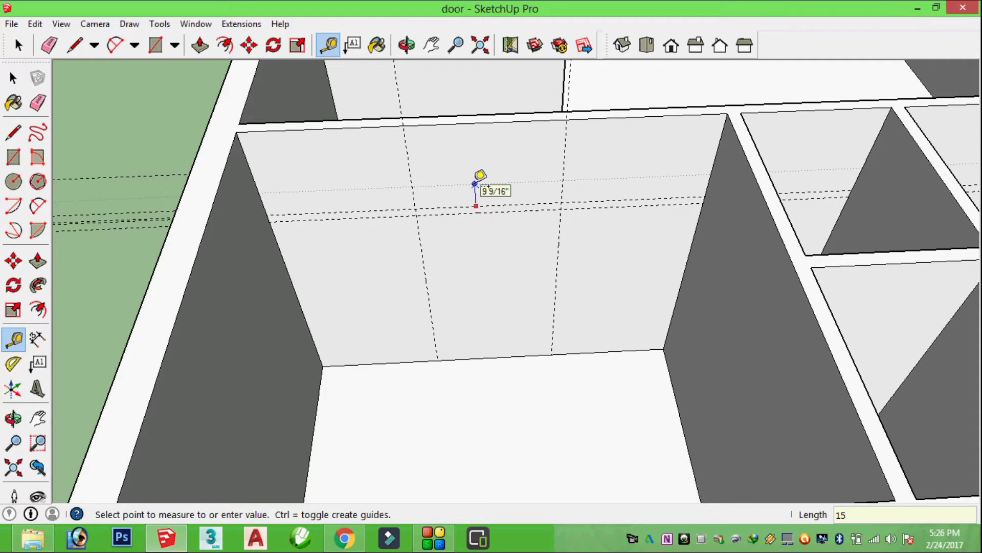
type("\"")
key("Return")
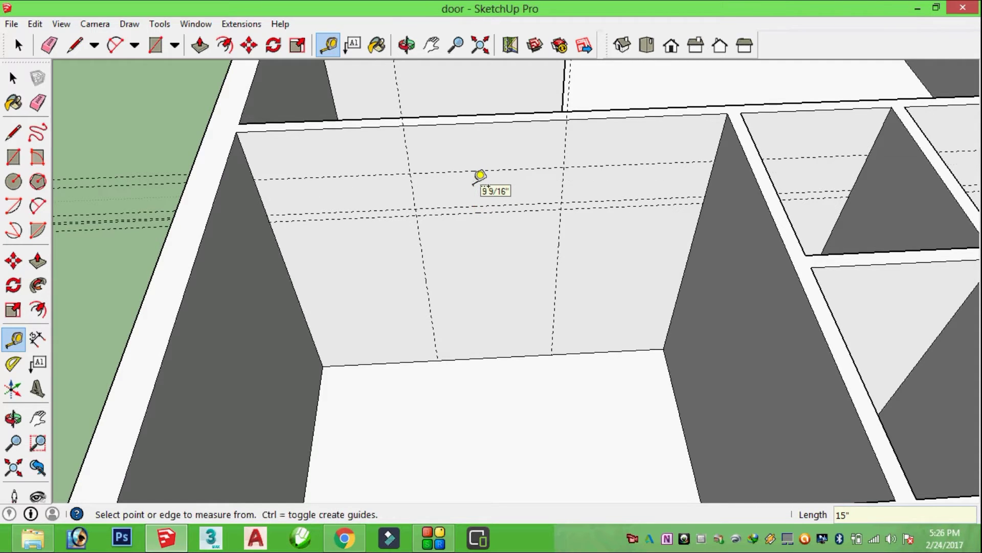
scroll(481, 190, "up", 1)
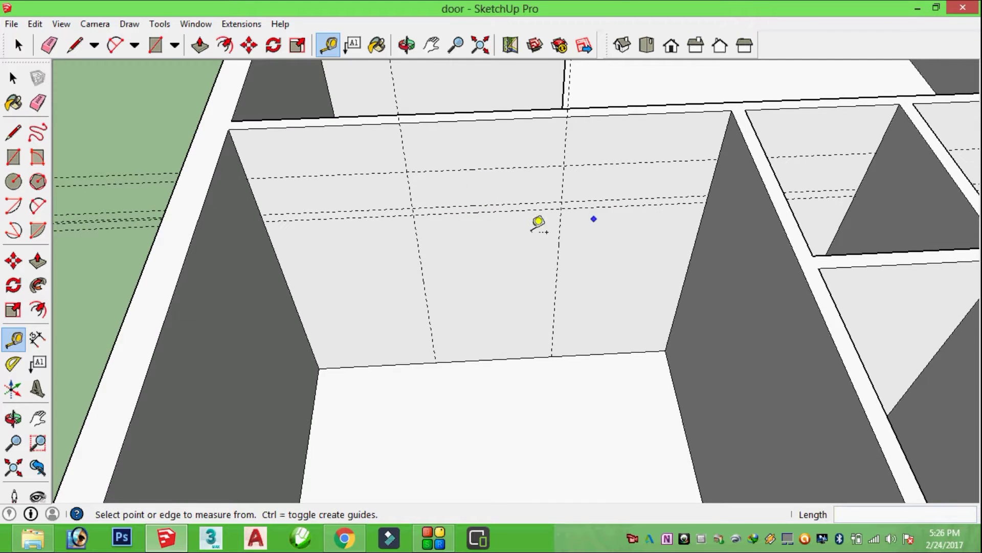
scroll(538, 222, "down", 3)
scroll(570, 231, "down", 2)
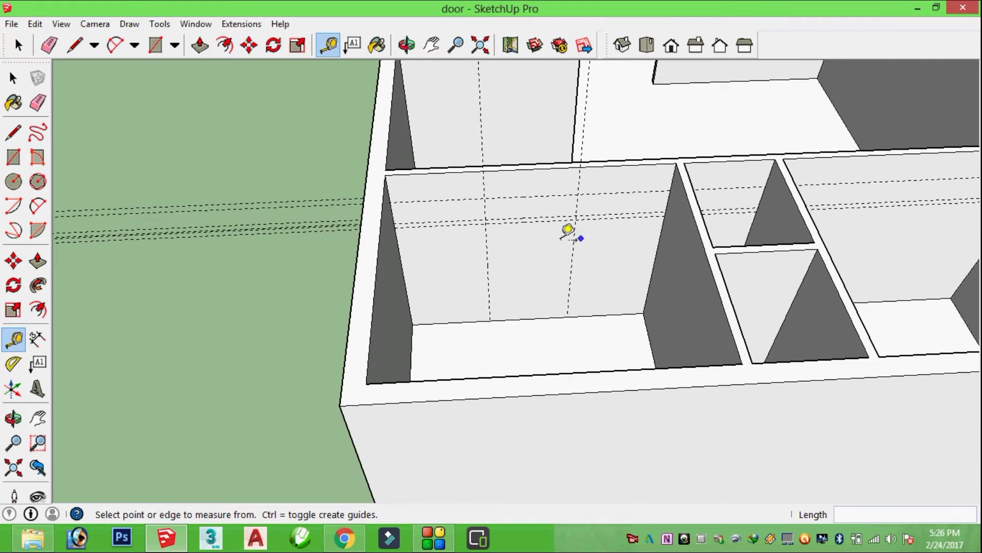
Step: Orbit and pan to bring the large room's back wall into view
left_click(412, 53)
mouse_move(336, 241)
left_mouse_down()
mouse_move(512, 318)
mouse_move(590, 320)
mouse_move(655, 315)
mouse_move(746, 254)
left_mouse_up()
scroll(565, 248, "up", 2)
scroll(483, 256, "up", 2)
scroll(525, 247, "up", 2)
mouse_move(525, 246)
left_mouse_down()
mouse_move(550, 234)
mouse_move(640, 276)
left_mouse_up()
scroll(492, 279, "up", 3)
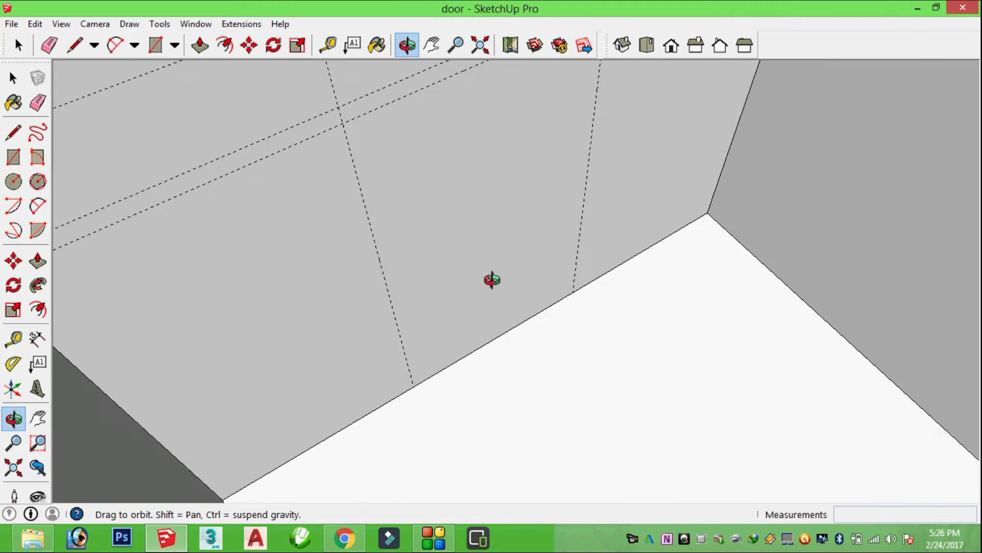
scroll(492, 279, "down", 3)
scroll(625, 230, "down", 2)
scroll(859, 259, "up", 3)
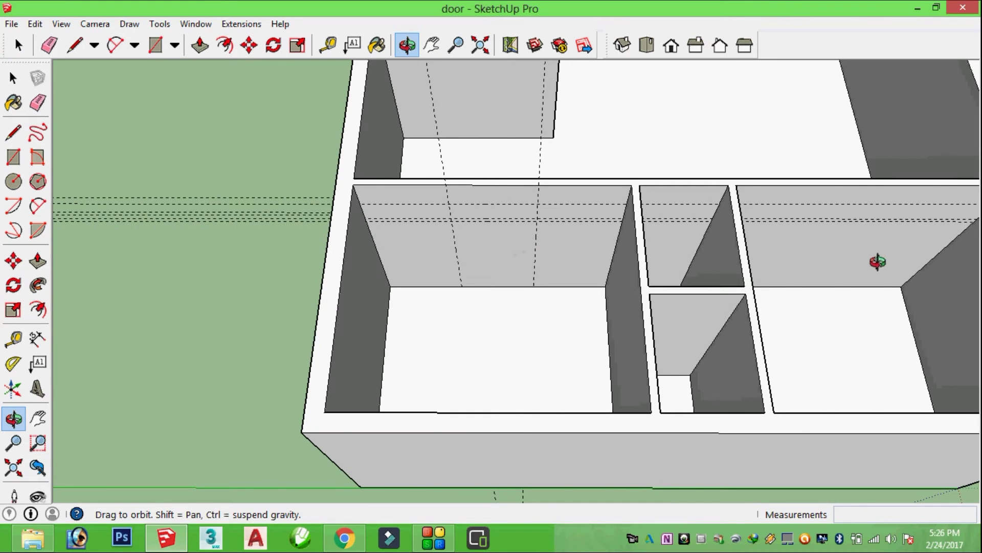
scroll(878, 261, "down", 2)
scroll(883, 353, "up", 3)
scroll(850, 282, "up", 2)
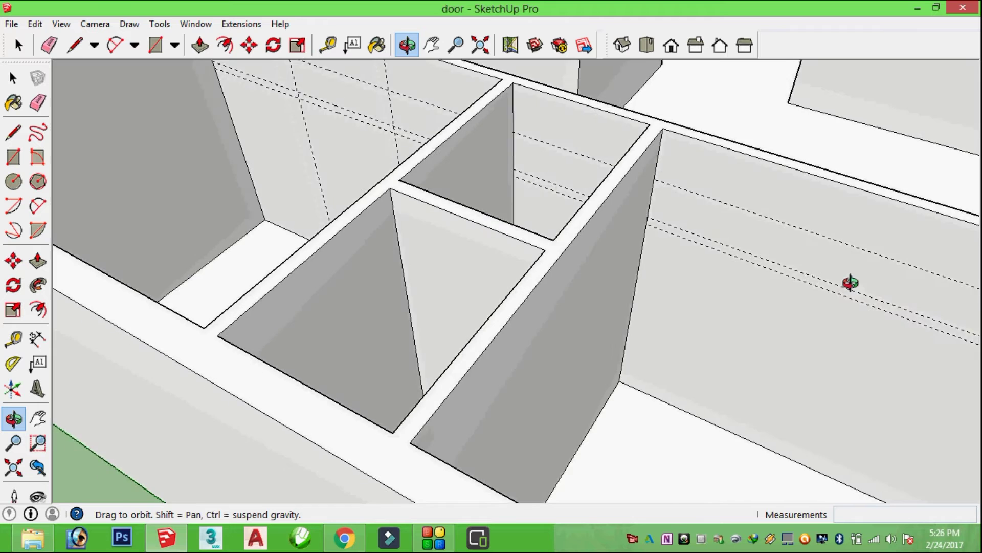
scroll(850, 282, "down", 2)
scroll(959, 334, "down", 2)
left_click(431, 45)
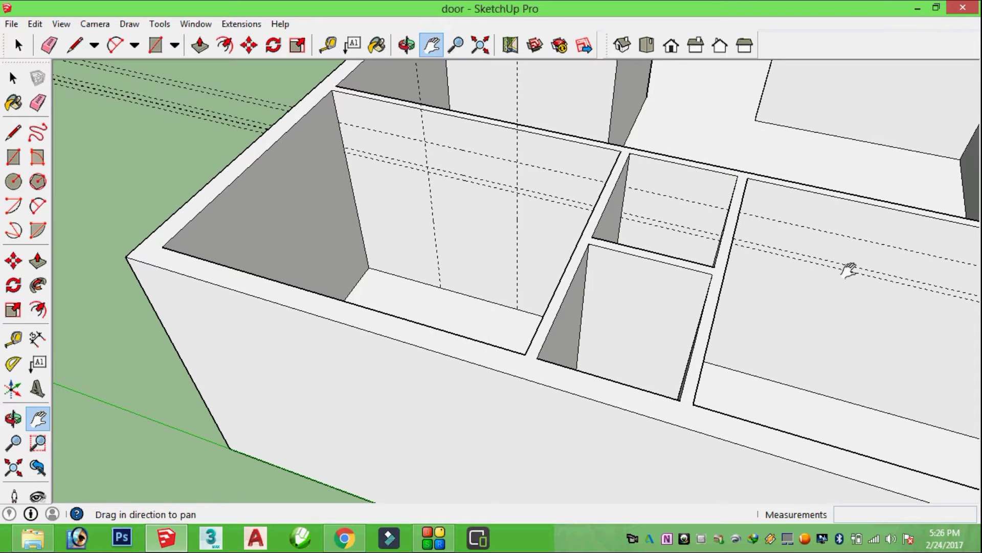
left_click_drag(849, 269, 548, 257)
scroll(579, 281, "up", 3)
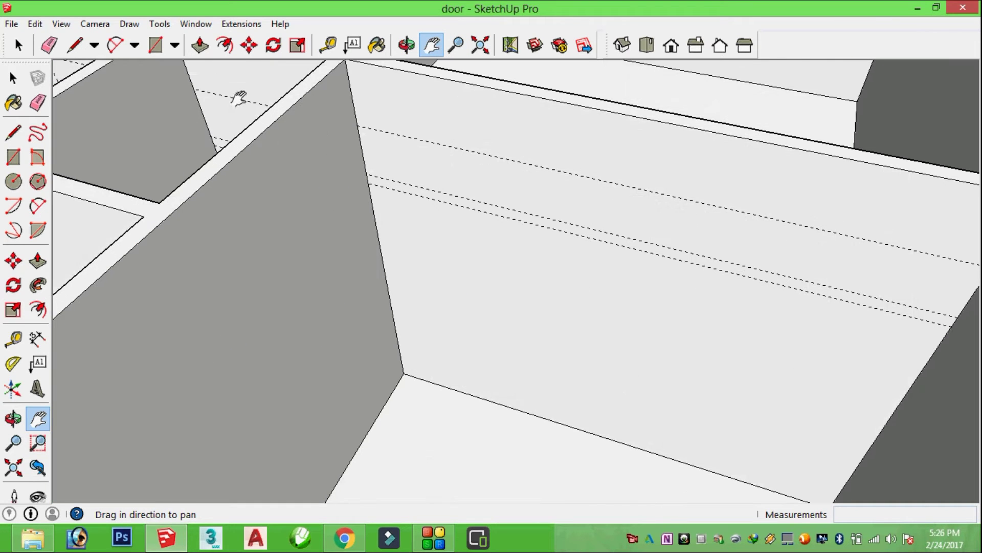
Step: Place vertical guides on the back wall, including one 4' from the right edge
left_click(328, 45)
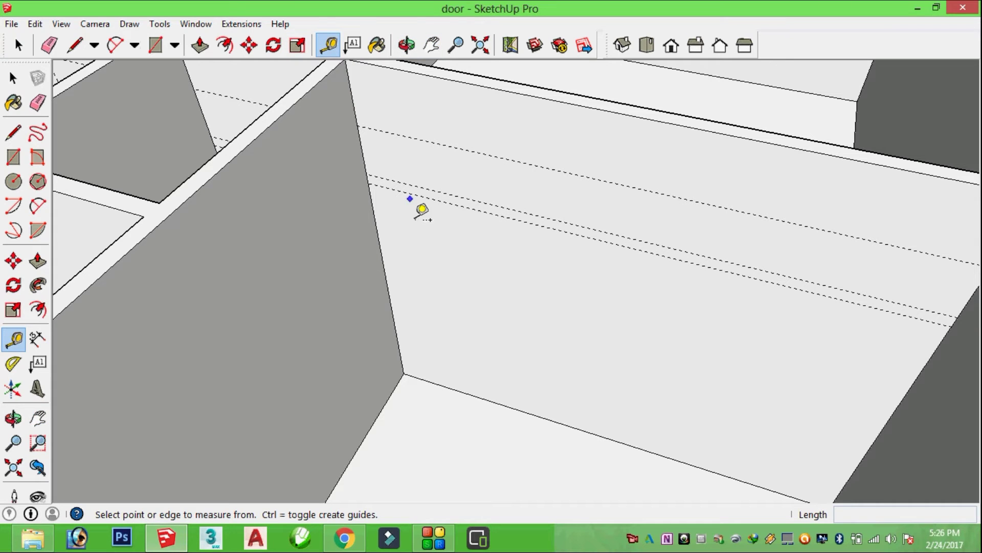
left_click(381, 251)
left_click(498, 252)
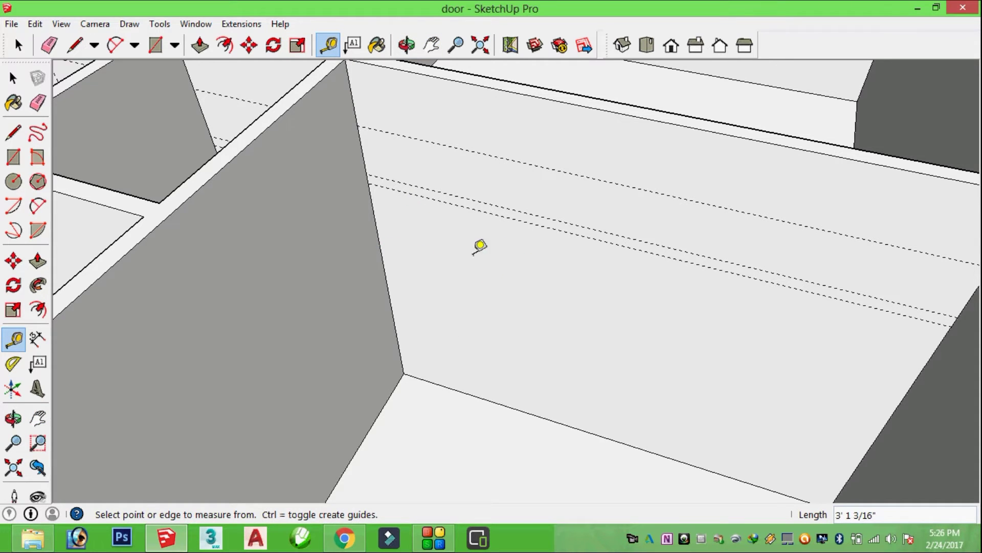
left_click(381, 248)
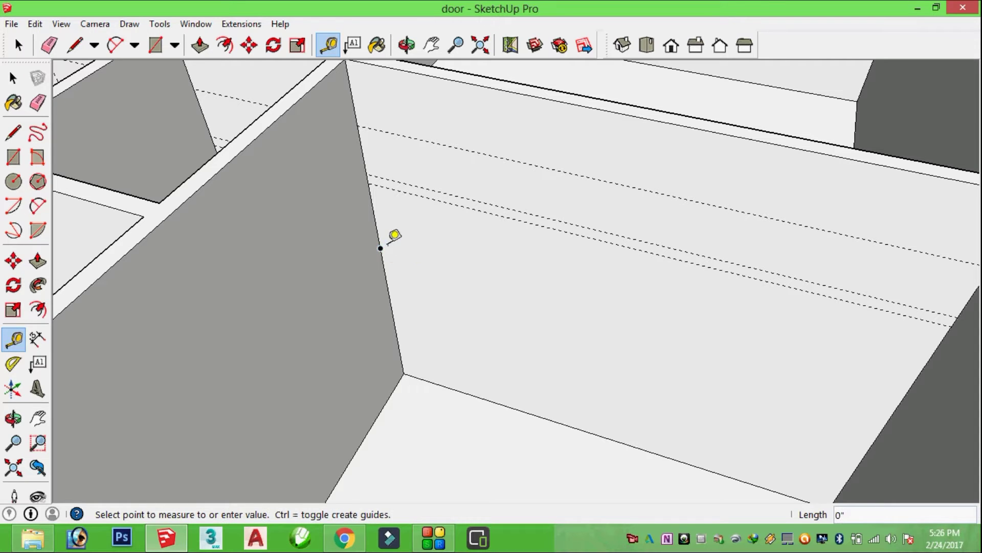
key("Escape")
left_click(376, 225)
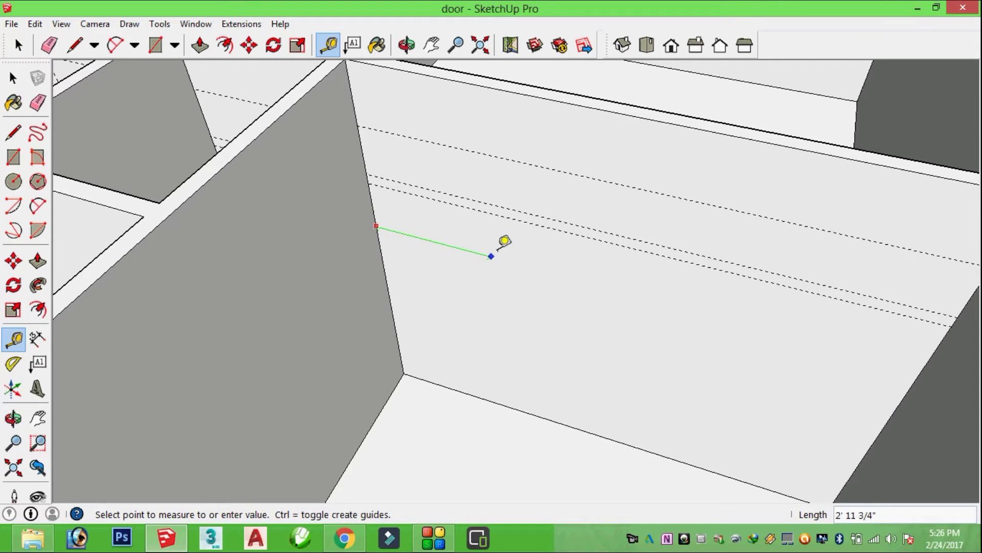
key("Return")
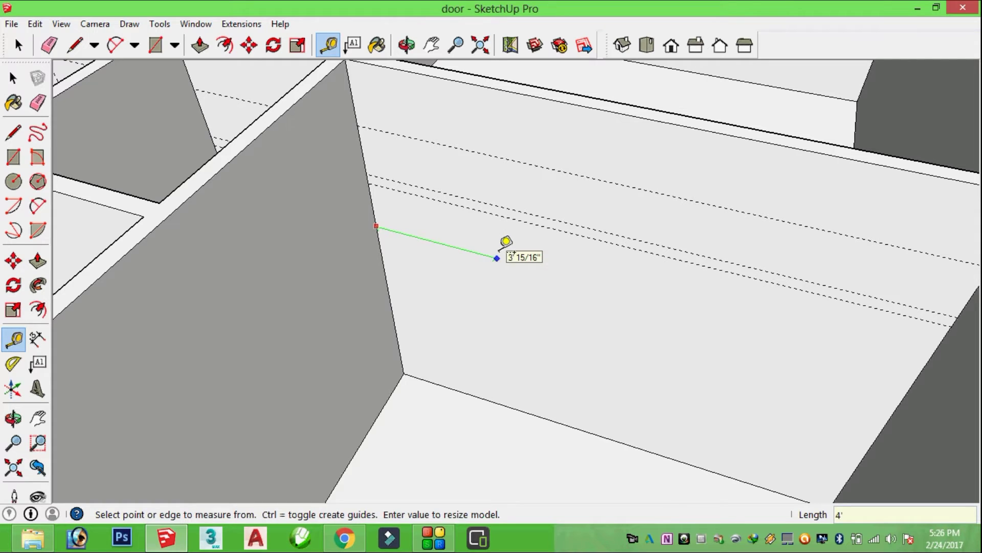
left_click(492, 256)
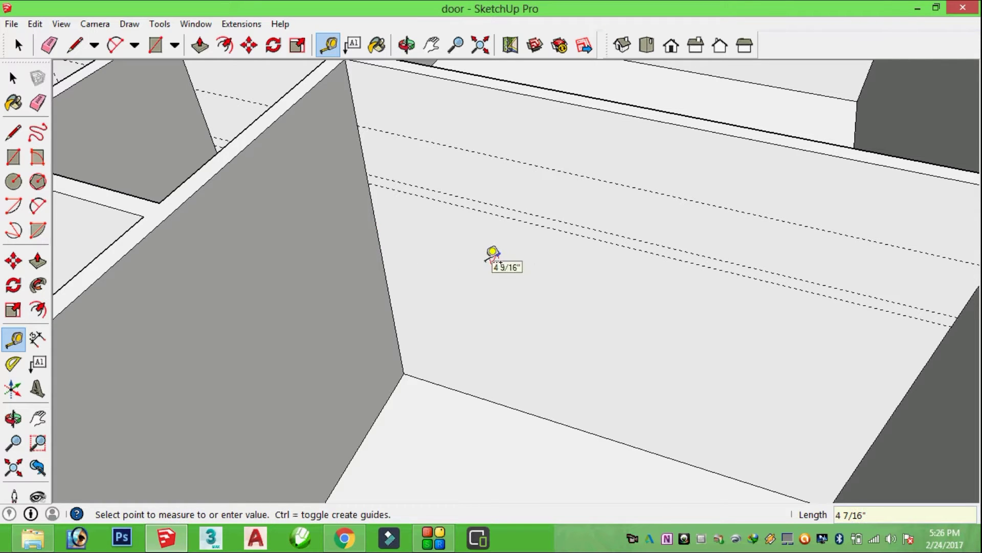
key("Escape")
left_click(386, 280)
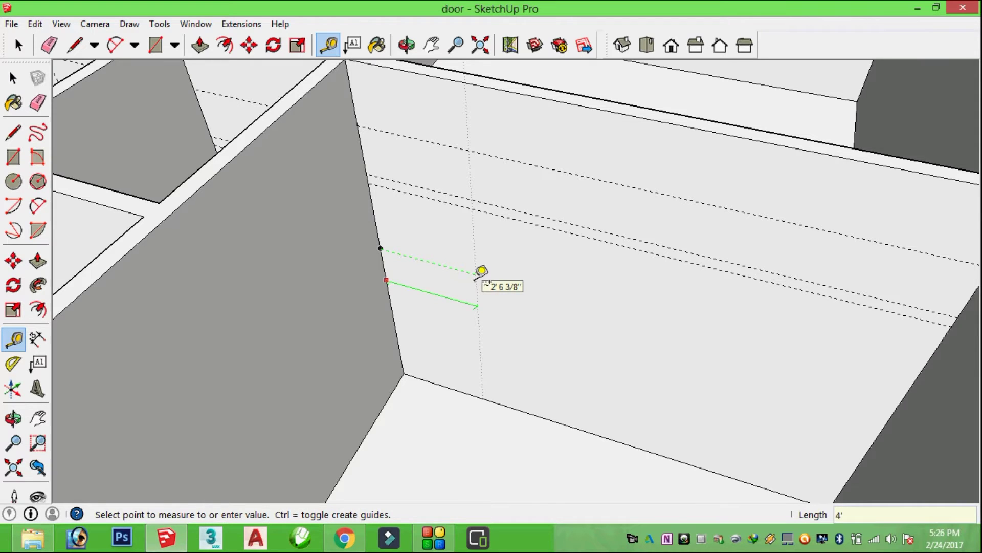
left_click(537, 285)
left_click(917, 378)
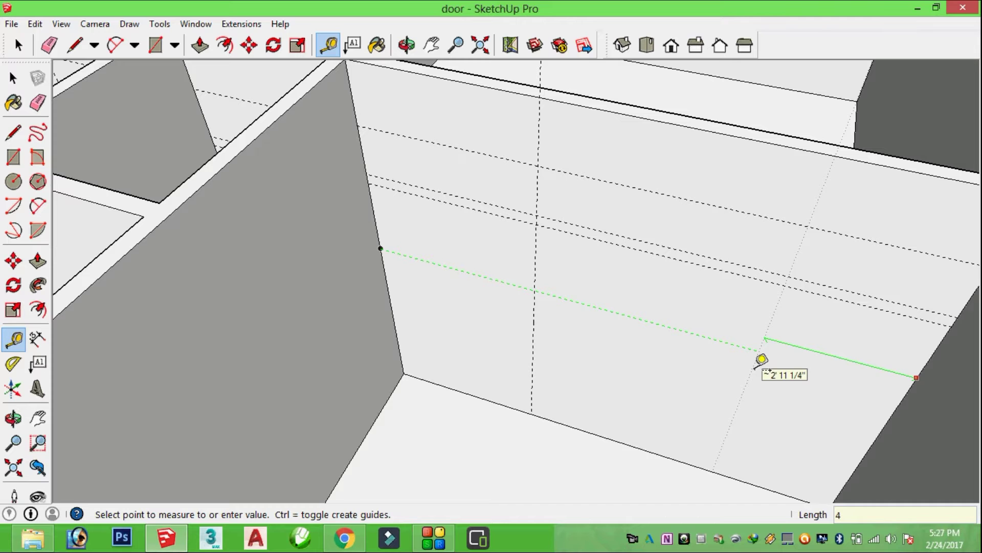
type("'")
key("Return")
scroll(512, 302, "up", 1)
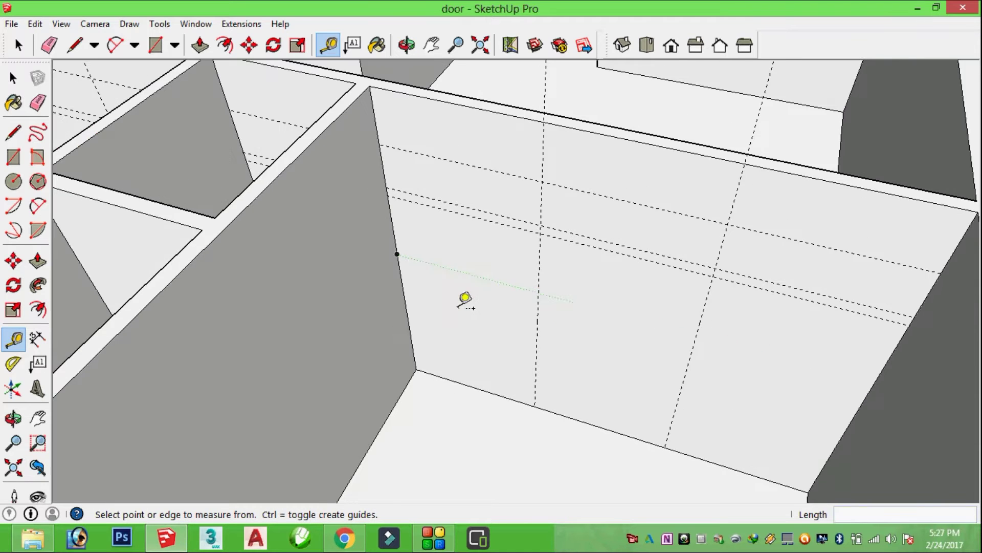
scroll(442, 296, "up", 1)
Step: Draw the 4' by 7' door rectangle from the guide crossing down to the floor
left_click(154, 45)
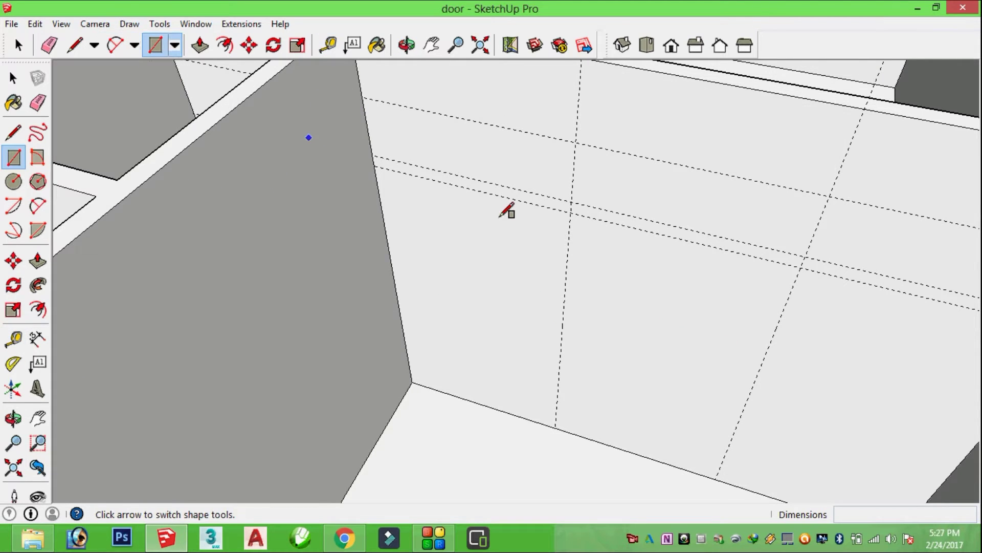
scroll(581, 211, "up", 2)
left_click(570, 218)
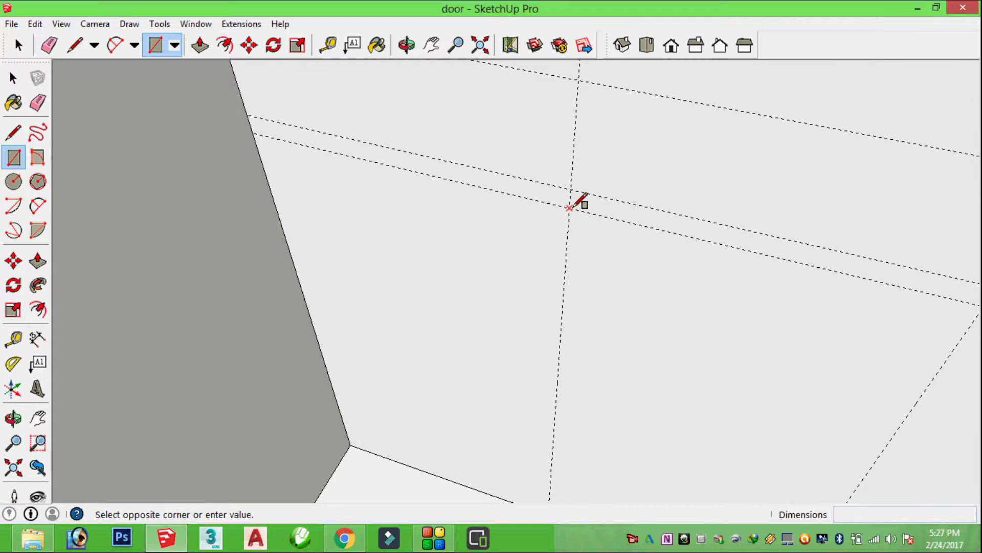
scroll(946, 289, "down", 1)
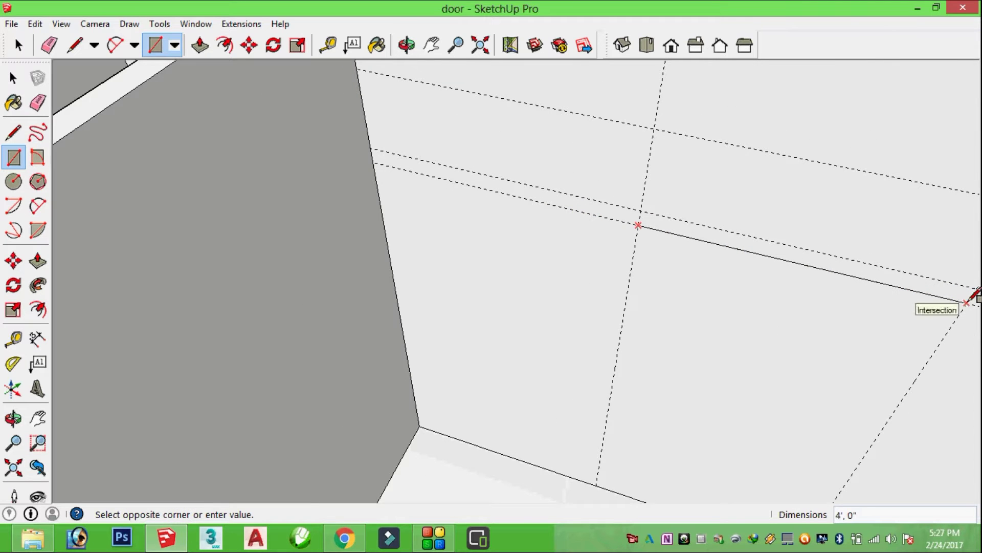
scroll(870, 466, "down", 1)
scroll(816, 492, "down", 2)
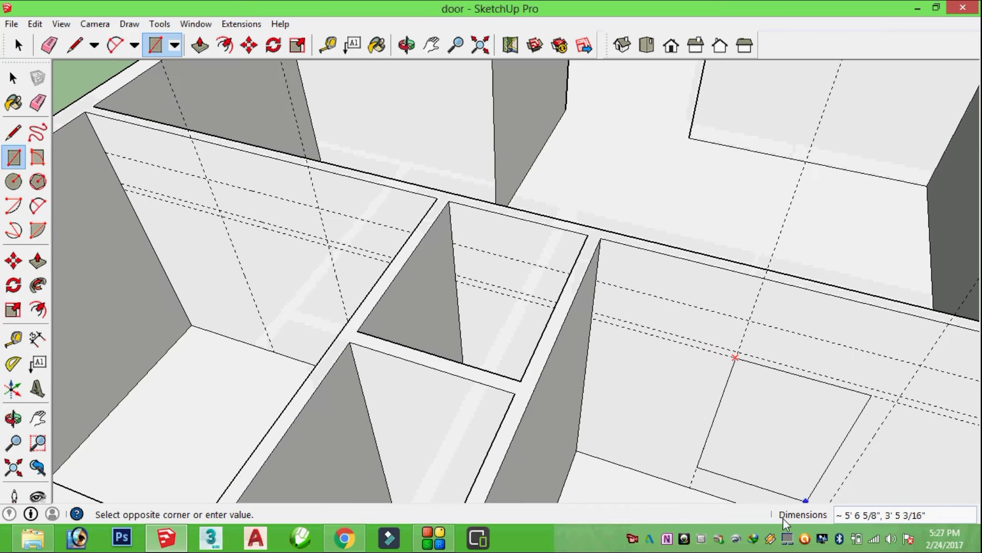
scroll(816, 498, "down", 1)
scroll(817, 499, "down", 1)
middle_click_drag(817, 499, 691, 322, "shift")
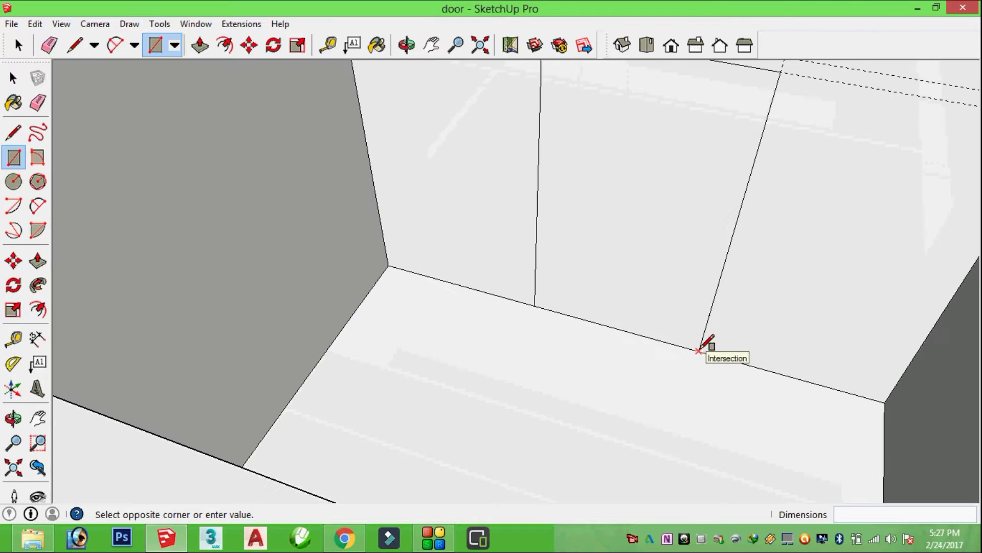
scroll(699, 350, "up", 3)
left_click(700, 351)
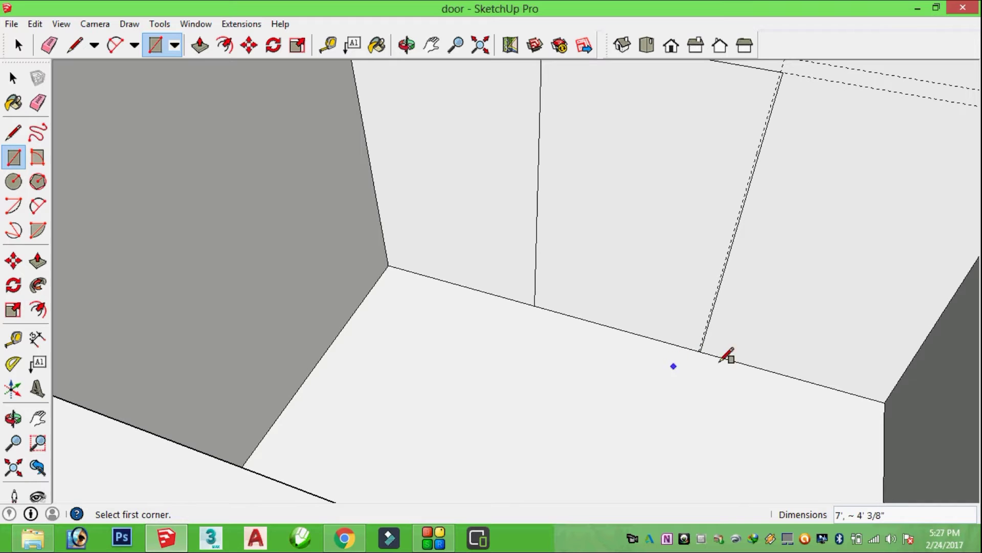
scroll(659, 338, "down", 3)
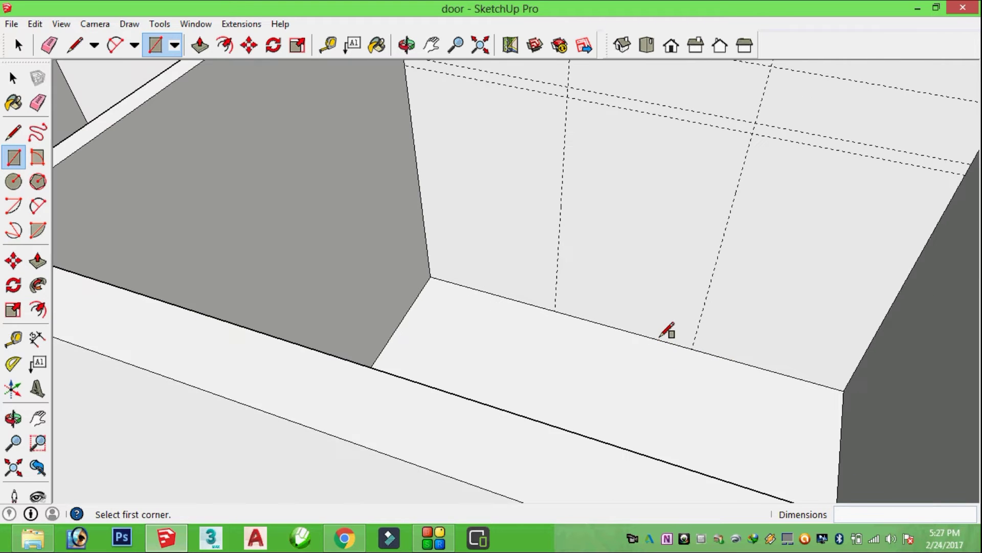
left_click(579, 112)
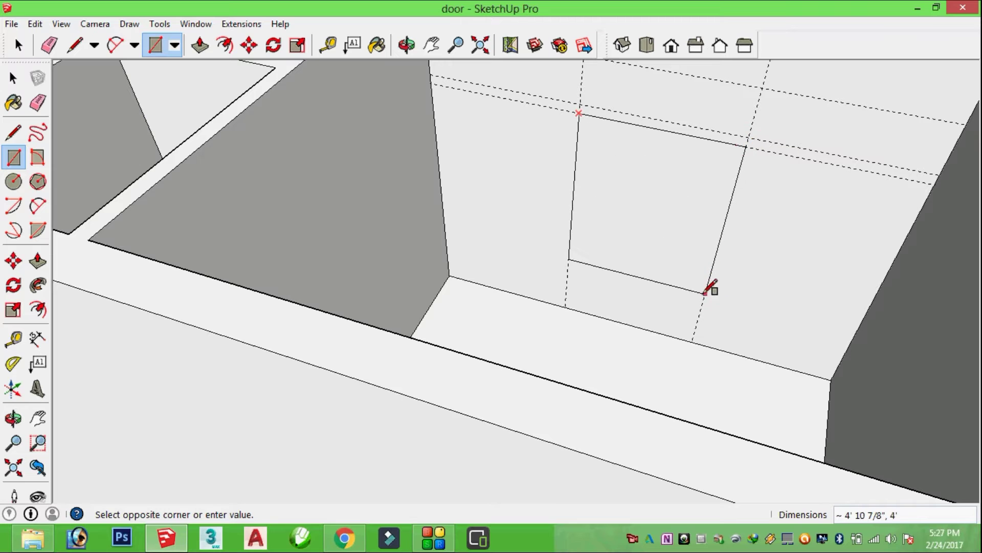
left_click(693, 341)
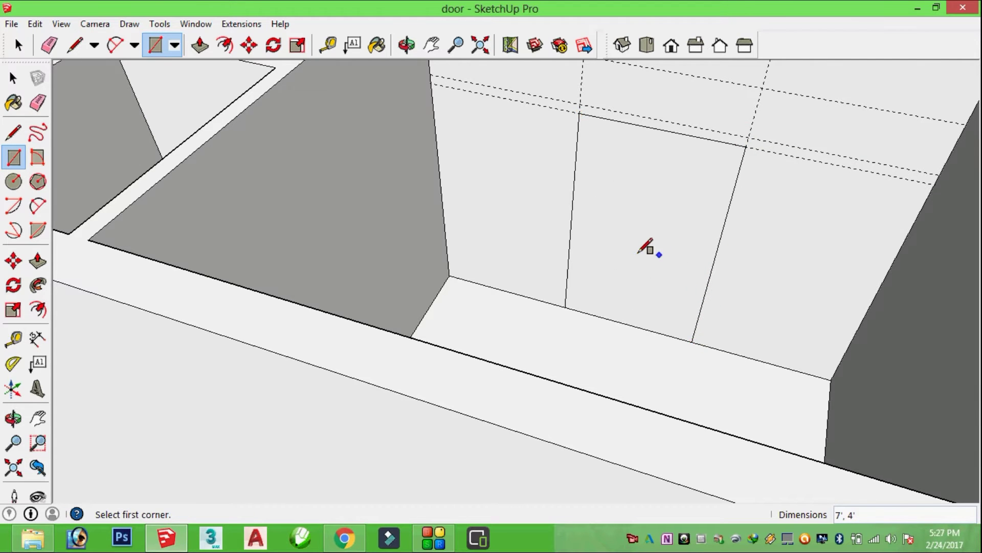
Step: Draw the 4' by 1' 3" transom rectangle above the door
scroll(638, 252, "down", 3)
scroll(607, 118, "up", 3)
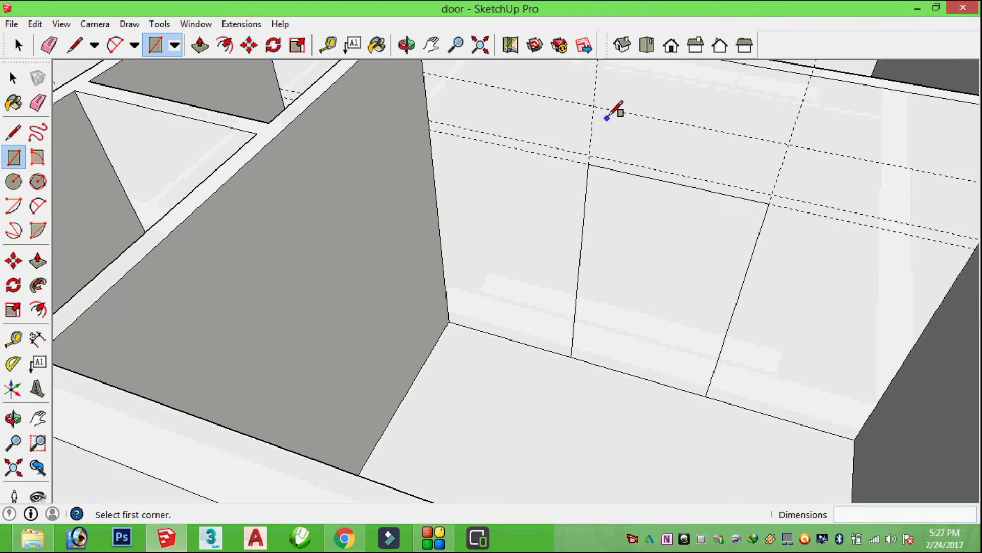
scroll(606, 119, "up", 1)
left_click(591, 105)
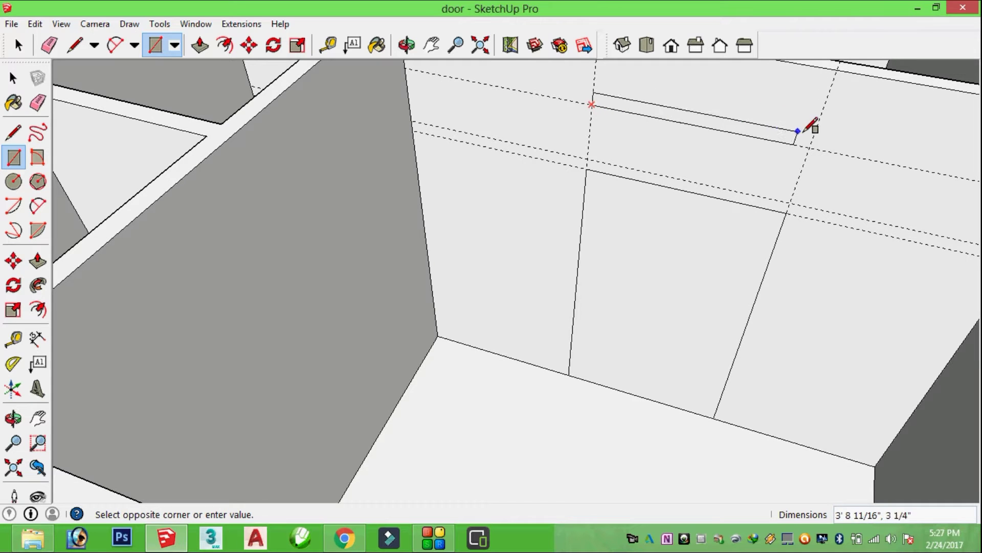
left_click(793, 200)
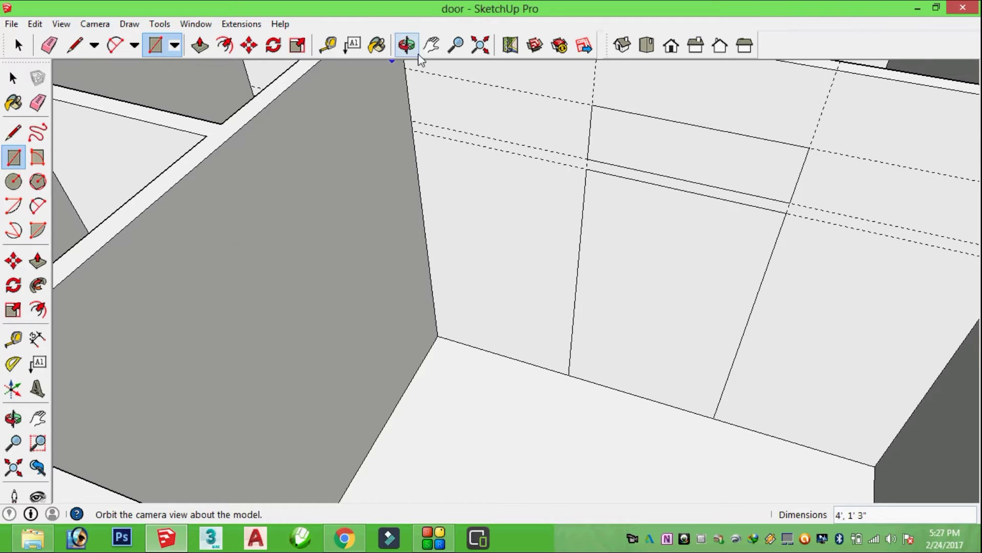
Step: Draw a thin 4' by 1' 3" transom rectangle between the guides on the interior wall
left_click(432, 45)
mouse_move(226, 268)
left_mouse_down()
mouse_move(768, 226)
mouse_move(561, 235)
left_mouse_up()
scroll(561, 234, "down", 3)
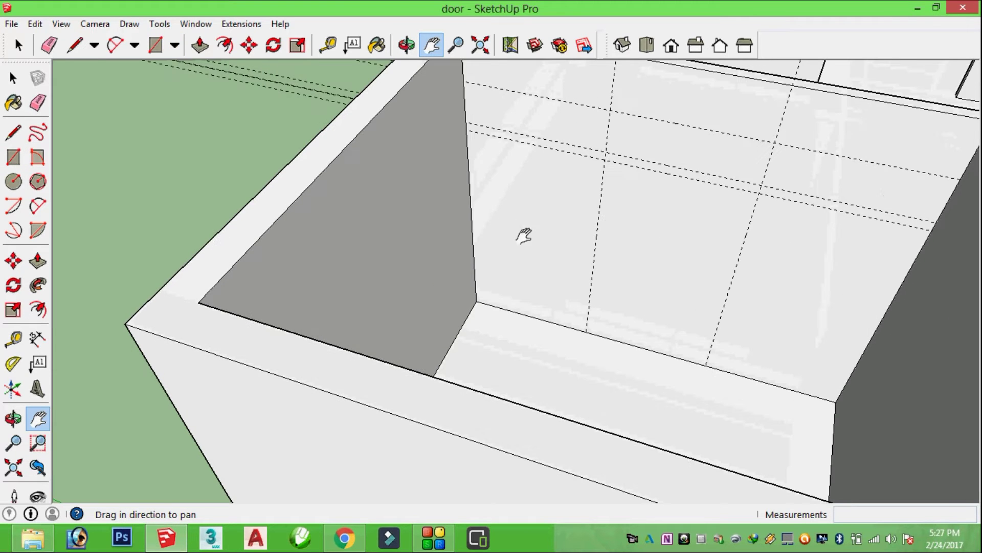
scroll(562, 202, "up", 2)
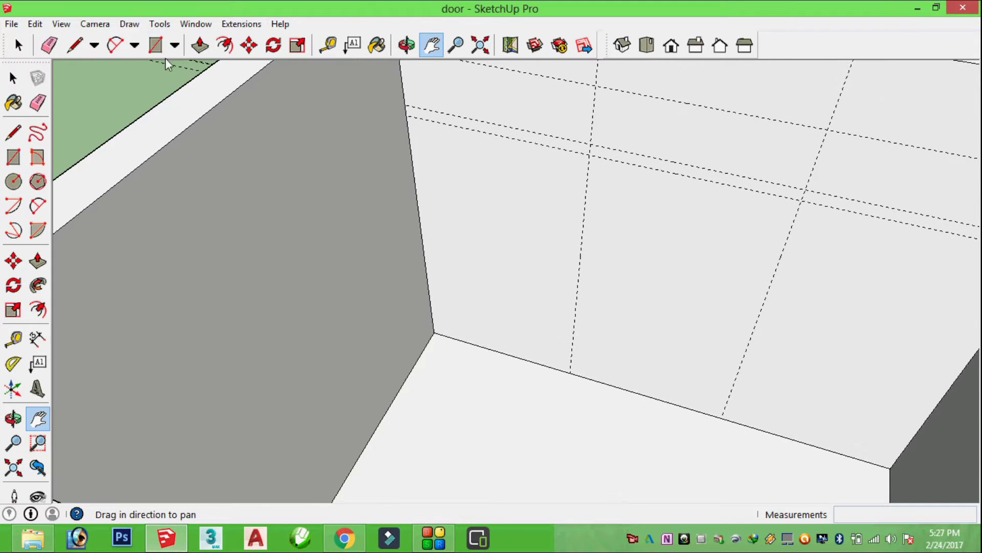
left_click(155, 45)
left_click(596, 85)
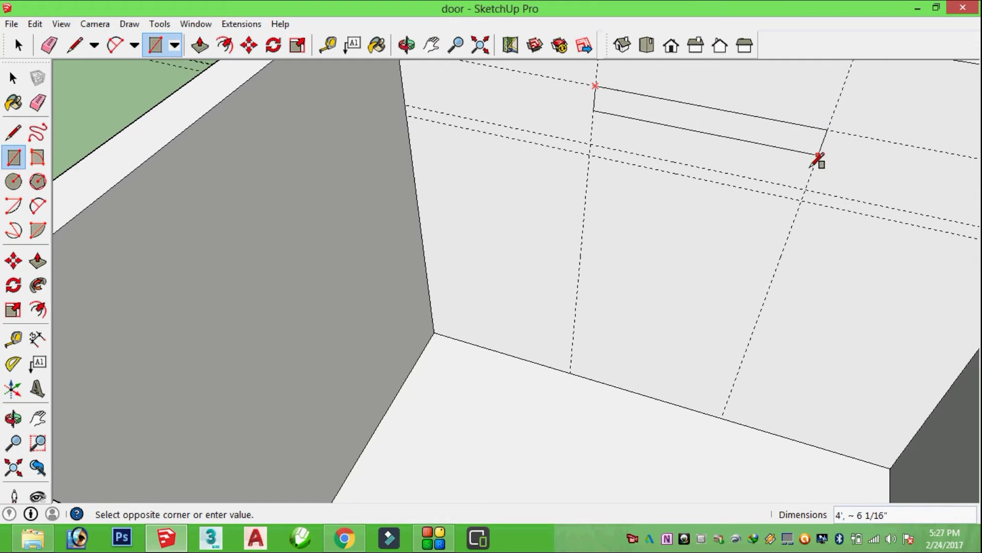
left_click(807, 188)
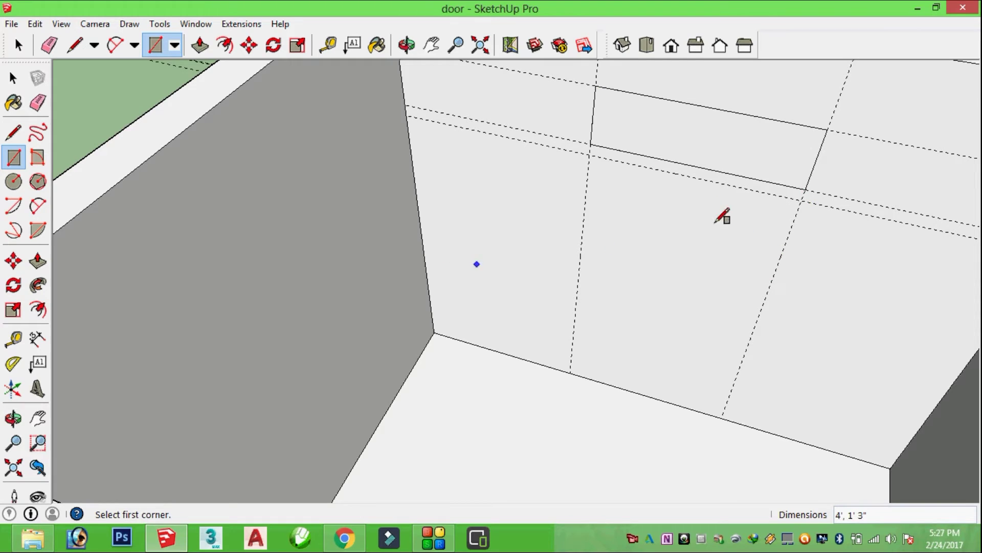
Step: Draw the 7' by 4' door rectangle below the transom down to the floor
left_click(589, 154)
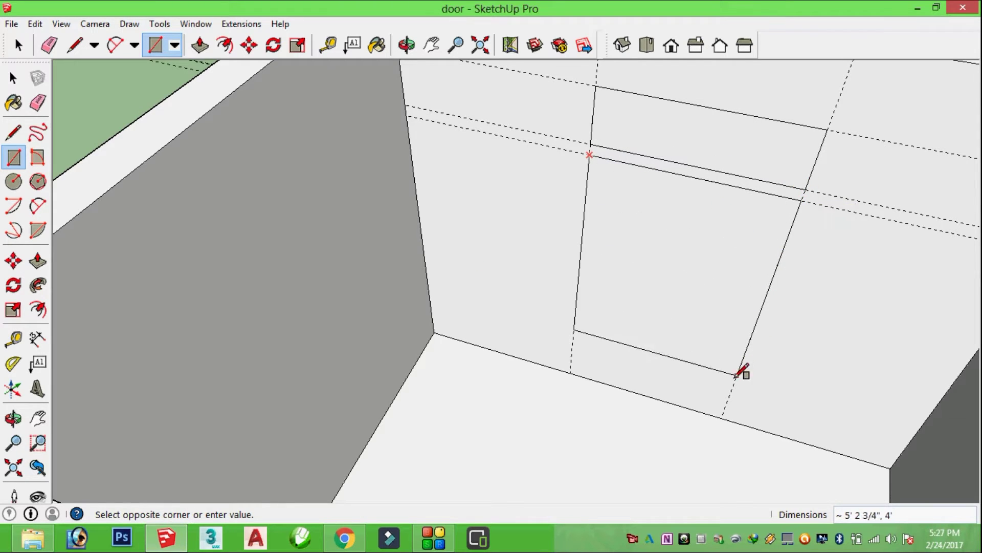
left_click(722, 417)
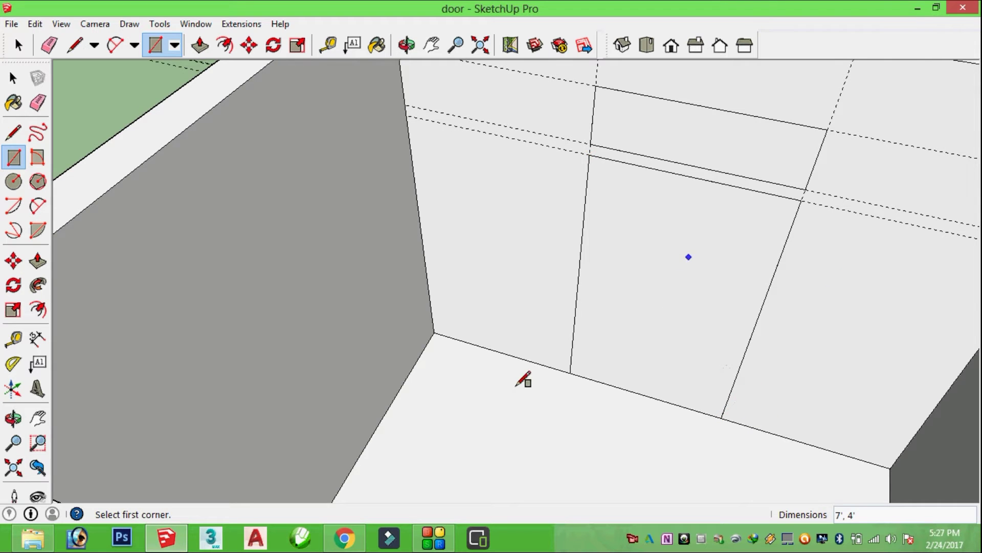
scroll(652, 210, "down", 5)
scroll(716, 200, "up", 2)
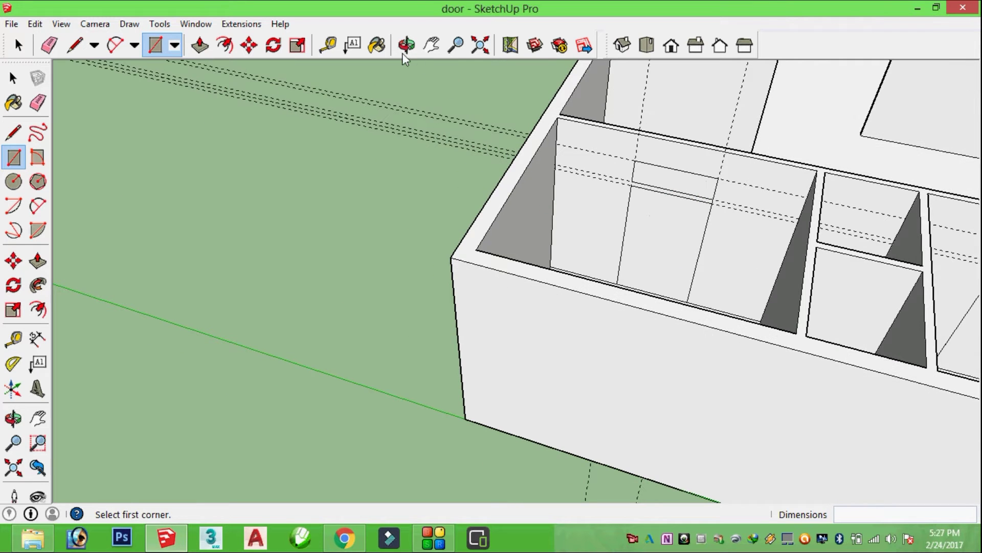
left_click(407, 45)
Step: Orbit and pan to a close, steep view of the wall with the door outline
mouse_move(438, 209)
left_mouse_down()
mouse_move(753, 470)
mouse_move(808, 336)
mouse_move(581, 222)
mouse_move(307, 186)
mouse_move(750, 219)
mouse_move(388, 220)
mouse_move(704, 336)
mouse_move(497, 262)
mouse_move(796, 307)
mouse_move(485, 219)
mouse_move(550, 189)
left_mouse_up()
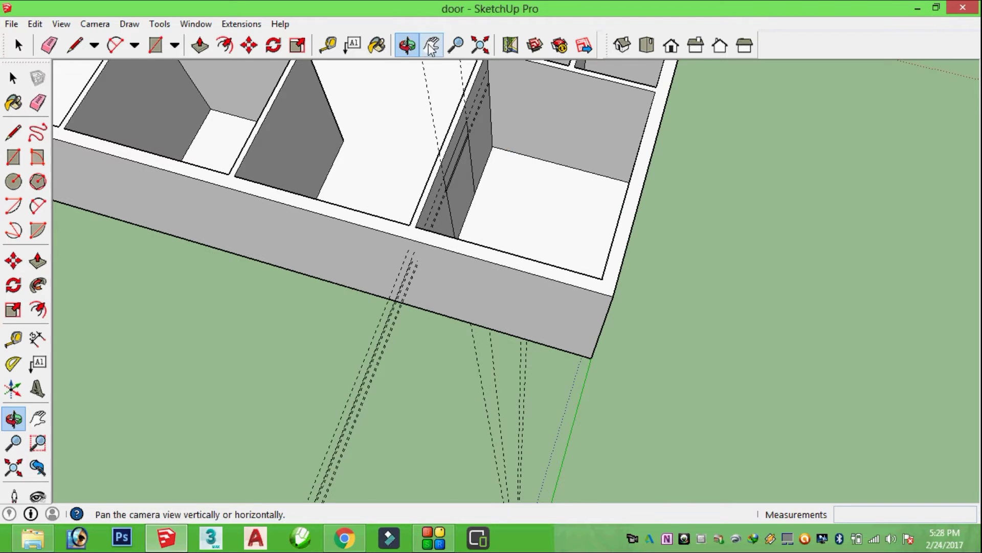
left_click(431, 45)
left_click_drag(515, 215, 554, 268)
left_click(407, 45)
mouse_move(463, 313)
left_mouse_down()
mouse_move(660, 323)
mouse_move(410, 292)
mouse_move(527, 344)
mouse_move(357, 320)
left_mouse_up()
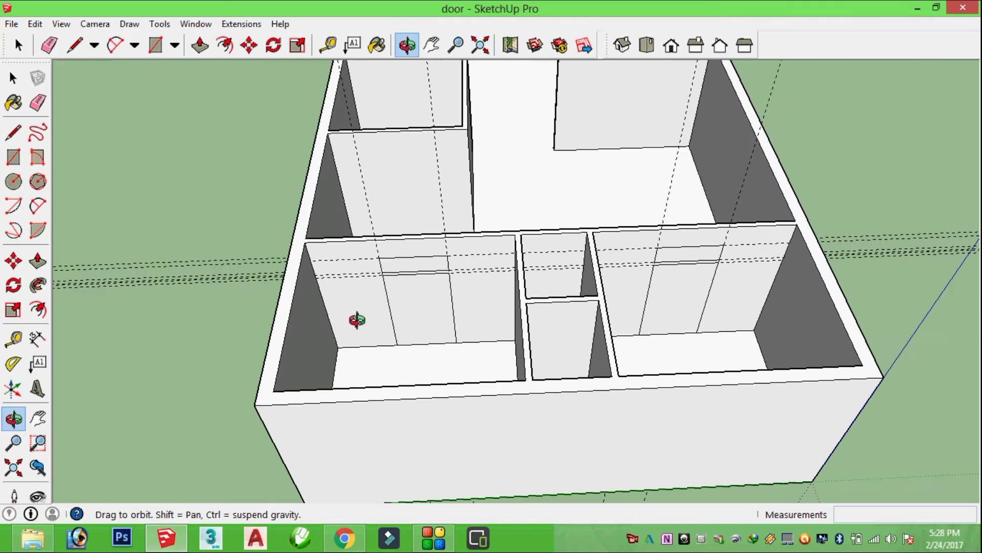
mouse_move(467, 312)
left_mouse_down()
mouse_move(467, 347)
mouse_move(432, 322)
mouse_move(369, 344)
mouse_move(465, 382)
mouse_move(491, 377)
mouse_move(379, 335)
left_mouse_up()
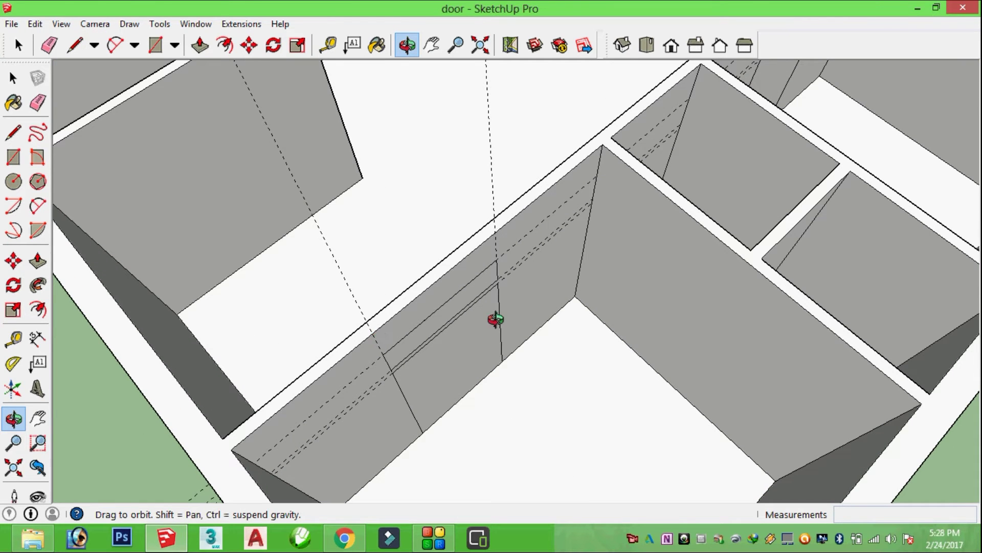
Step: Push the first transom strip and door face 4" through the wall
left_click(200, 45)
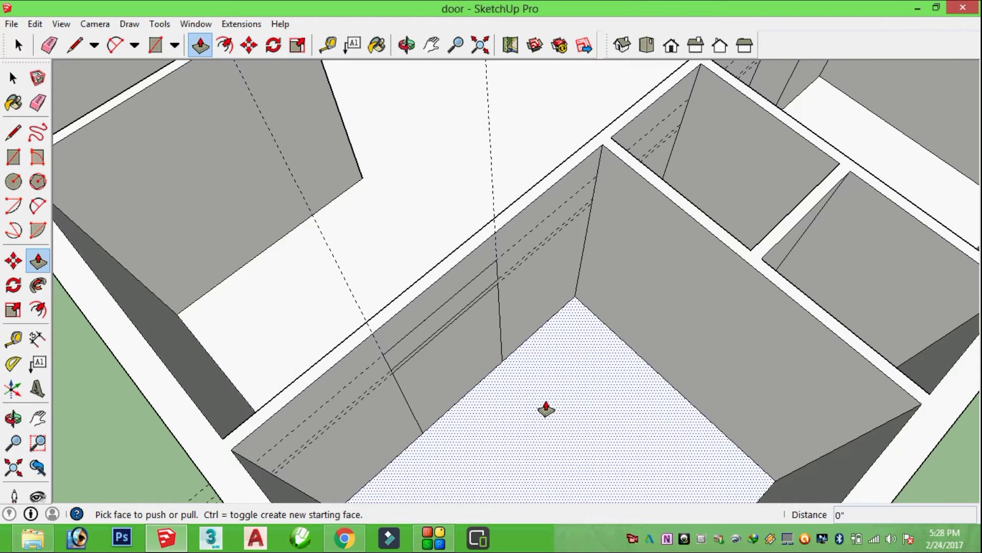
left_click(439, 334)
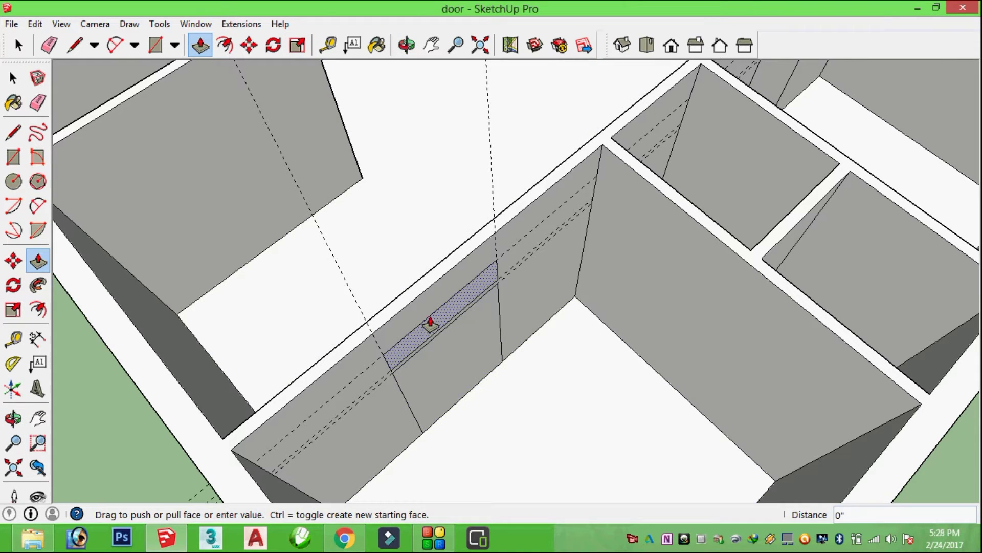
left_click(417, 293)
left_click(487, 345)
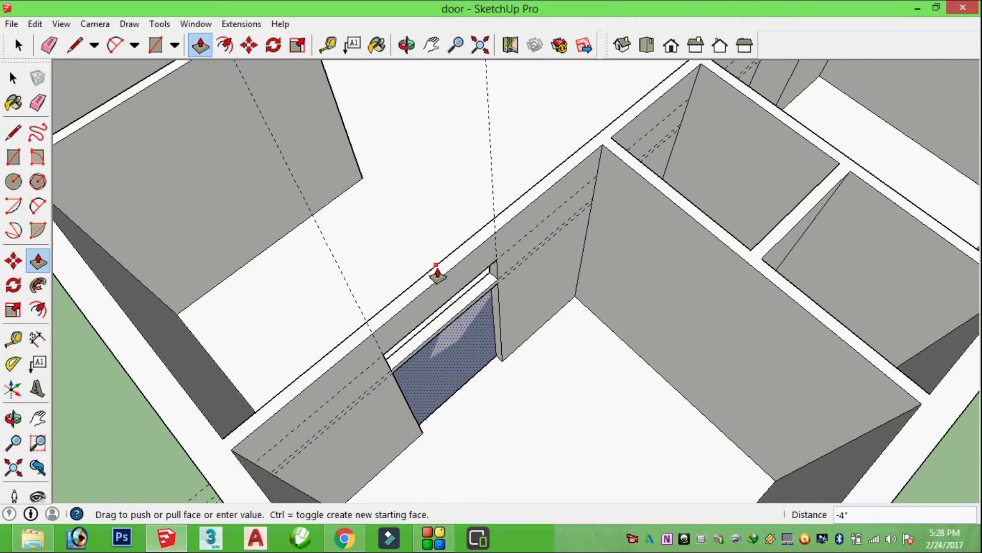
left_click(501, 342)
Step: Orbit and pan over to the second wall's door outline
left_click(408, 45)
mouse_move(512, 246)
left_mouse_down()
mouse_move(487, 249)
mouse_move(474, 160)
mouse_move(588, 145)
mouse_move(754, 241)
mouse_move(447, 225)
left_mouse_up()
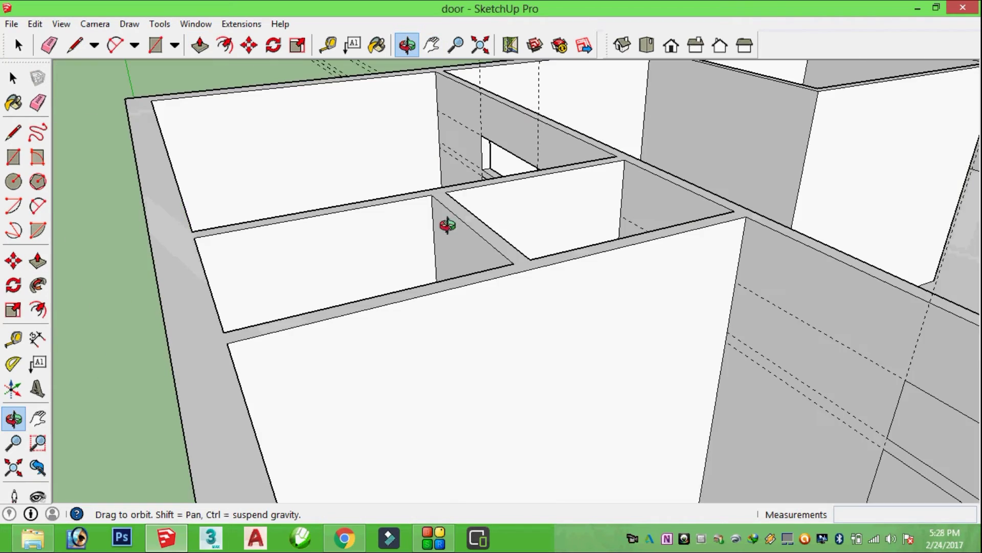
left_click_drag(500, 320, 847, 351)
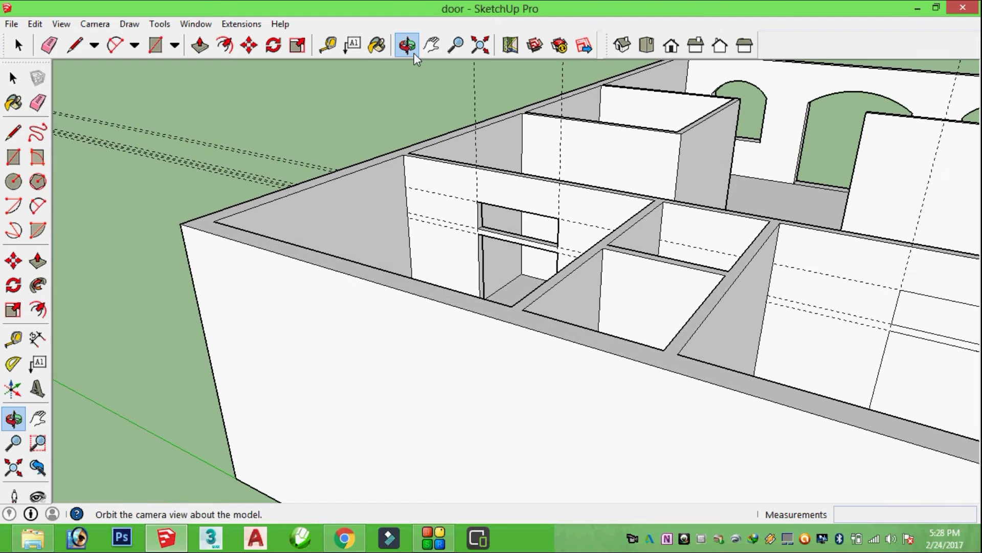
left_click(431, 45)
left_click_drag(745, 252, 559, 256)
scroll(653, 355, "up", 1)
scroll(633, 344, "up", 4)
mouse_move(632, 344)
left_mouse_down()
mouse_move(597, 340)
mouse_move(614, 376)
left_mouse_up()
left_click(407, 45)
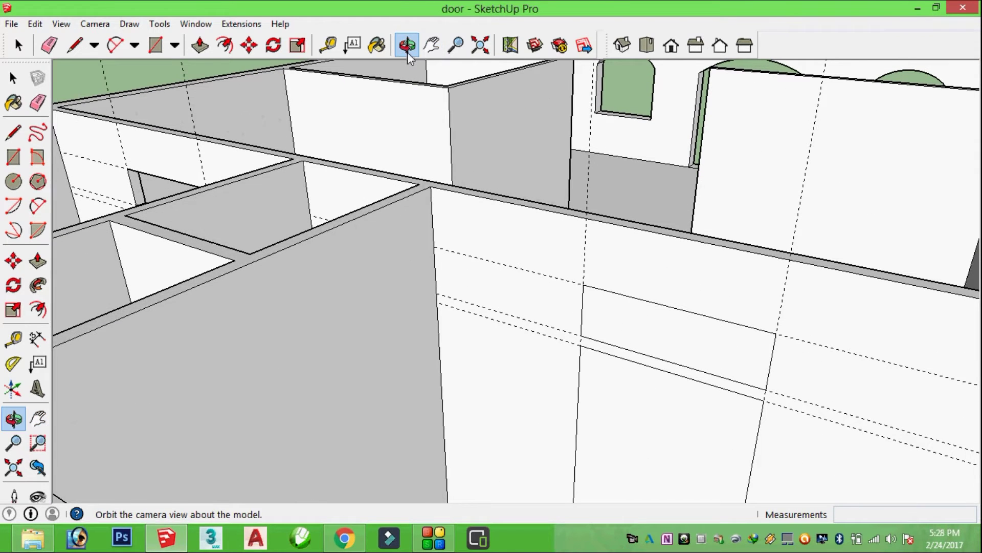
scroll(483, 279, "up", 3)
scroll(482, 279, "down", 2)
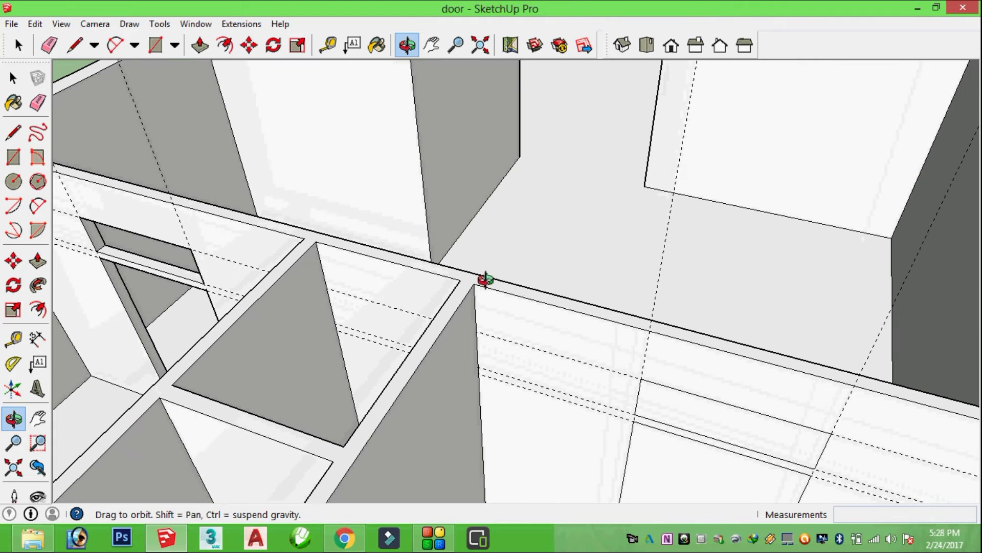
Step: Push the second transom strip and door face through to open that doorway
left_click(199, 45)
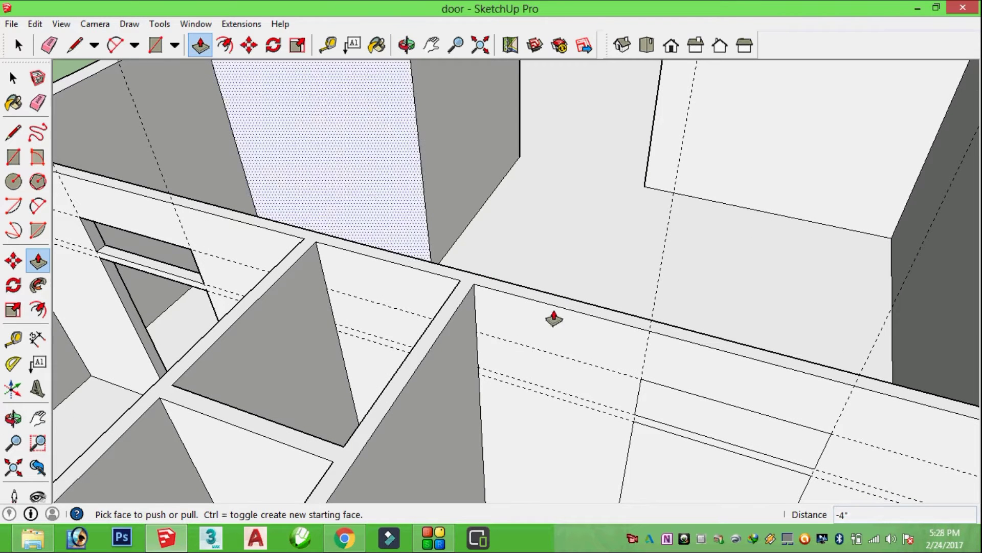
left_click(669, 410)
left_click(681, 336)
left_click(683, 445)
left_click(694, 339)
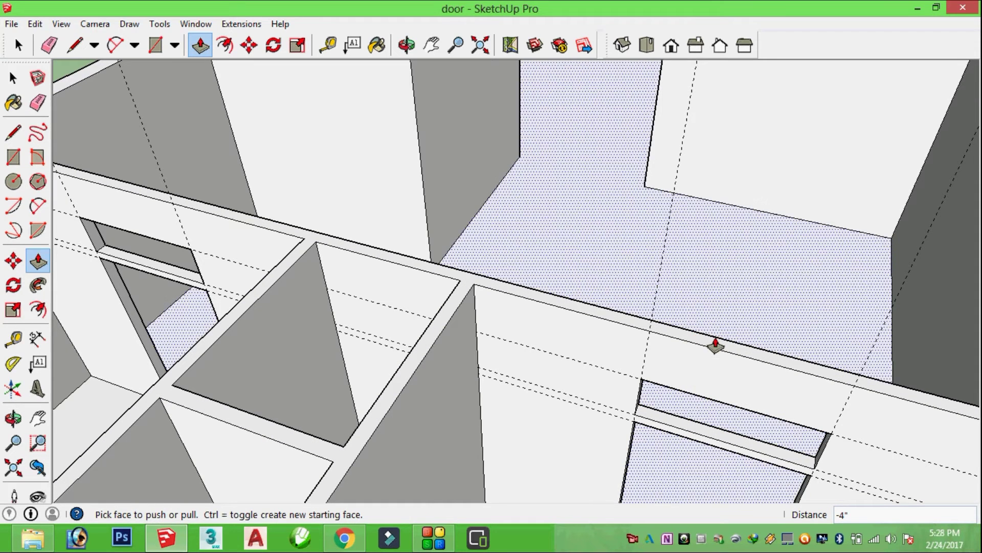
left_click(406, 45)
Step: Orbit and zoom to an overhead view of the house
scroll(548, 323, "down", 5)
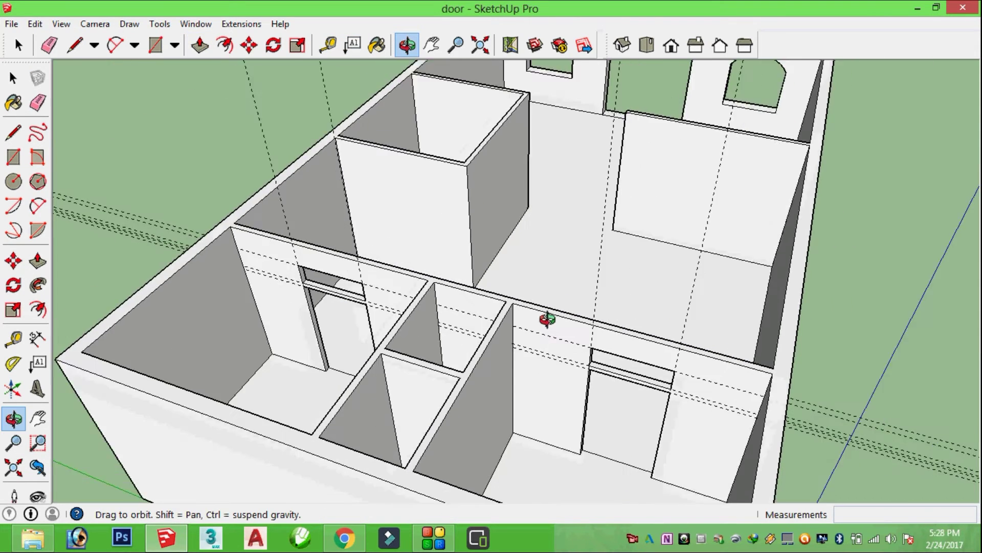
scroll(548, 320, "down", 3)
mouse_move(597, 377)
left_mouse_down()
mouse_move(322, 305)
mouse_move(333, 328)
mouse_move(428, 230)
left_mouse_up()
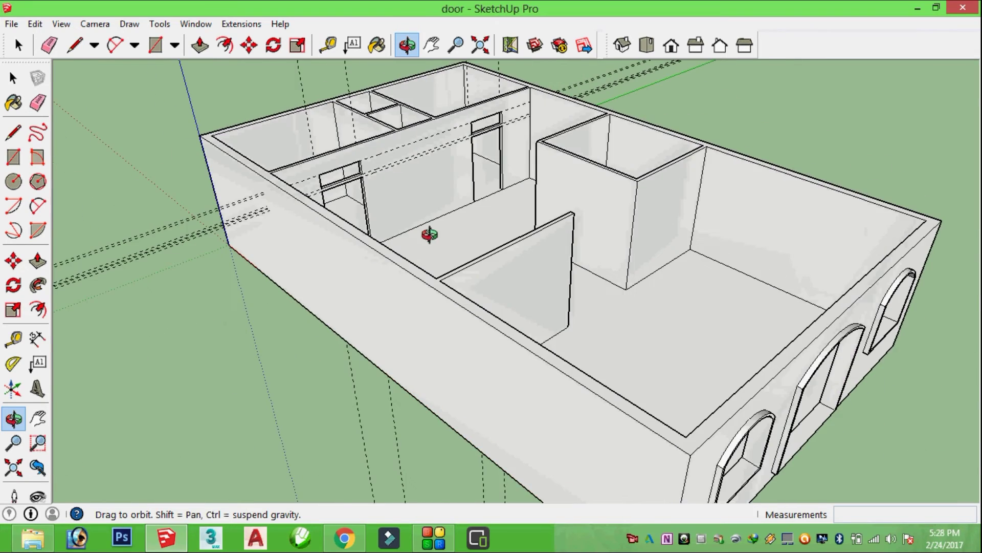
scroll(487, 169, "up", 3)
scroll(494, 165, "up", 4)
scroll(485, 128, "up", 3)
scroll(533, 179, "down", 5)
scroll(528, 206, "down", 2)
scroll(438, 160, "down", 2)
Step: Orbit around the interior door walls and close in on a blank partition wall
mouse_move(398, 150)
left_mouse_down()
mouse_move(474, 228)
mouse_move(566, 245)
mouse_move(526, 259)
mouse_move(337, 217)
left_mouse_up()
scroll(375, 169, "up", 2)
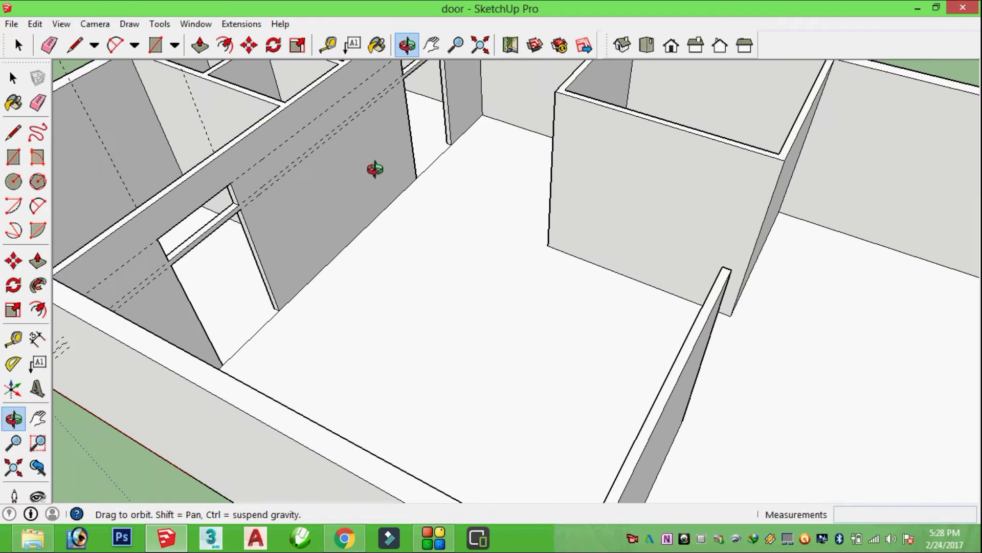
mouse_move(418, 241)
left_mouse_down()
mouse_move(368, 160)
mouse_move(298, 145)
mouse_move(496, 219)
mouse_move(491, 248)
mouse_move(351, 220)
mouse_move(531, 238)
mouse_move(331, 222)
mouse_move(401, 228)
mouse_move(401, 212)
mouse_move(349, 215)
mouse_move(429, 213)
mouse_move(428, 163)
mouse_move(459, 241)
mouse_move(238, 292)
mouse_move(495, 275)
left_mouse_up()
mouse_move(438, 312)
left_mouse_down()
mouse_move(397, 211)
mouse_move(298, 221)
mouse_move(555, 274)
mouse_move(453, 268)
mouse_move(684, 269)
left_mouse_up()
mouse_move(506, 287)
left_mouse_down()
mouse_move(493, 270)
mouse_move(484, 290)
mouse_move(469, 275)
left_mouse_up()
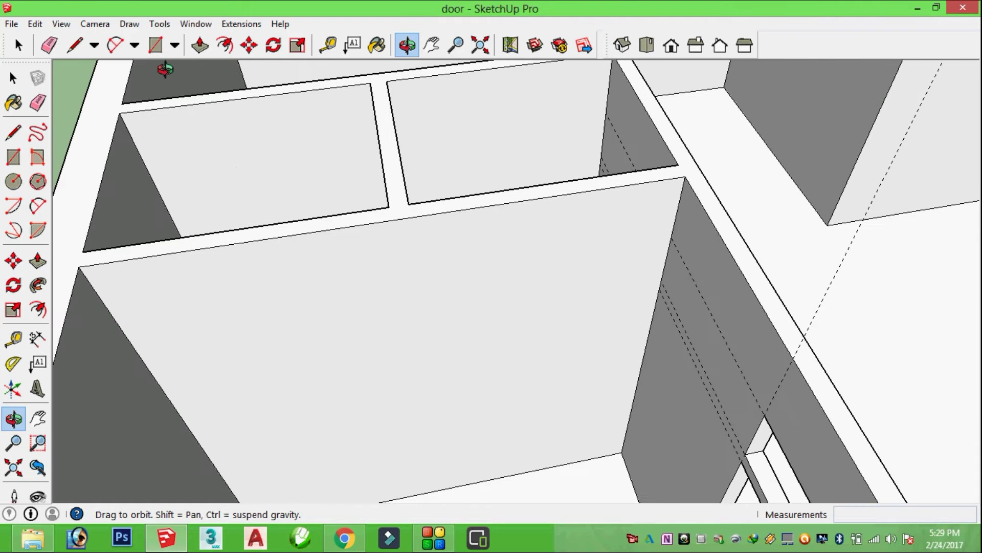
Step: Place a trial guide across the partition wall and reorient the view to face it
left_click(325, 45)
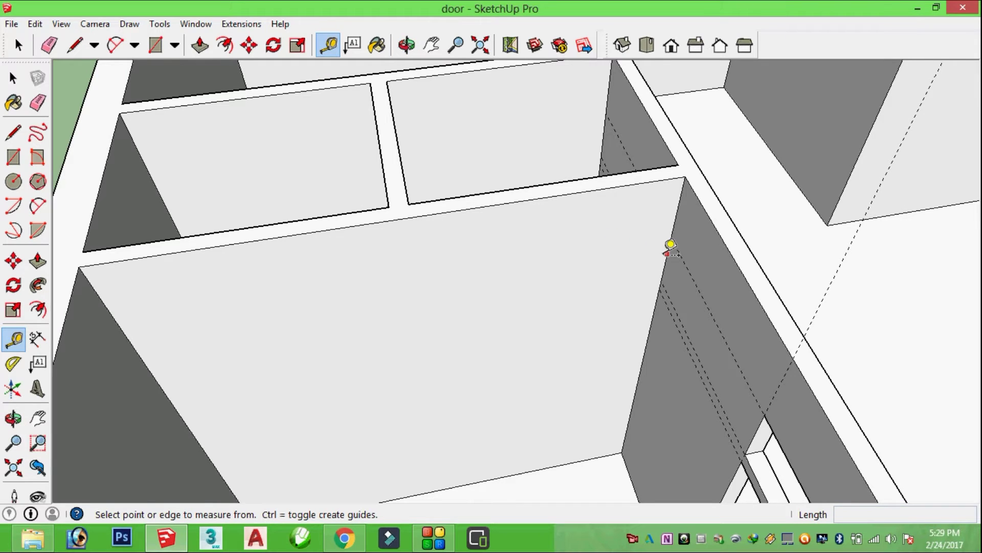
left_click(667, 253)
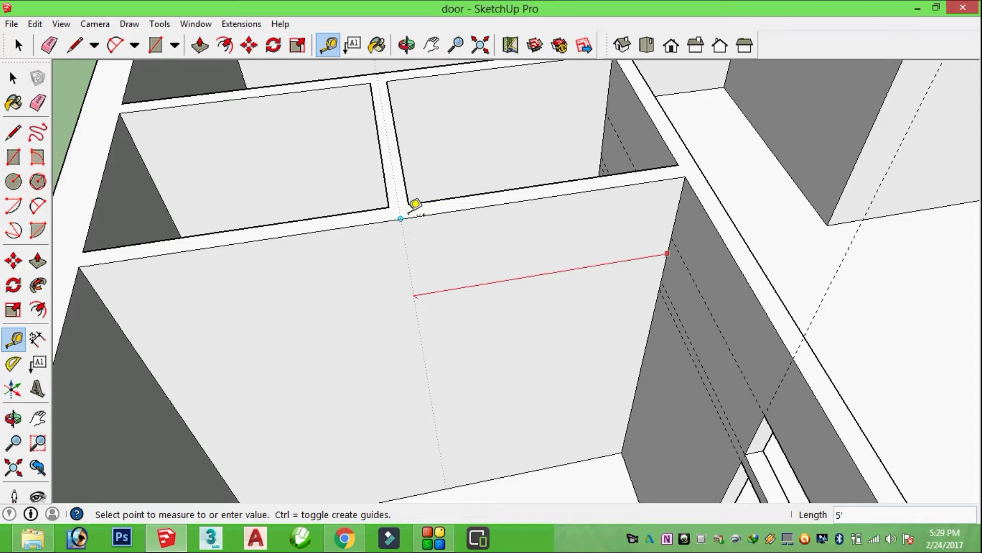
left_click(414, 239)
middle_click_drag(447, 239, 461, 179)
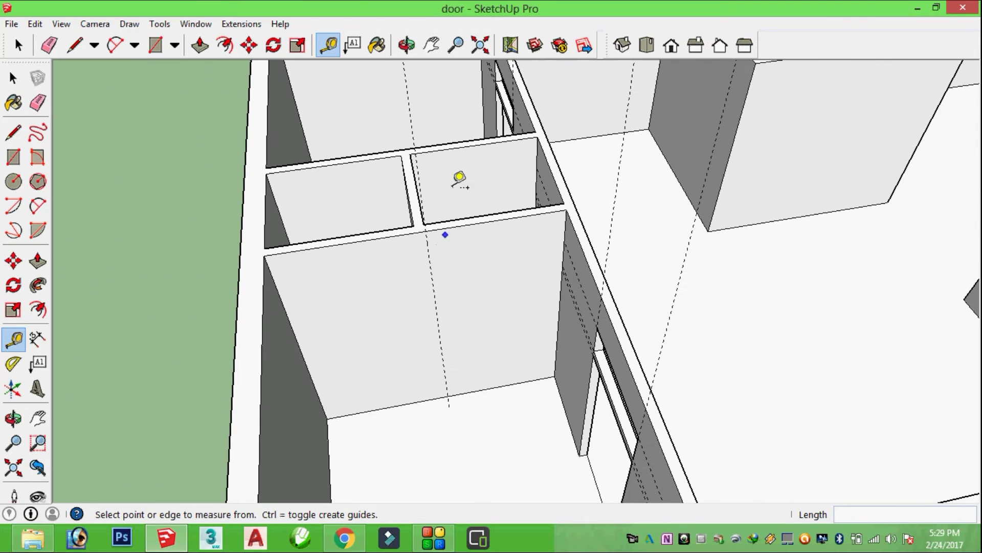
key("o")
mouse_move(439, 230)
left_mouse_down()
mouse_move(406, 281)
mouse_move(419, 254)
mouse_move(513, 266)
mouse_move(645, 306)
mouse_move(631, 318)
mouse_move(621, 302)
mouse_move(692, 323)
mouse_move(611, 302)
mouse_move(588, 285)
left_mouse_up()
scroll(552, 272, "up", 3)
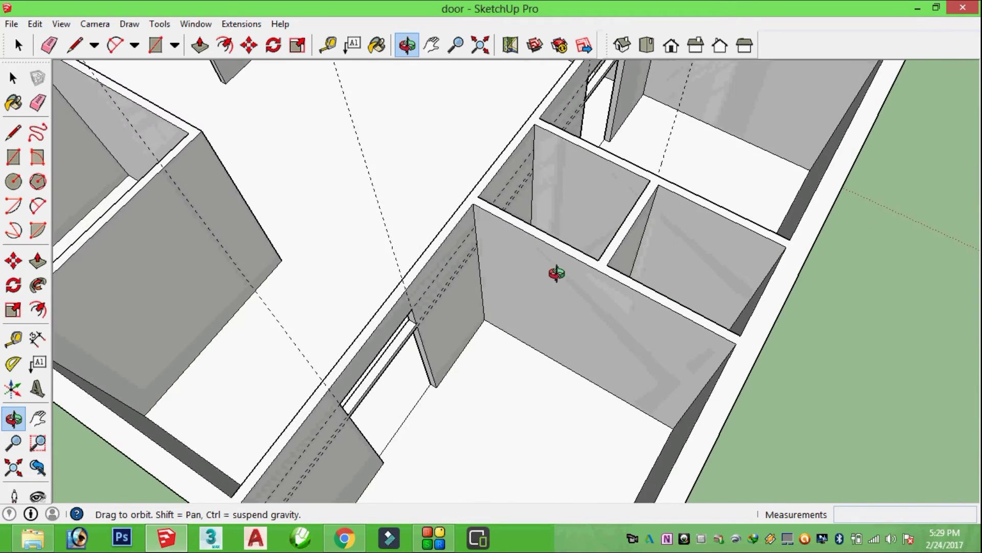
scroll(558, 245, "up", 3)
mouse_move(647, 199)
left_mouse_down()
mouse_move(590, 182)
mouse_move(443, 182)
mouse_move(415, 201)
mouse_move(693, 235)
mouse_move(581, 344)
mouse_move(504, 263)
mouse_move(424, 266)
left_mouse_up()
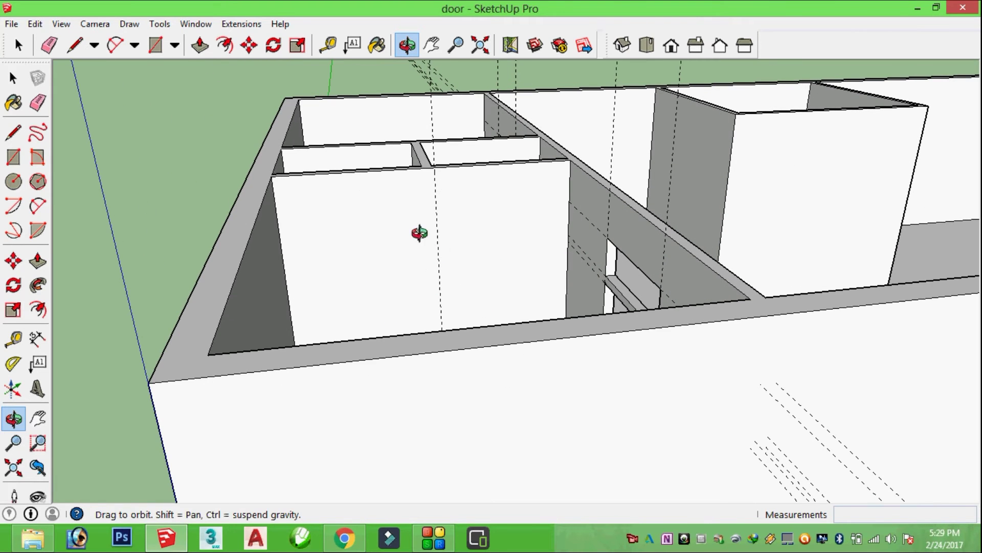
Step: Add a vertical guide 5' from the wall's side edge
left_click(49, 45)
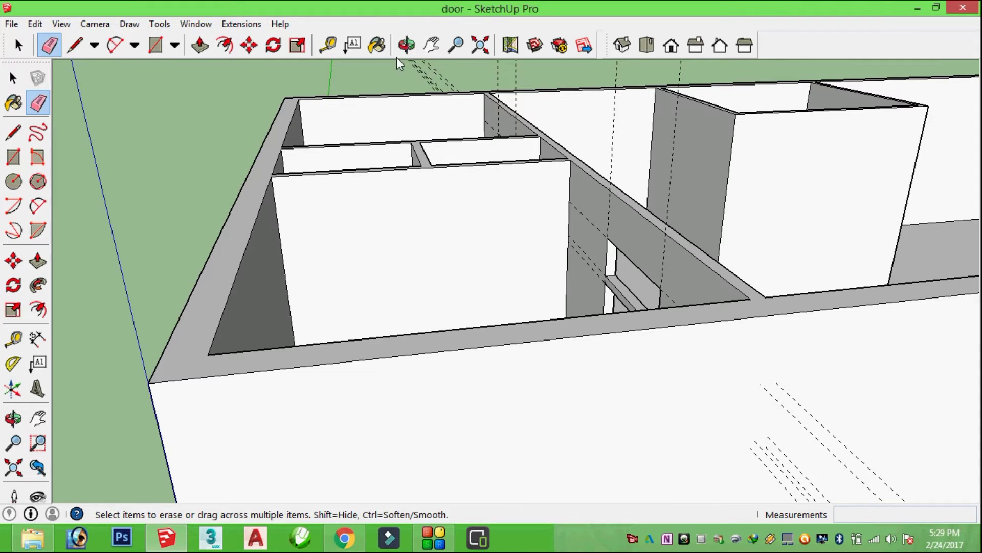
left_click(328, 45)
left_click(280, 248)
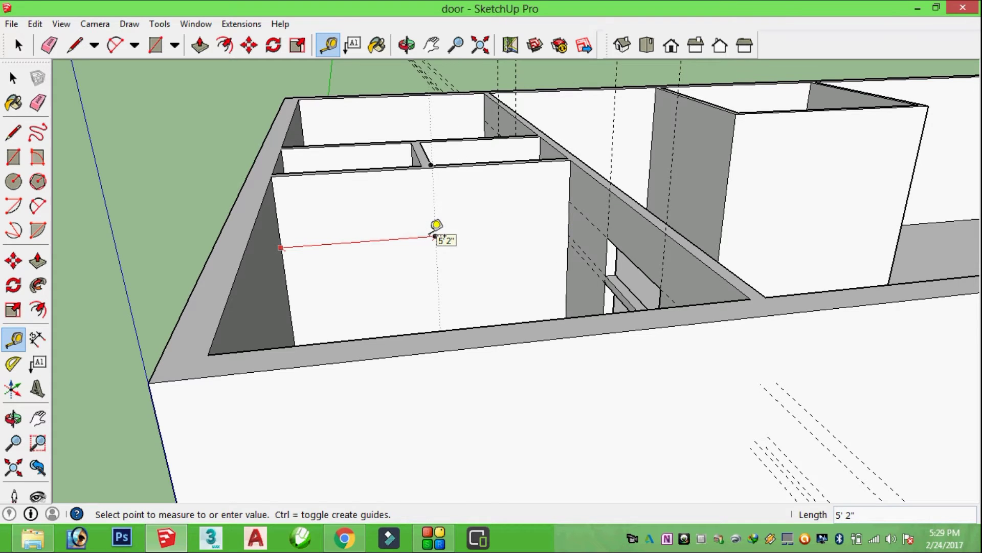
key("Return")
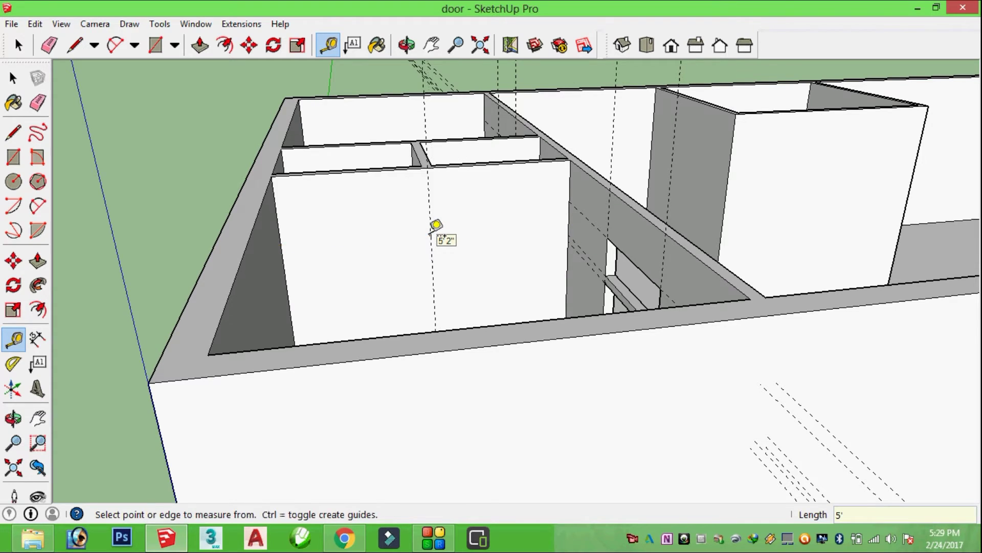
scroll(471, 252, "up", 1)
scroll(496, 250, "up", 3)
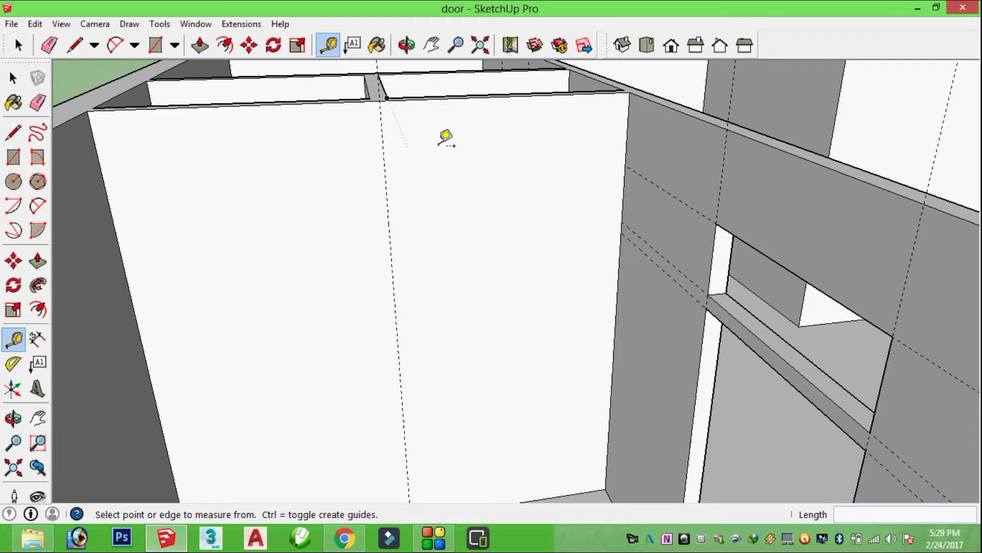
Step: Add two guides offset 2" from the wall's top edge
left_click(386, 174)
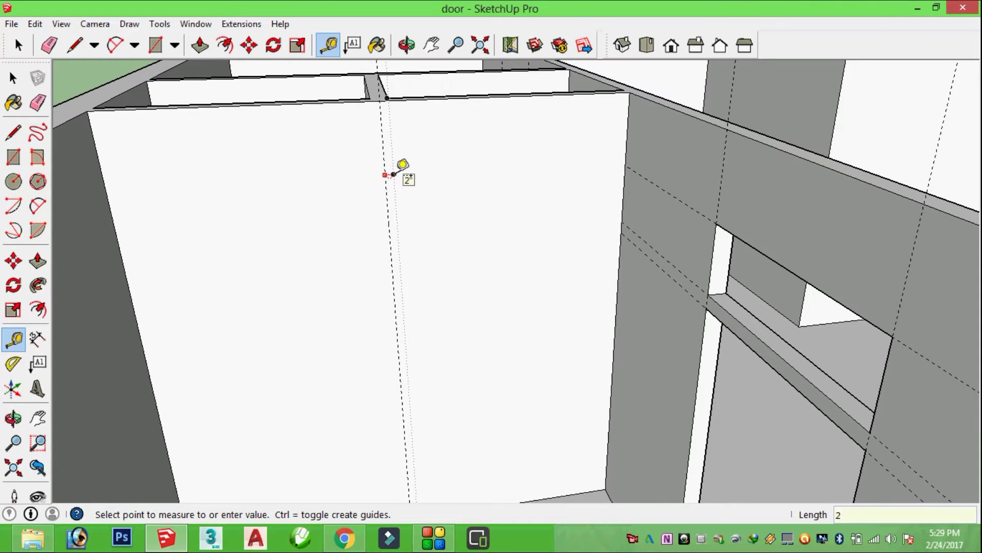
key("Return")
left_click(393, 187)
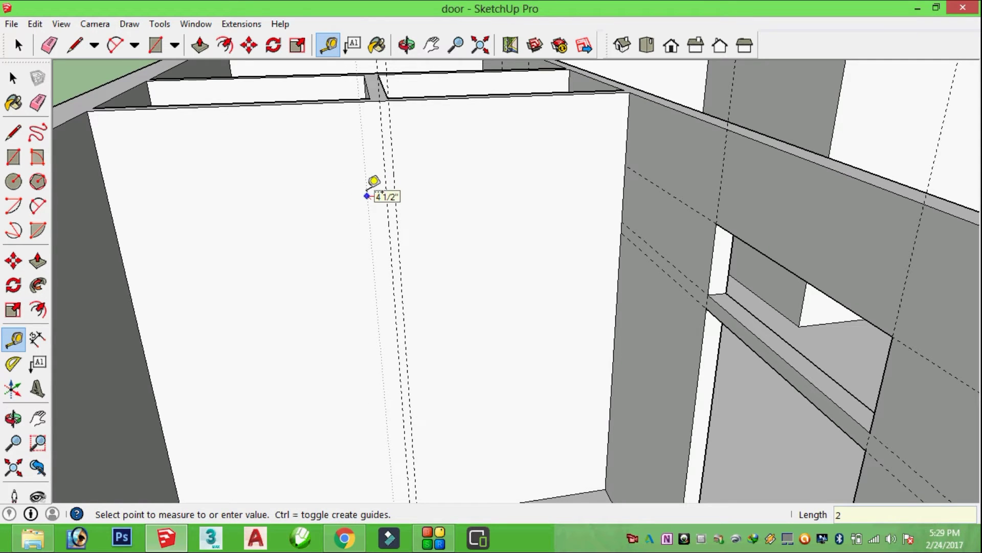
key("Return")
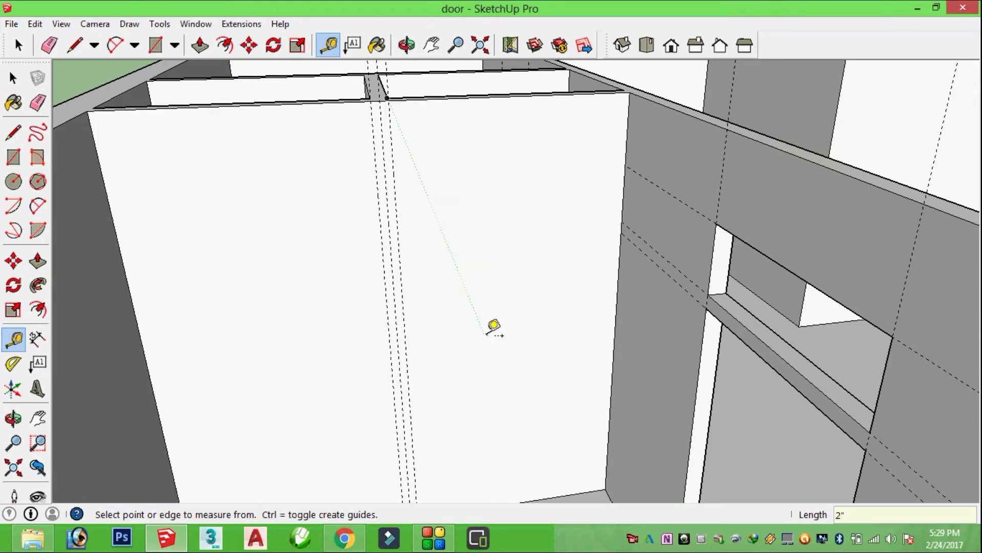
Step: Add a horizontal guide 6' above the panel's bottom edge
scroll(529, 389, "down", 2)
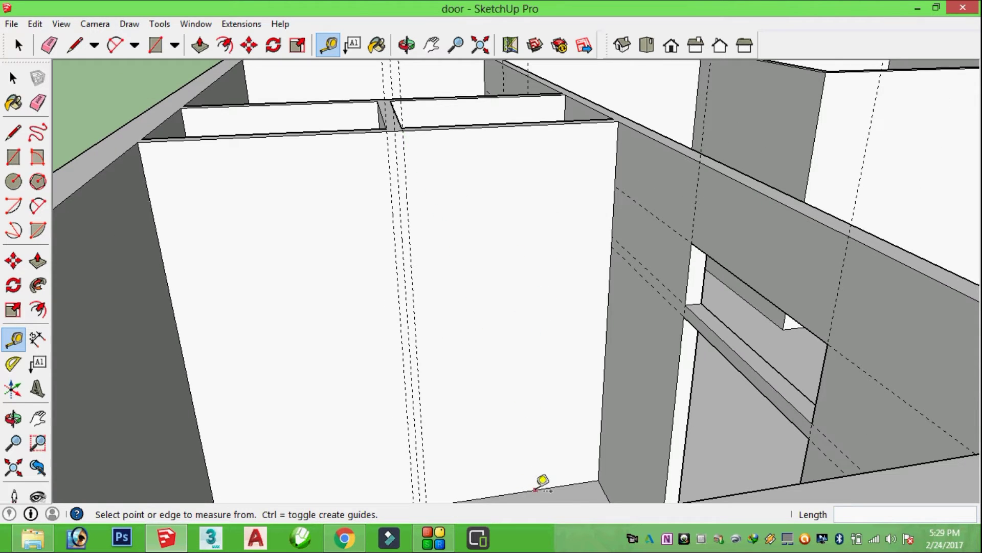
left_click(535, 490)
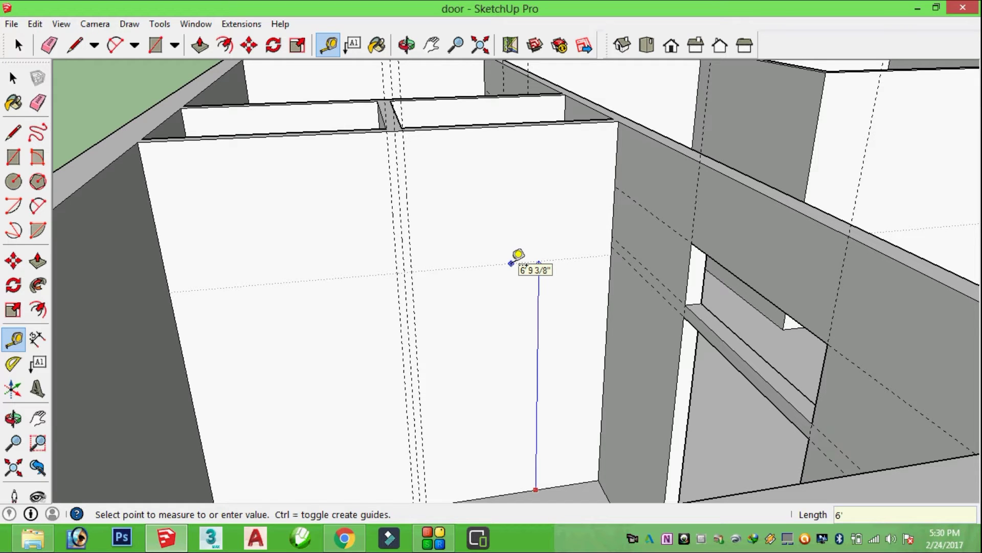
key("Return")
scroll(329, 329, "down", 2)
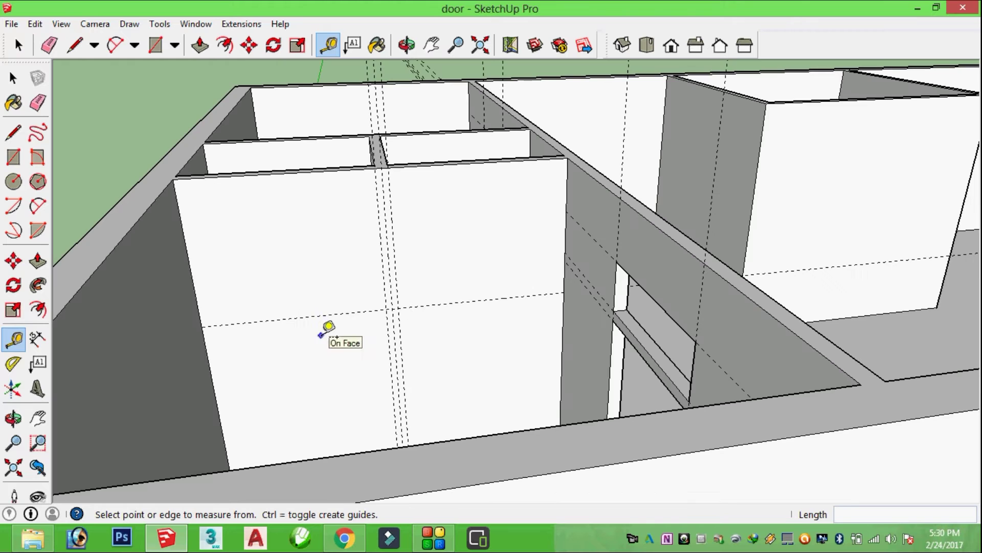
scroll(451, 306, "up", 2)
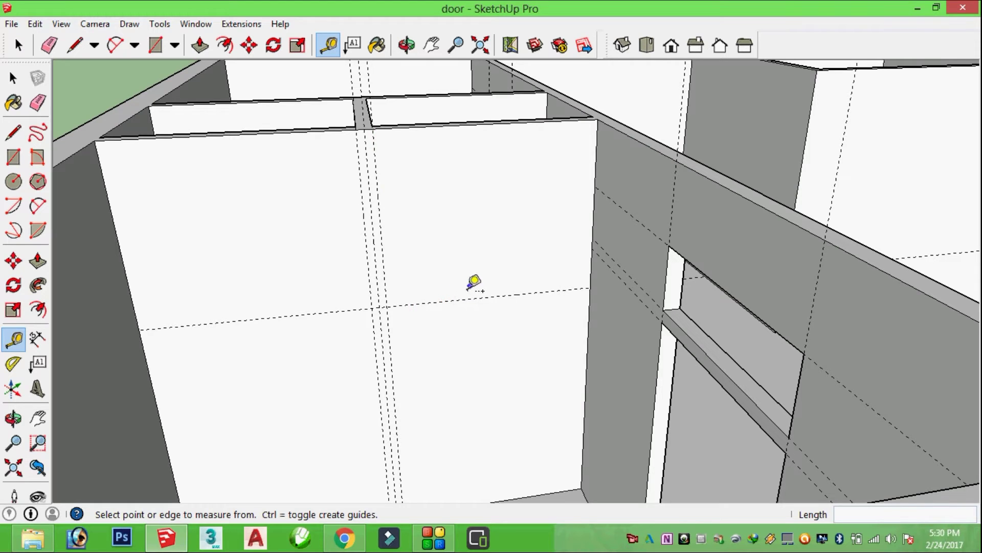
scroll(483, 289, "down", 2)
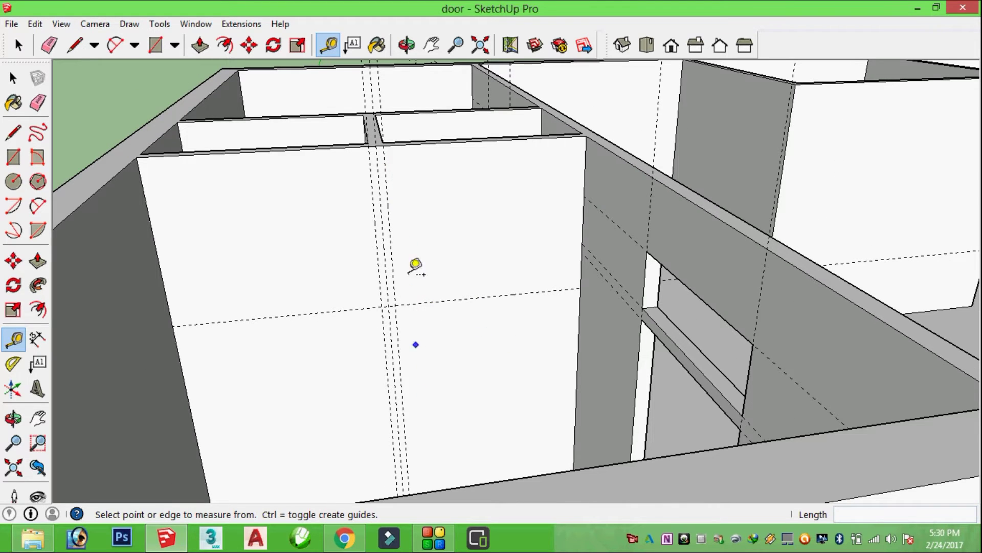
scroll(409, 394, "up", 3)
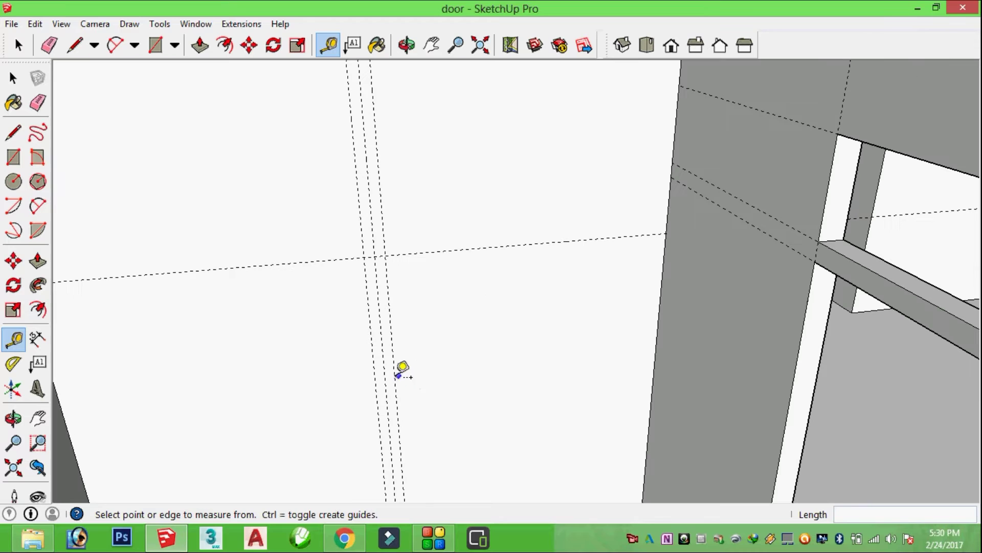
Step: Place vertical guides 17" from the existing guide and 17" in from the wall edge
left_click(395, 375)
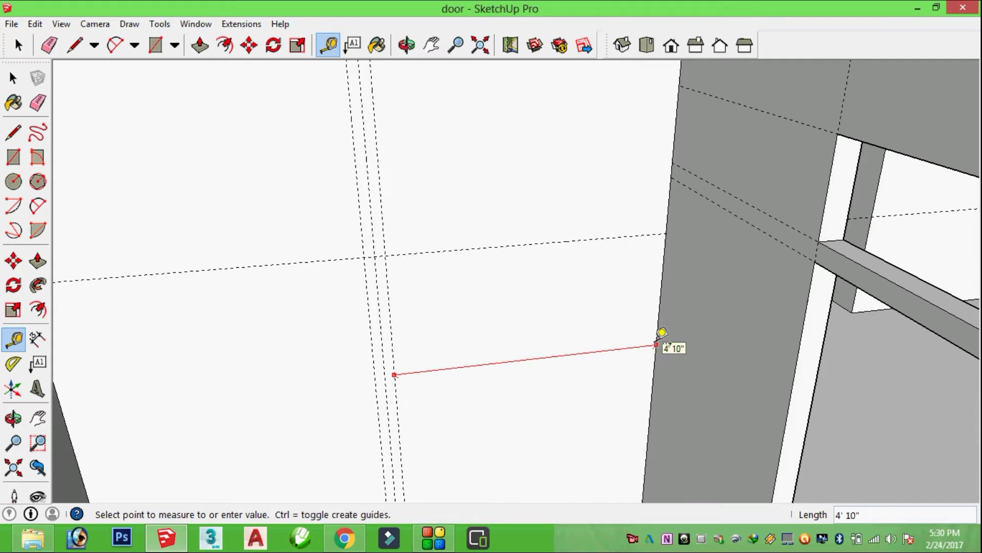
left_click(657, 345)
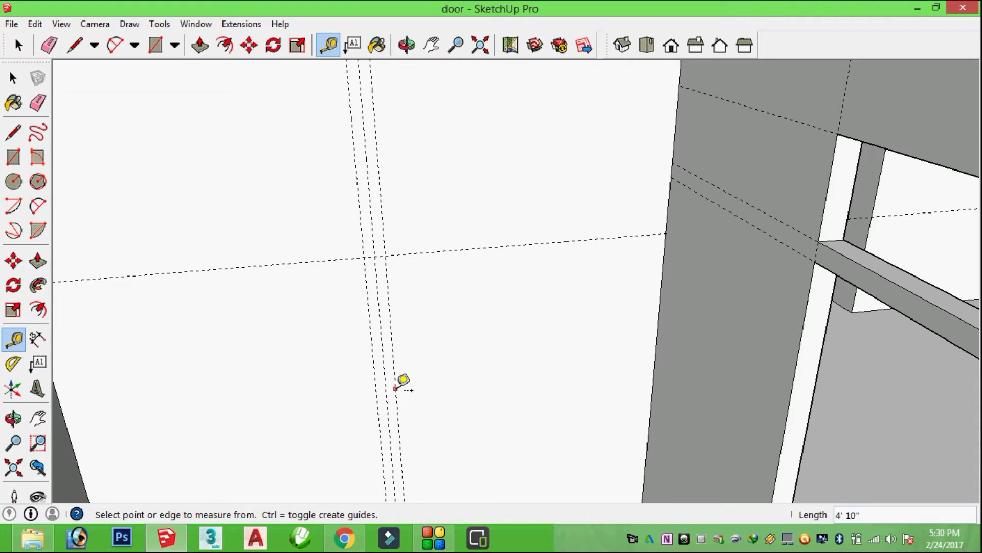
left_click(395, 387)
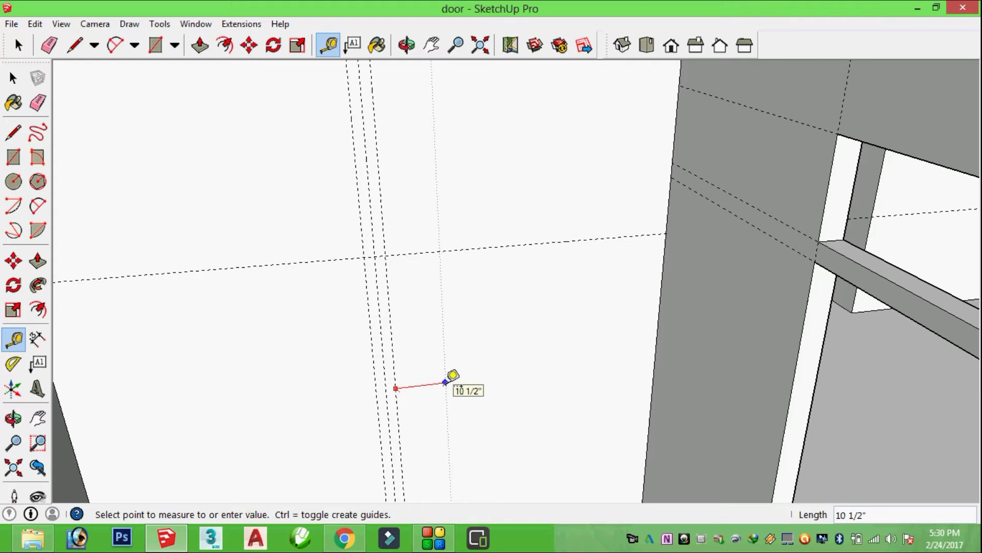
type("17")
key("Return")
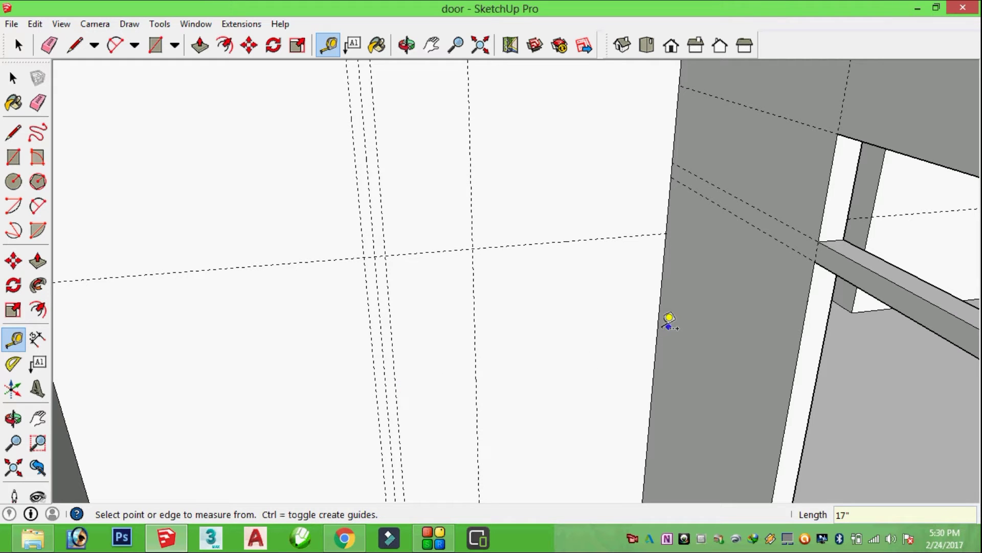
left_click(659, 324)
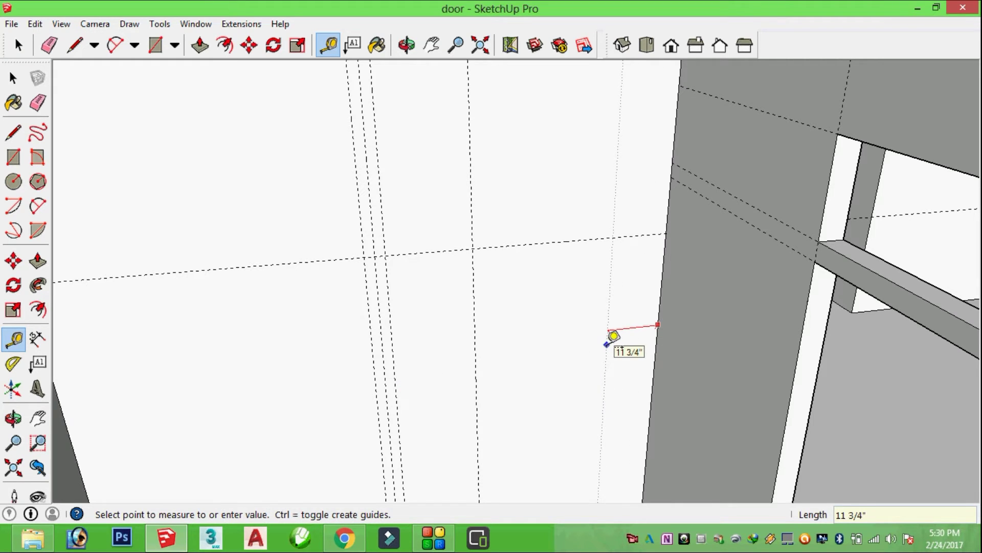
type("17")
key("Return")
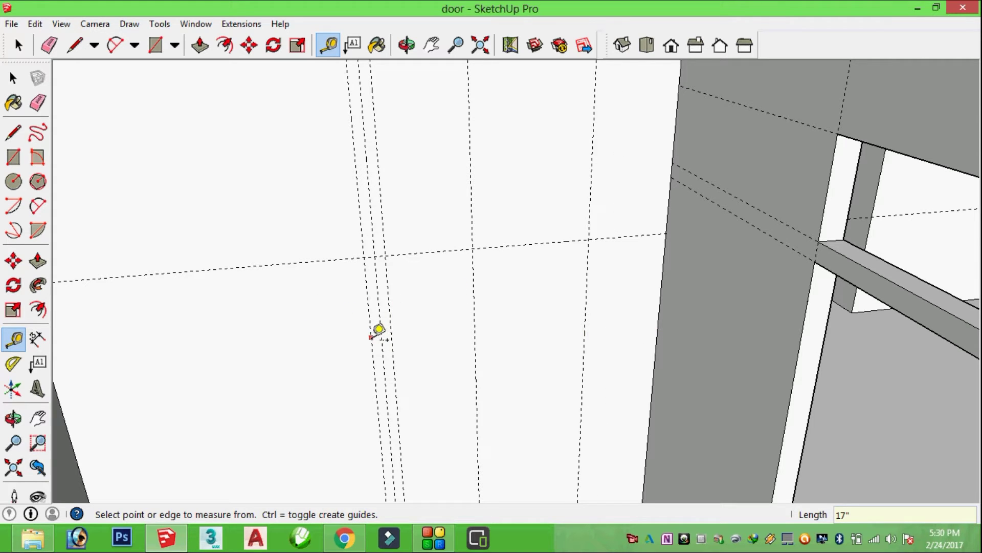
Step: Place further vertical guides on the left of the panel, dismissing the invalid-length error
left_click(371, 338)
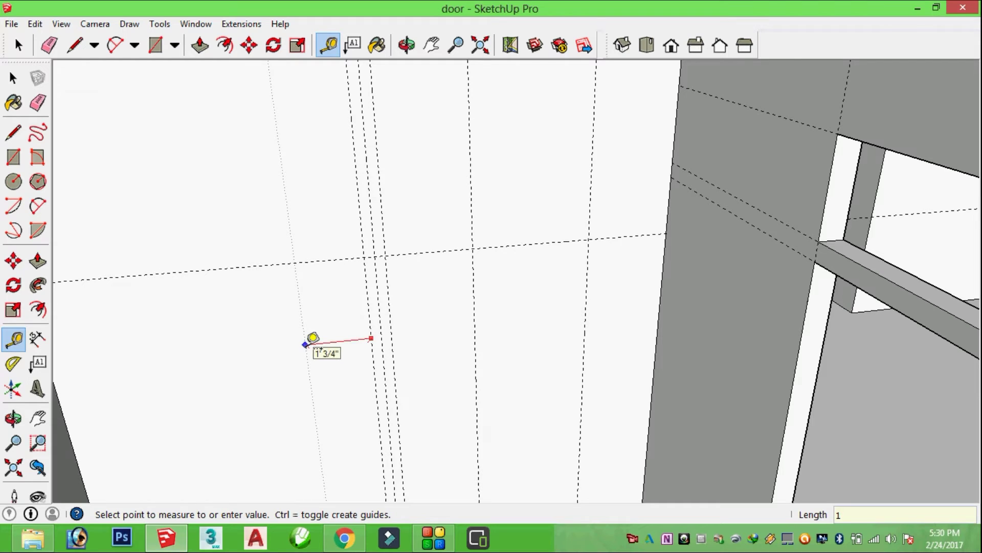
type("7\"\\")
key("Return")
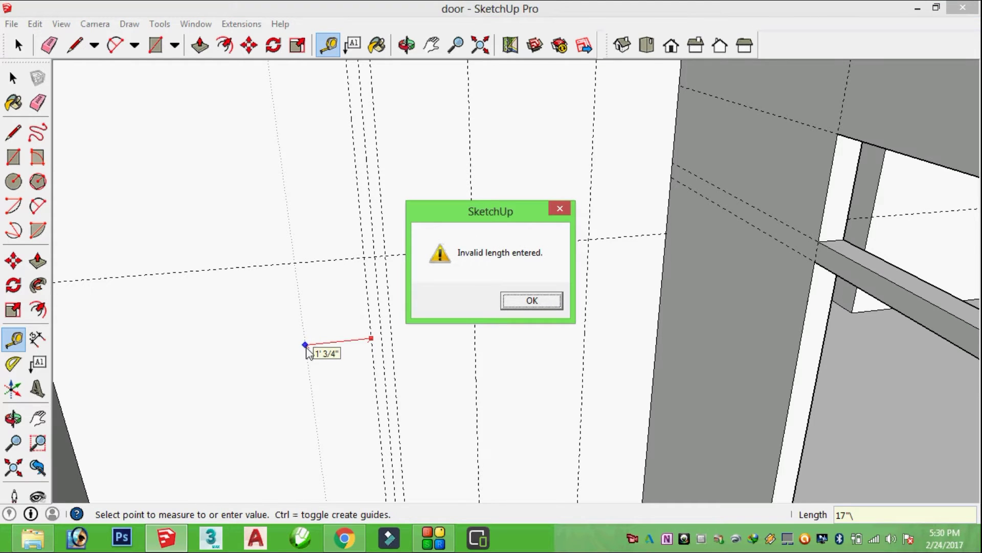
key("Return")
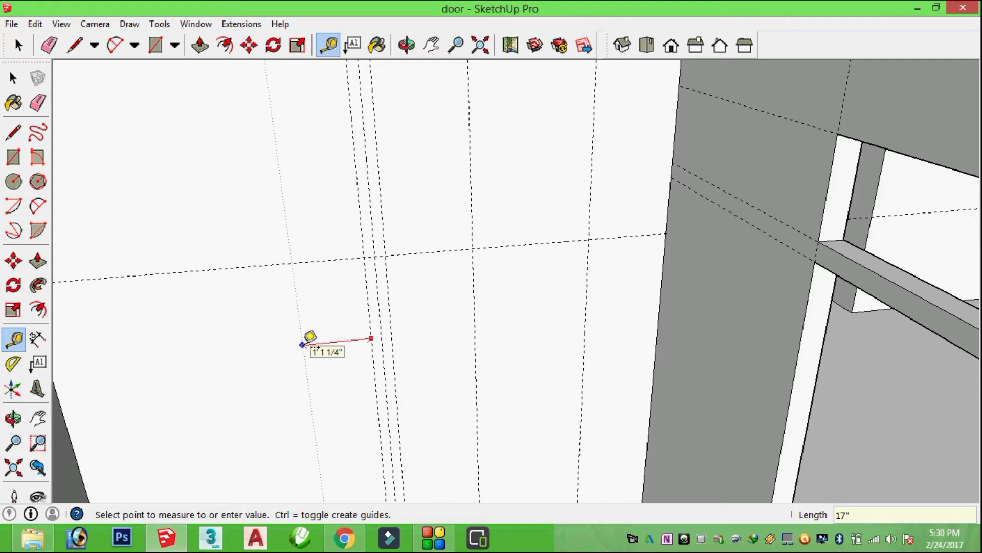
left_click(302, 344)
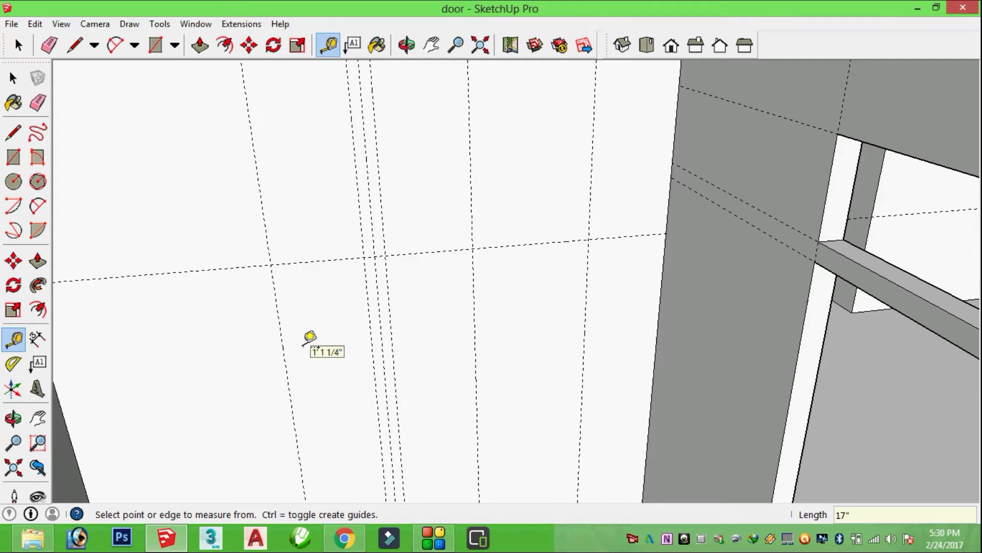
left_click(70, 439)
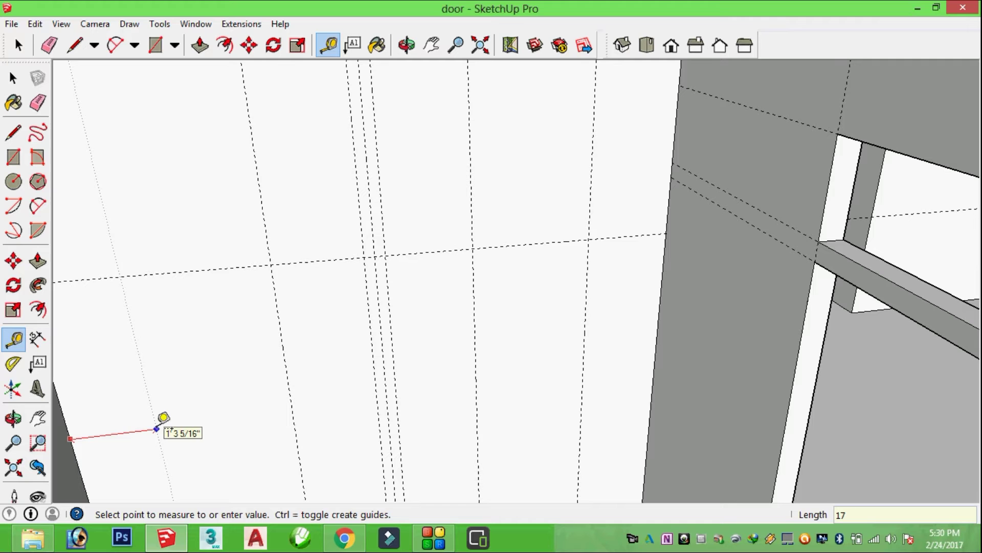
left_click(158, 428)
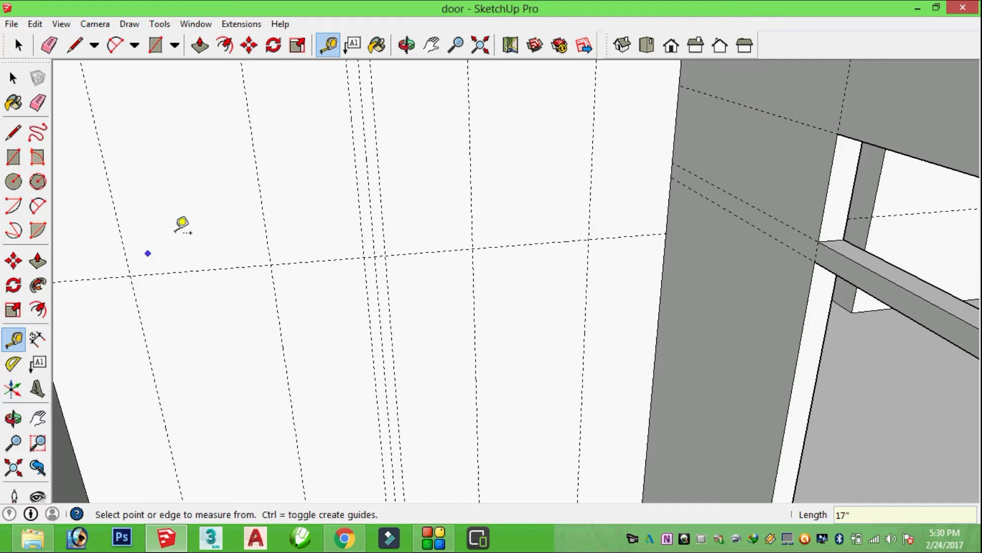
scroll(373, 221, "down", 2)
Step: Orbit to the small rooms and erase the stray dashed guides on the upper walls
left_click(407, 45)
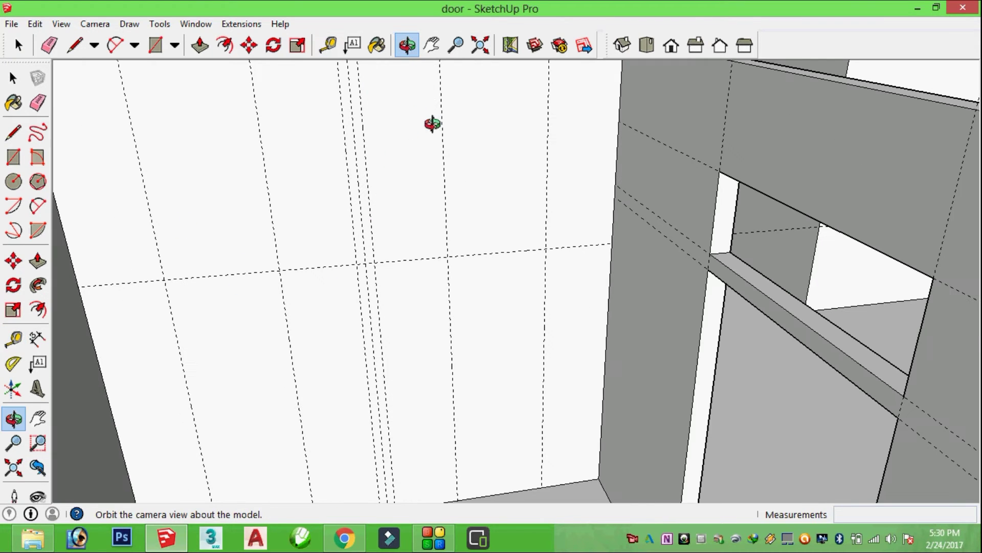
left_click_drag(432, 123, 439, 186)
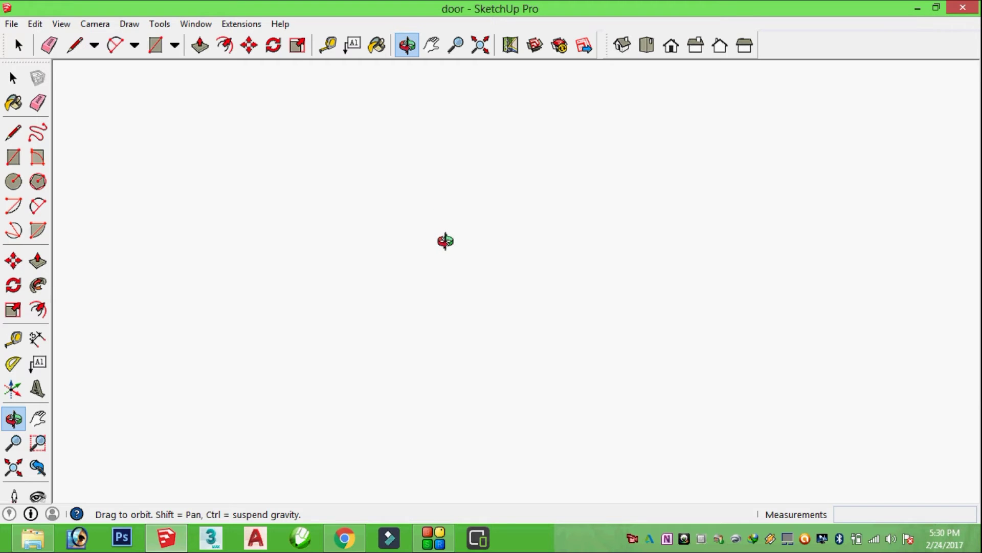
left_click_drag(446, 241, 459, 309)
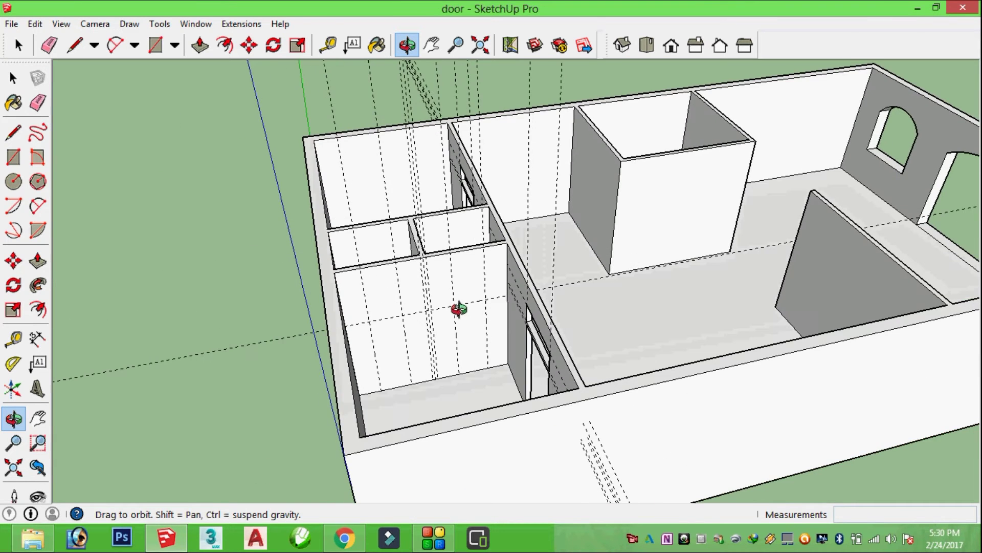
scroll(459, 309, "up", 2)
scroll(368, 312, "up", 2)
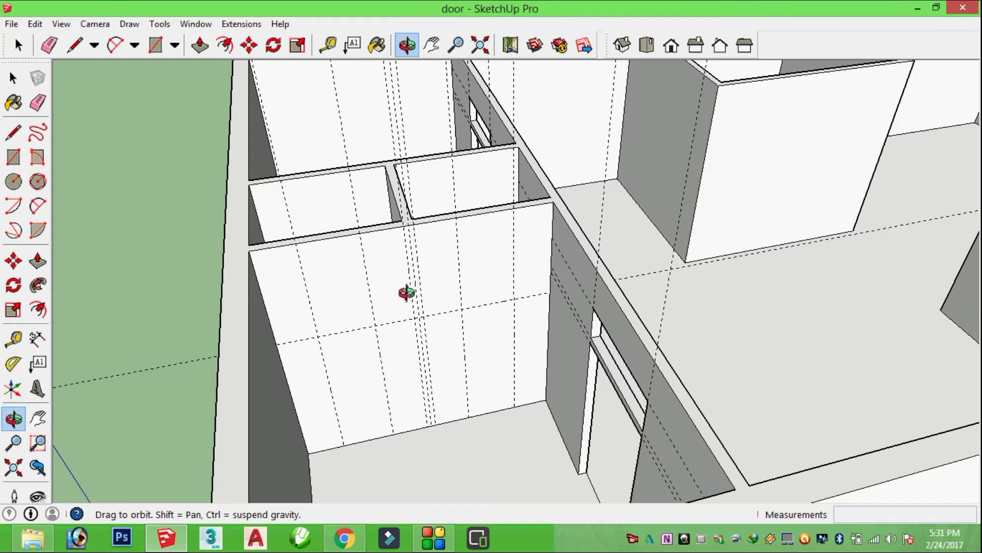
left_click_drag(499, 279, 476, 281)
key("e")
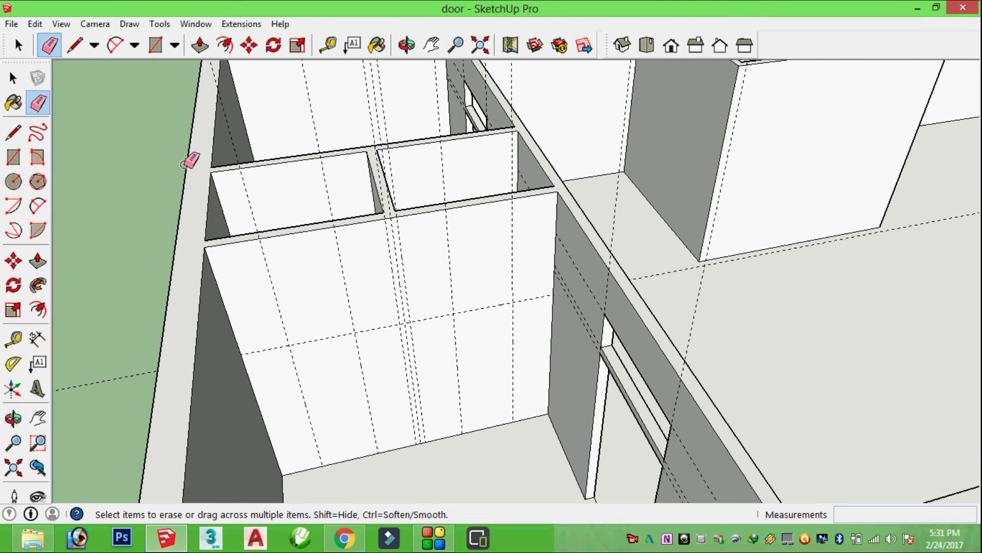
left_click_drag(233, 157, 463, 317)
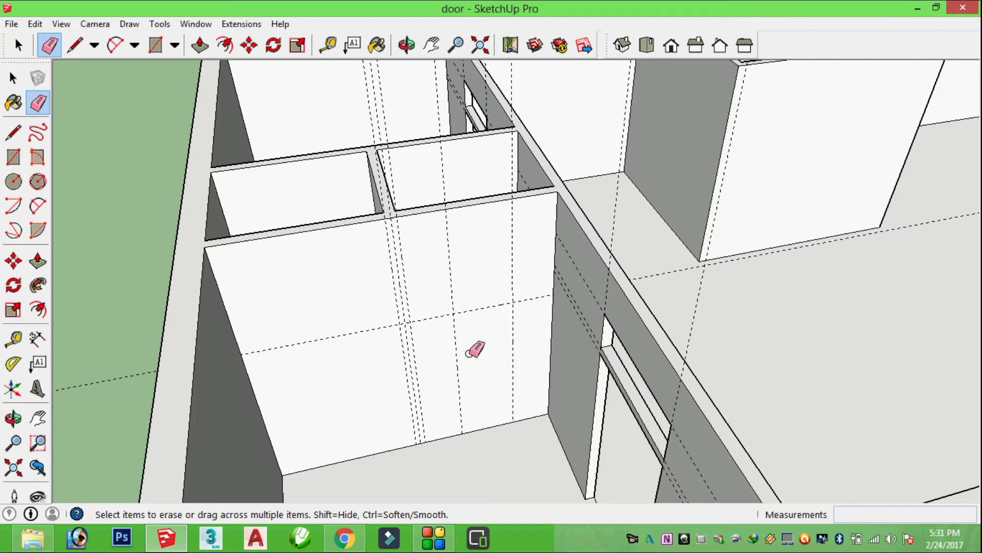
scroll(494, 338, "up", 3)
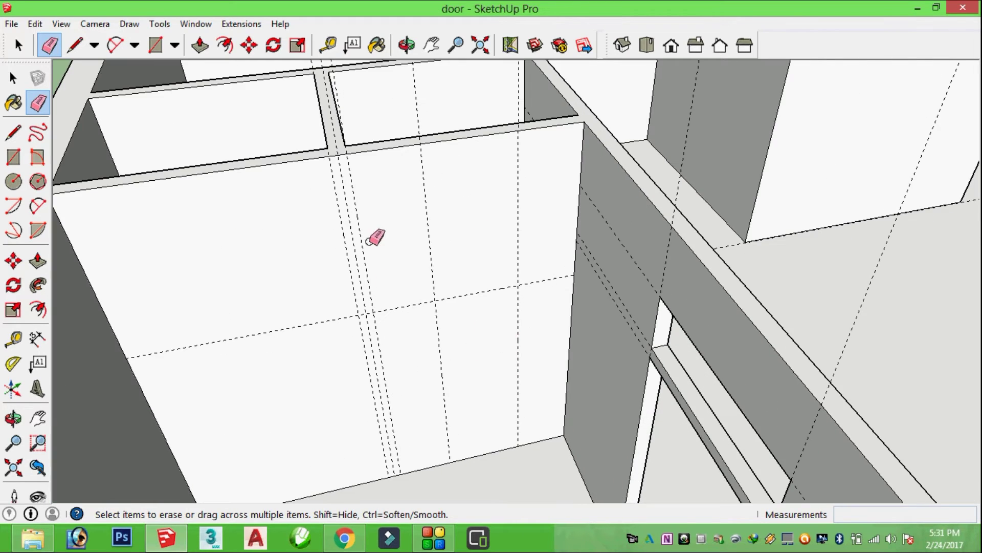
Step: Draw the doorway rectangle from the guide intersection to the wall's bottom edge
left_click(155, 45)
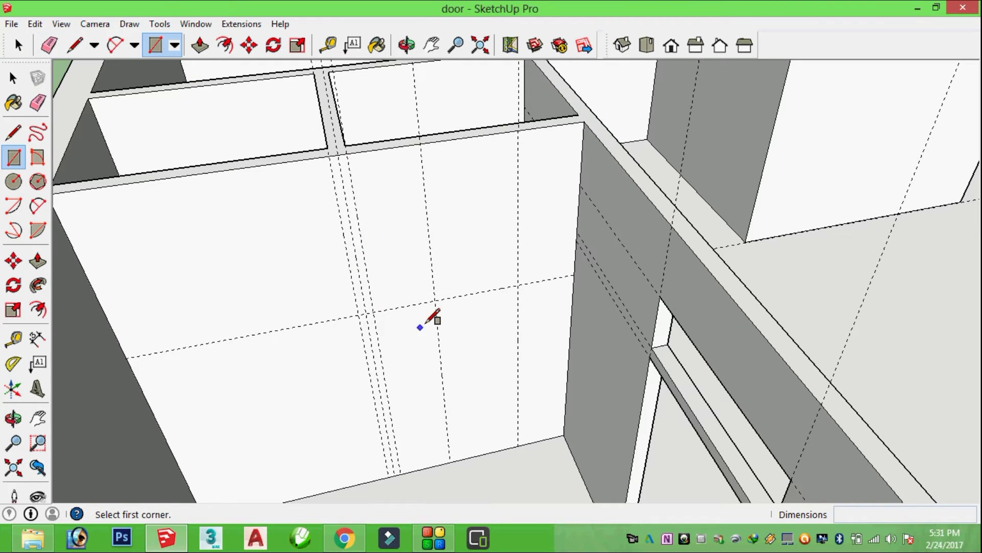
left_click(434, 300)
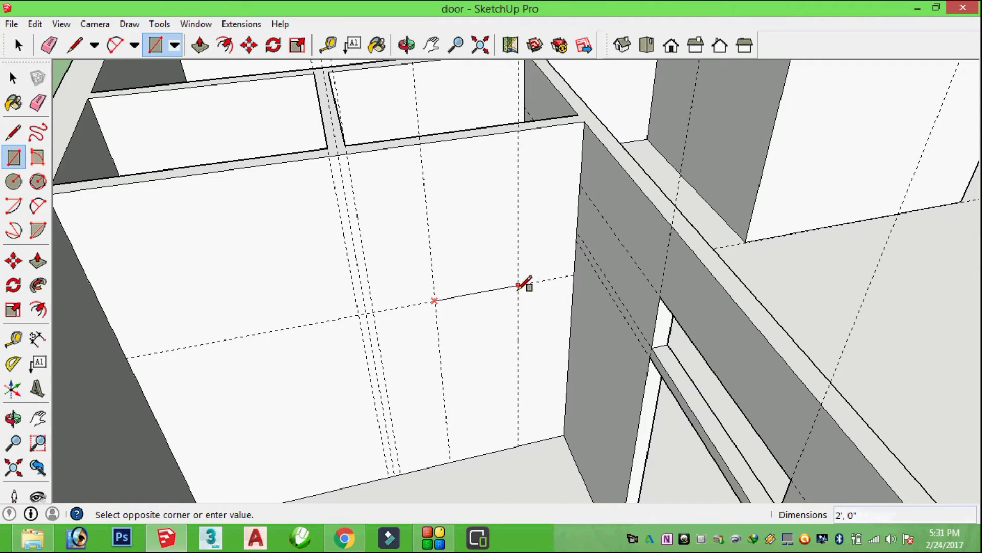
left_click(518, 444)
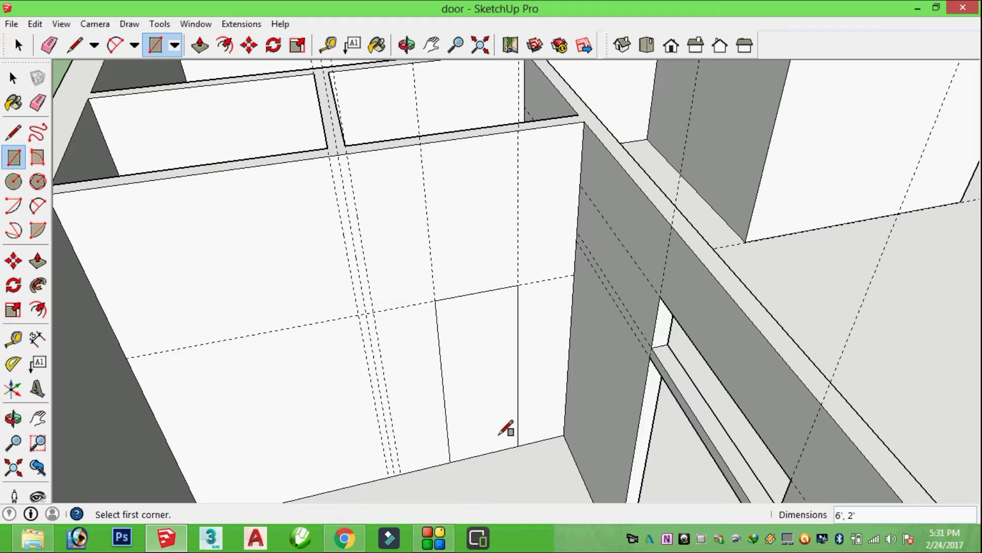
left_click(406, 45)
mouse_move(238, 231)
left_mouse_down()
mouse_move(456, 357)
mouse_move(441, 394)
mouse_move(240, 151)
left_mouse_up()
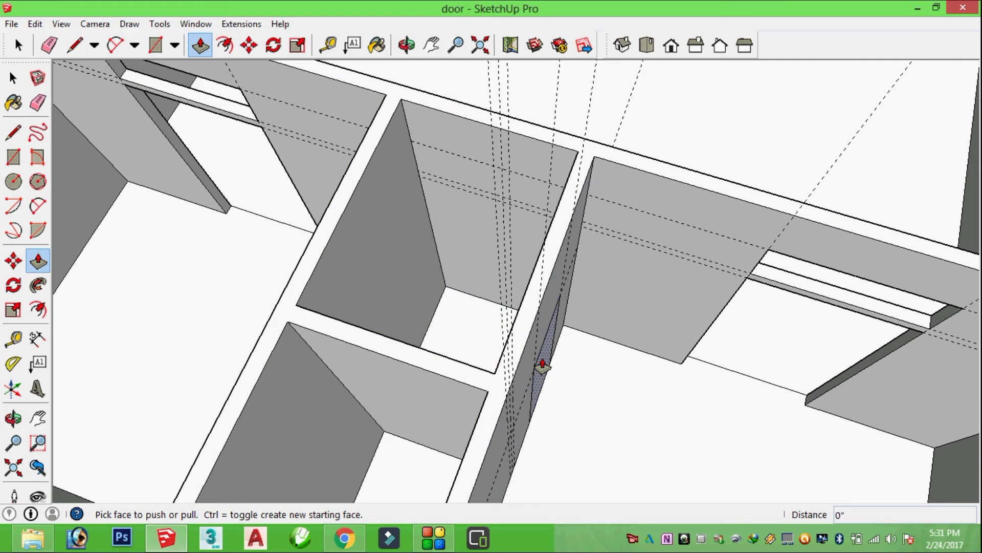
Step: Push the doorway rectangle 4" through the partition wall into the small room
left_click(540, 359)
left_click(522, 312)
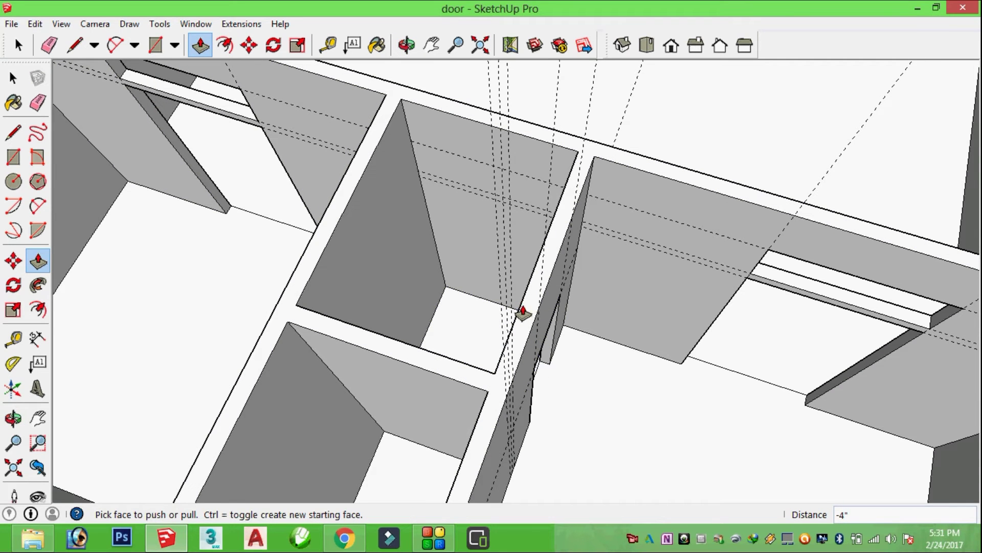
left_click(406, 45)
mouse_move(434, 345)
left_mouse_down()
mouse_move(550, 277)
mouse_move(327, 266)
mouse_move(402, 253)
mouse_move(467, 312)
mouse_move(486, 373)
mouse_move(623, 408)
mouse_move(408, 394)
mouse_move(510, 478)
mouse_move(363, 313)
mouse_move(430, 256)
mouse_move(455, 336)
mouse_move(441, 340)
mouse_move(551, 401)
mouse_move(463, 410)
mouse_move(555, 422)
mouse_move(408, 404)
mouse_move(544, 379)
mouse_move(609, 404)
mouse_move(691, 407)
mouse_move(712, 334)
left_mouse_up()
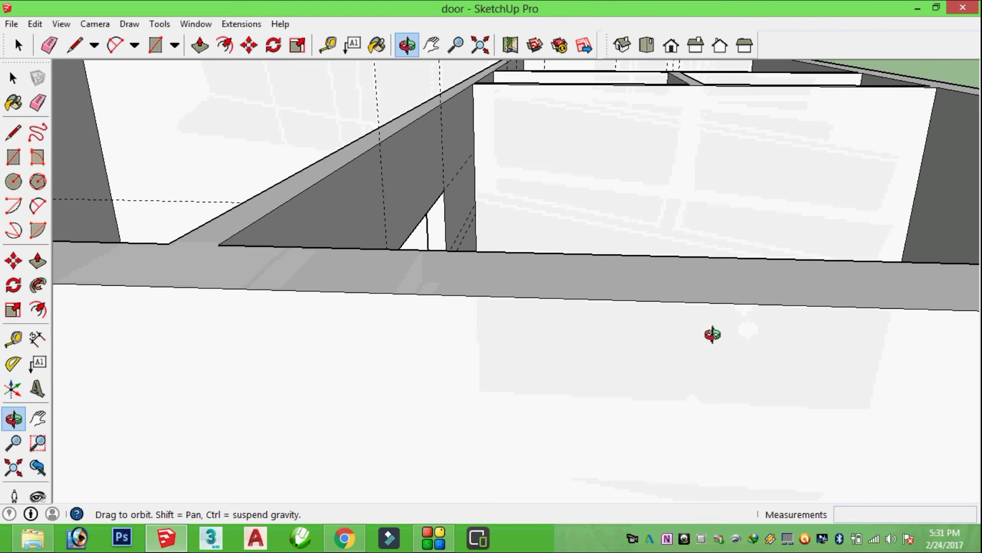
Step: Place vertical guides 5' from the panel edge and 2" beside that one
mouse_move(673, 242)
left_mouse_down()
mouse_move(702, 324)
mouse_move(676, 300)
mouse_move(618, 281)
left_mouse_up()
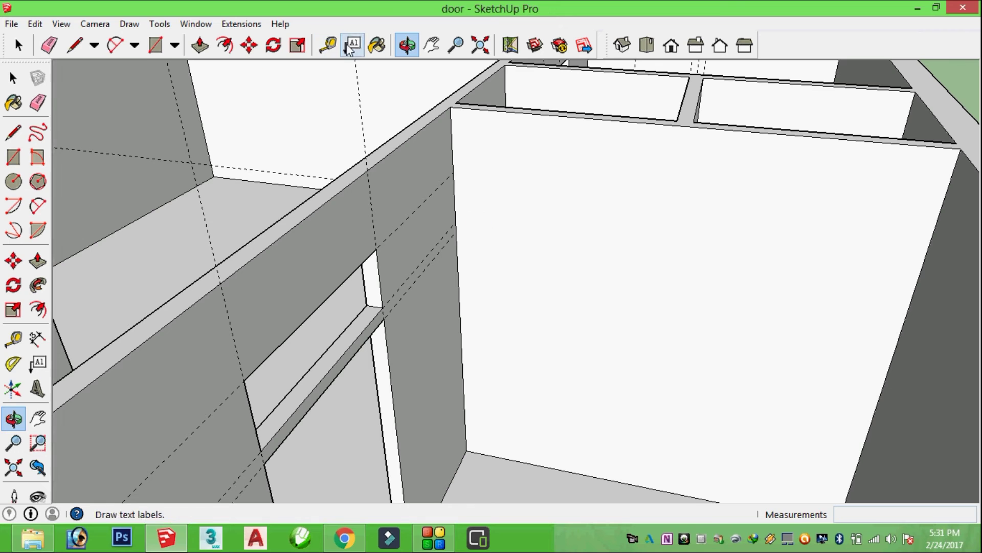
left_click(327, 45)
left_click(457, 270)
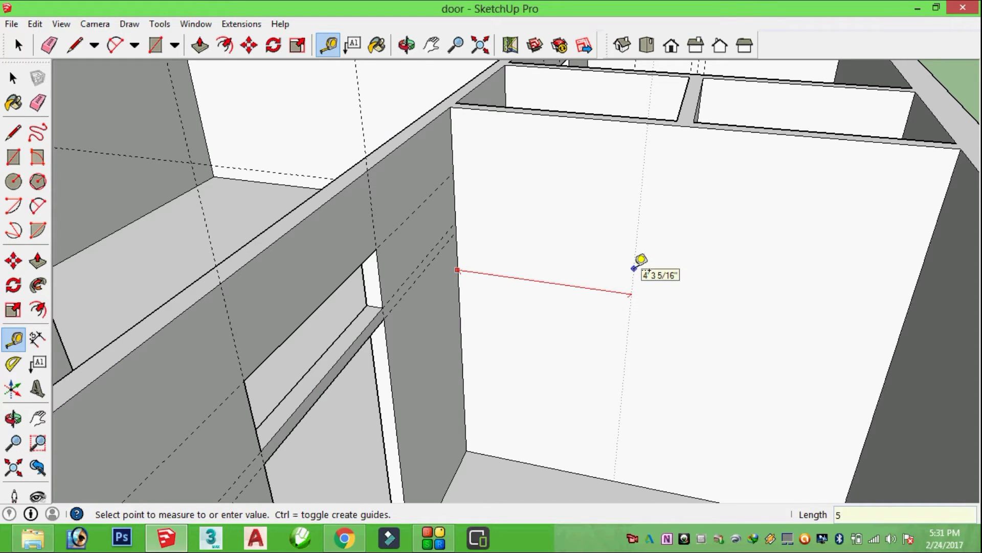
type("'")
key("Return")
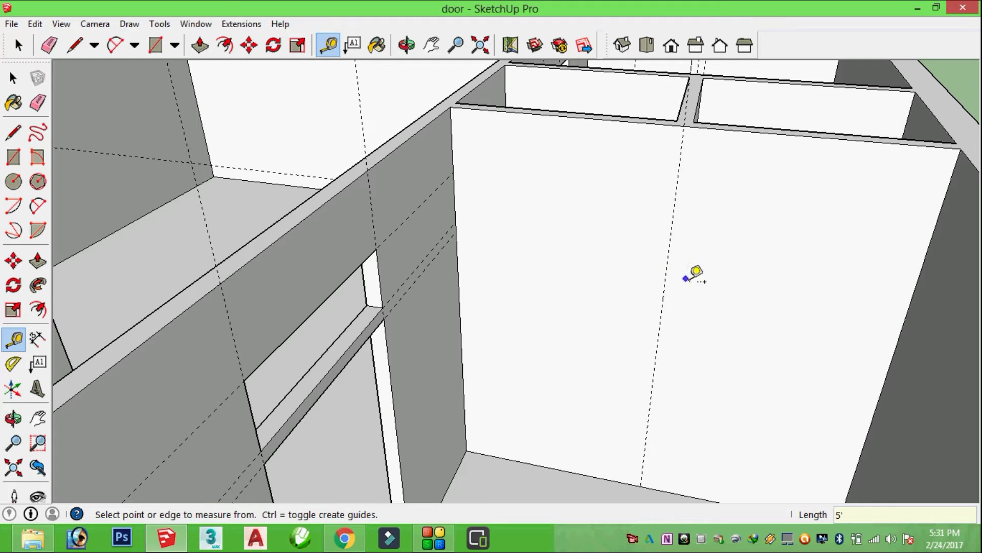
left_click(664, 278)
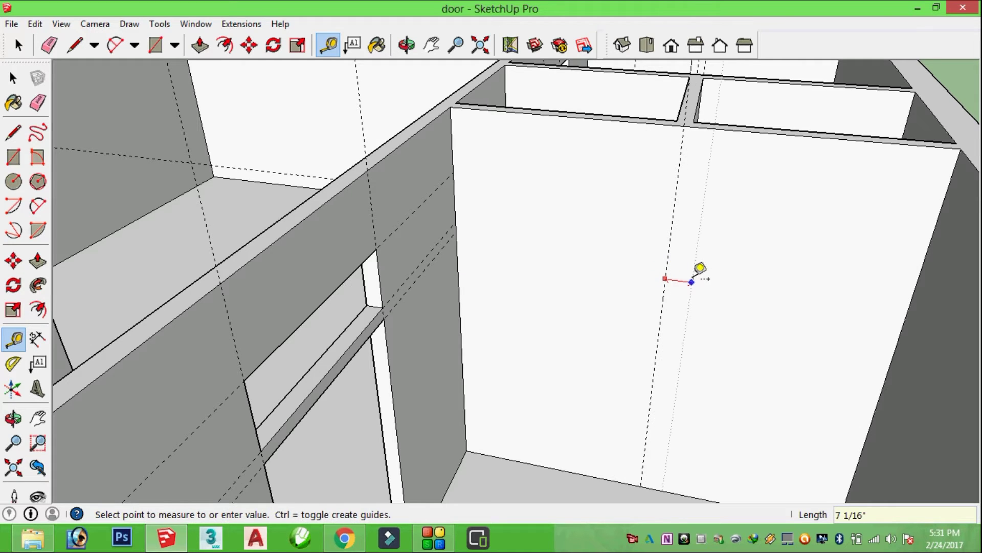
type("\"")
key("Return")
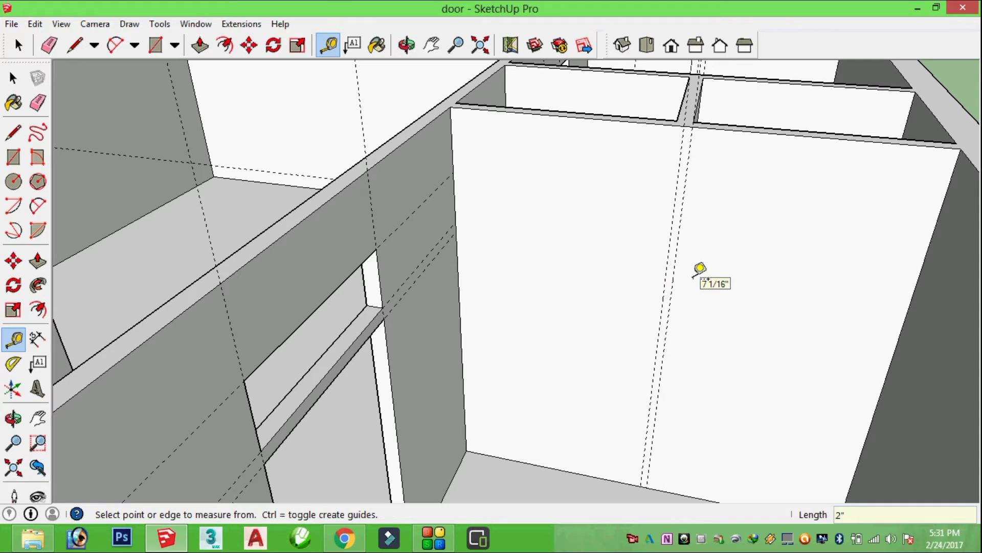
Step: Add 17" vertical guides from the newest guide and far edge, plus a horizontal guide 7' up
left_click(673, 284)
type("17")
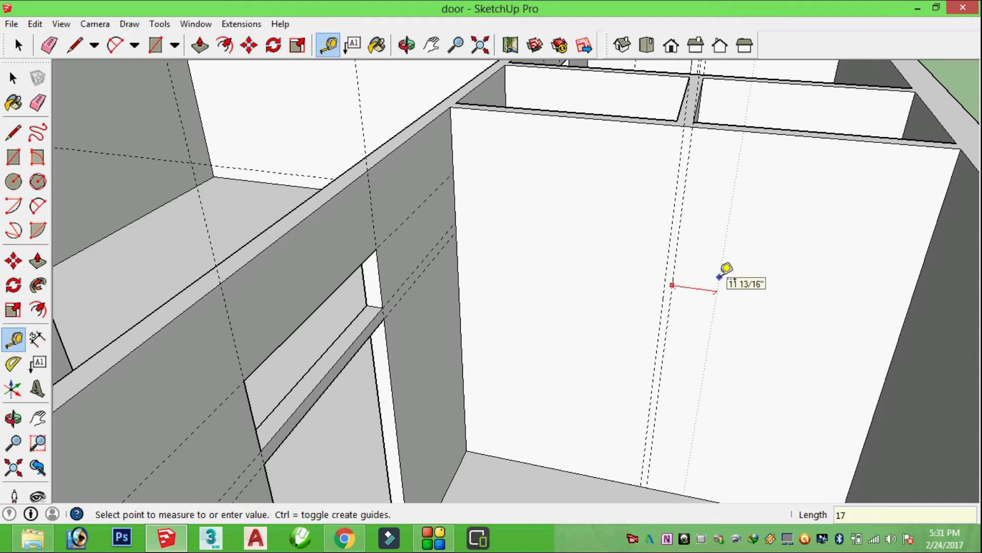
type("\"")
key("Return")
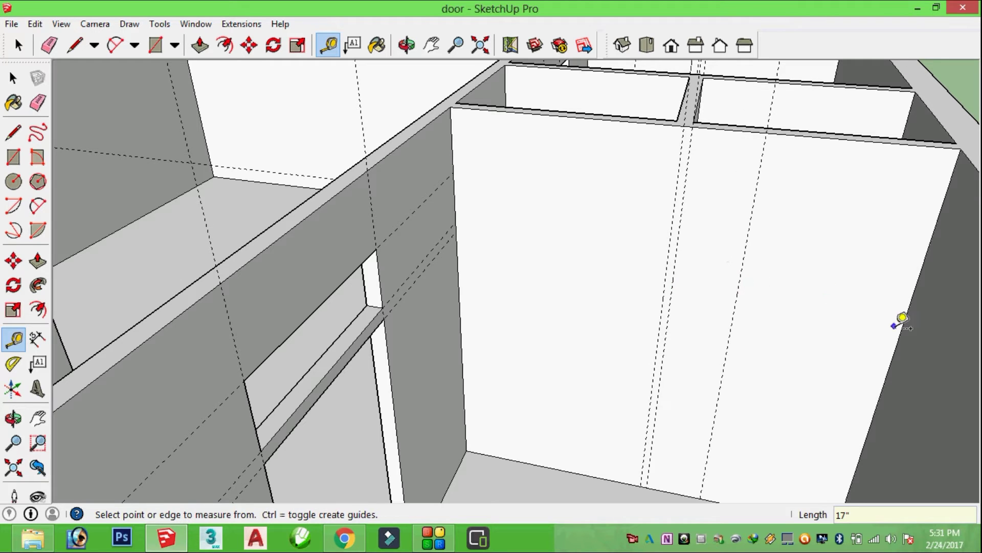
left_click(903, 325)
type("1")
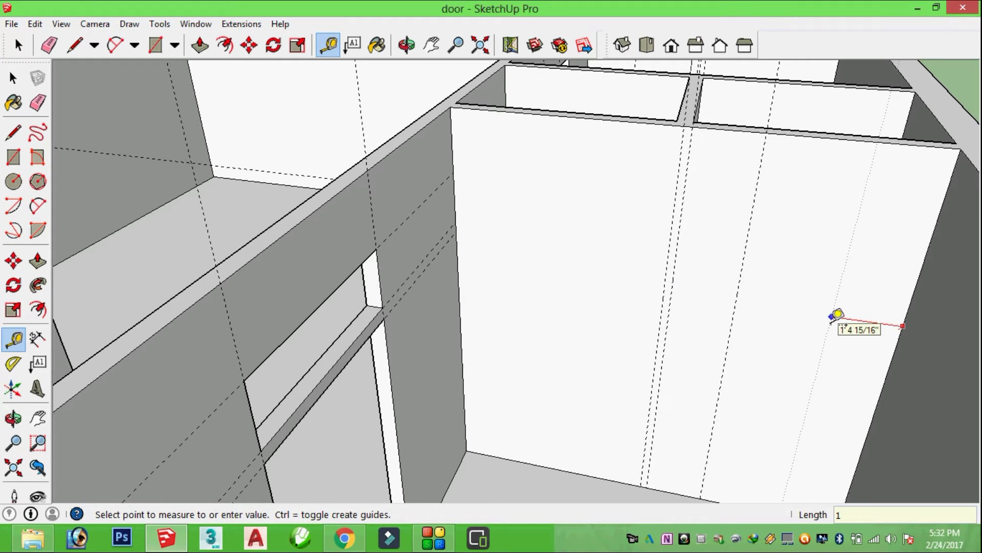
key("Return")
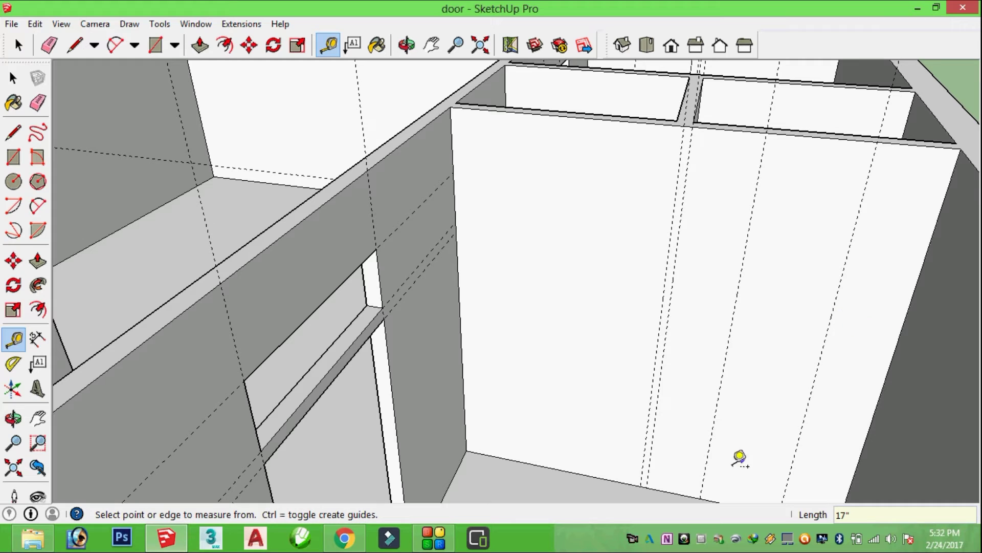
left_click(708, 499)
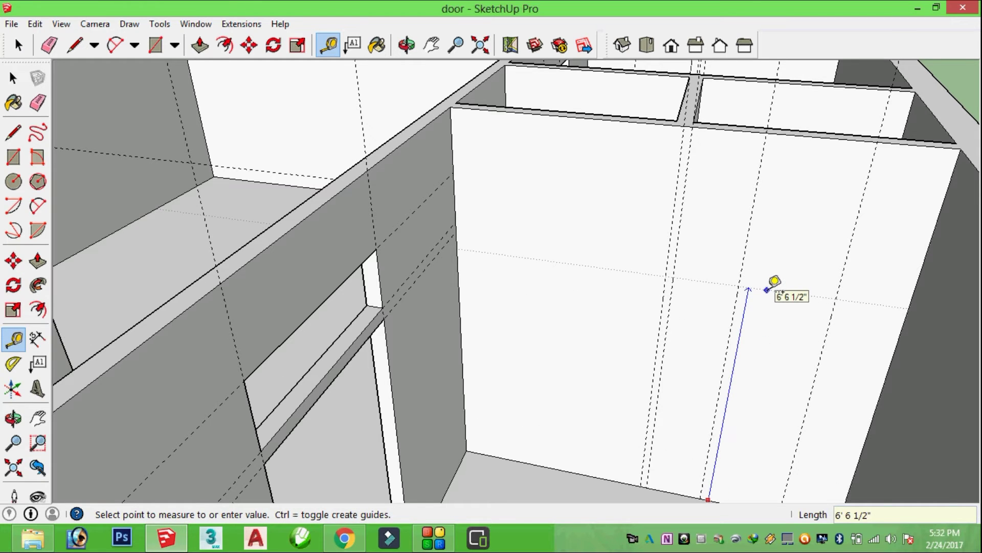
type("7'")
key("Return")
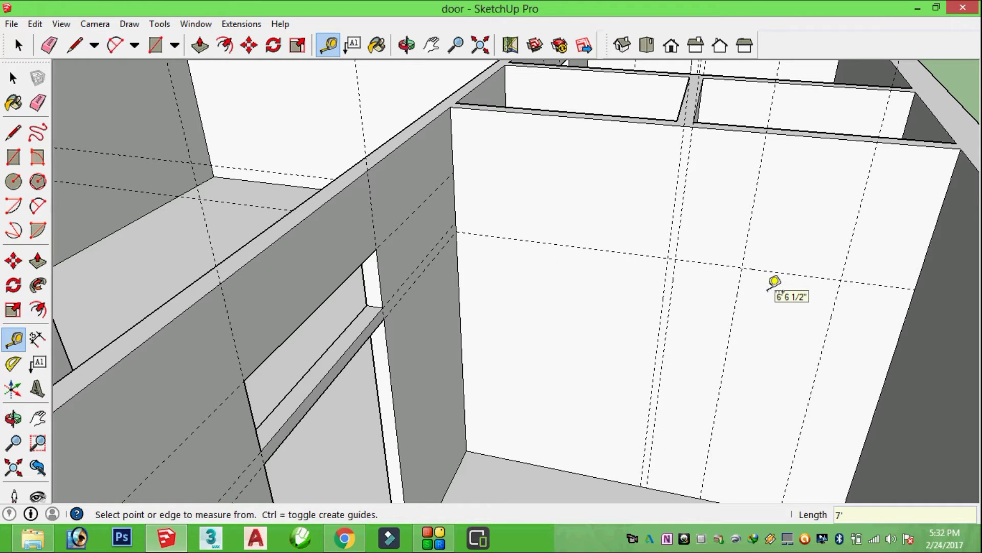
scroll(819, 422, "down", 3)
scroll(840, 435, "up", 1)
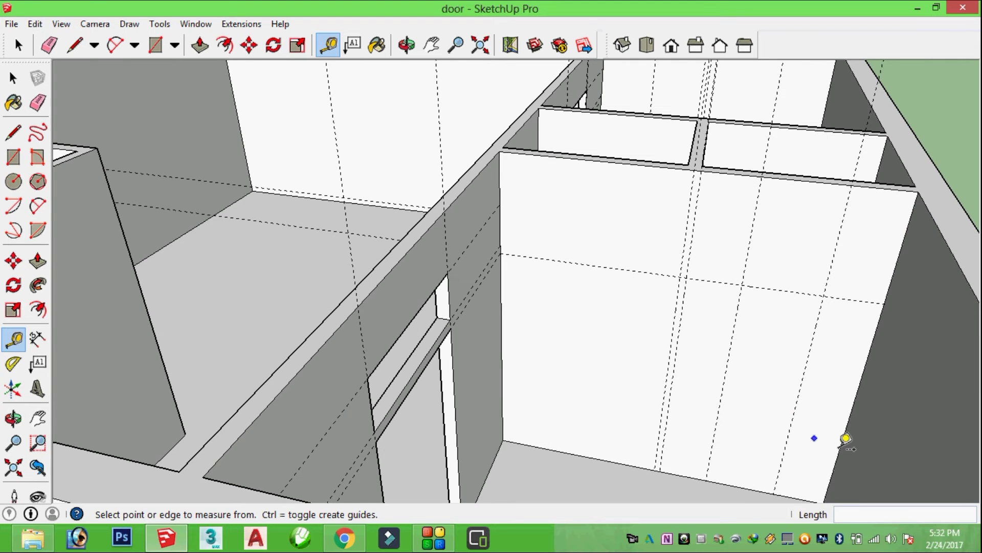
Step: Draw the 2' by 7' door rectangle between the guides down to the floor
left_click(155, 44)
left_click(742, 284)
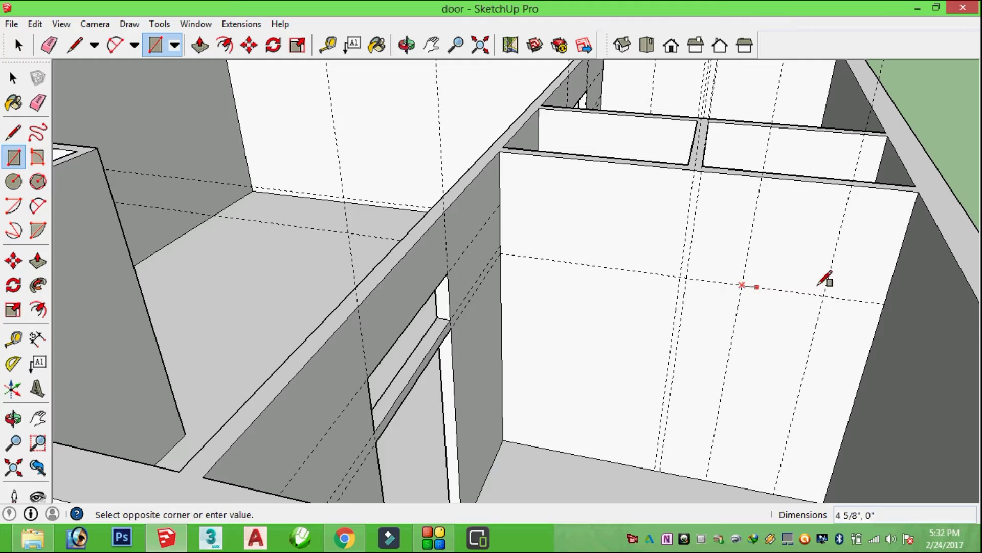
left_click(774, 492)
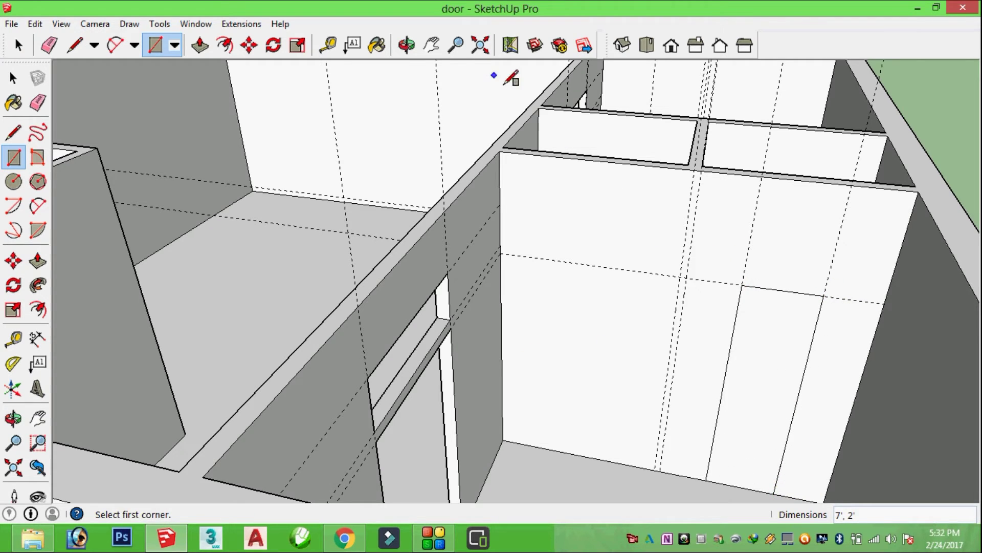
left_click(406, 45)
mouse_move(583, 215)
left_mouse_down()
mouse_move(553, 346)
mouse_move(467, 329)
left_mouse_up()
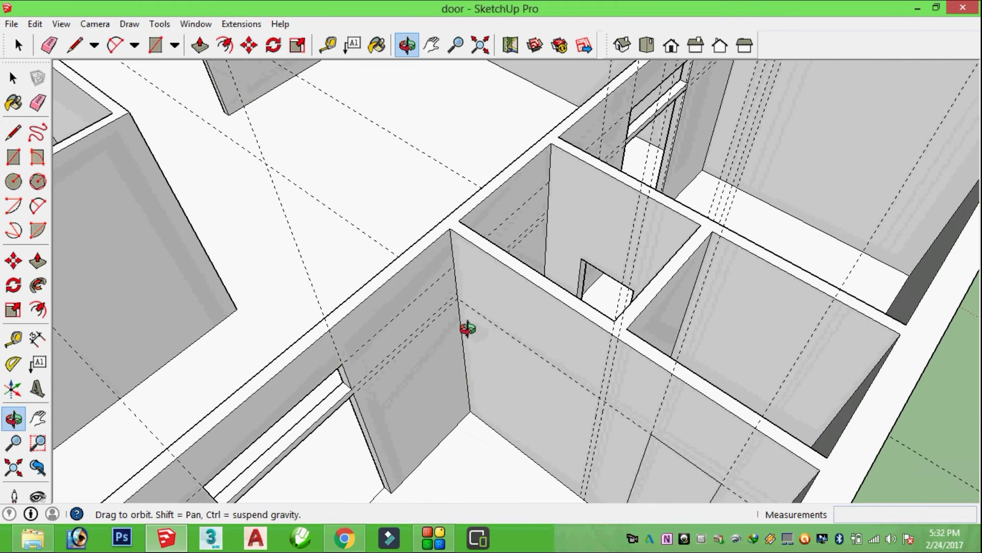
Step: Push the door rectangle through the 4" wall to cut the opening
left_click(200, 45)
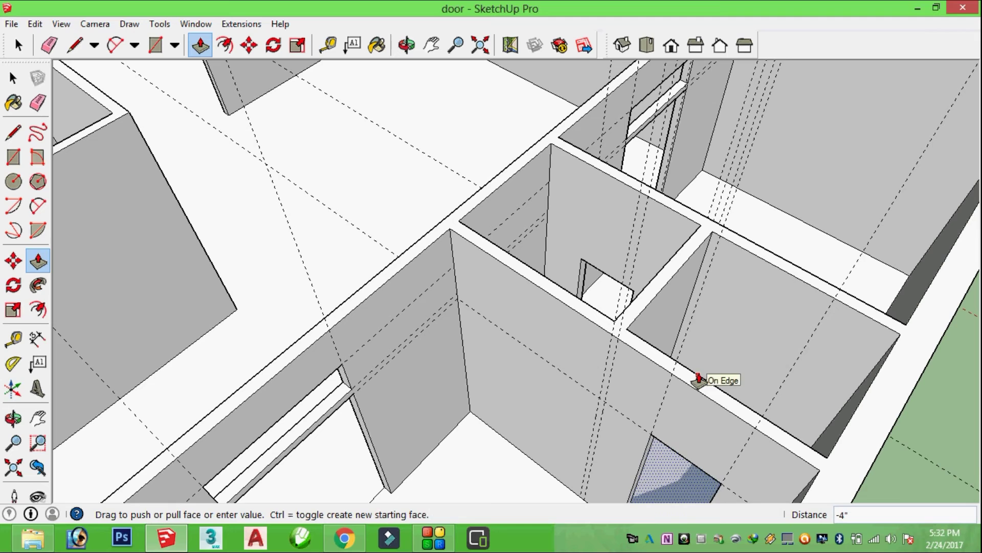
left_click_drag(663, 467, 701, 377)
left_click(406, 45)
mouse_move(351, 384)
left_mouse_down()
mouse_move(705, 185)
mouse_move(728, 345)
mouse_move(783, 275)
mouse_move(640, 281)
mouse_move(787, 243)
mouse_move(706, 223)
mouse_move(544, 219)
mouse_move(798, 419)
mouse_move(554, 312)
mouse_move(410, 285)
mouse_move(370, 229)
mouse_move(370, 158)
mouse_move(434, 262)
mouse_move(625, 333)
mouse_move(766, 325)
mouse_move(846, 296)
mouse_move(808, 249)
mouse_move(895, 281)
mouse_move(750, 241)
mouse_move(845, 300)
mouse_move(824, 204)
mouse_move(731, 266)
mouse_move(561, 278)
mouse_move(438, 242)
mouse_move(707, 331)
mouse_move(559, 340)
mouse_move(430, 307)
mouse_move(456, 262)
mouse_move(522, 195)
mouse_move(475, 269)
mouse_move(537, 297)
mouse_move(771, 235)
mouse_move(502, 274)
mouse_move(838, 366)
mouse_move(840, 250)
mouse_move(855, 251)
mouse_move(893, 298)
mouse_move(886, 315)
left_mouse_up()
Step: Measure the panel width and place guides just inside each edge, 4" inside the right
left_click(431, 45)
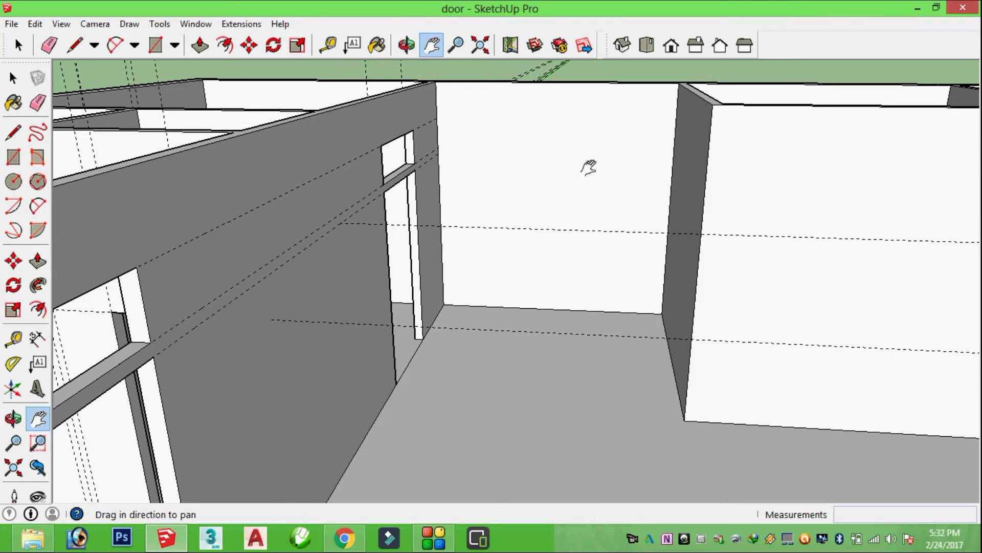
left_click_drag(587, 164, 490, 220)
scroll(530, 279, "up", 2)
scroll(525, 286, "down", 1)
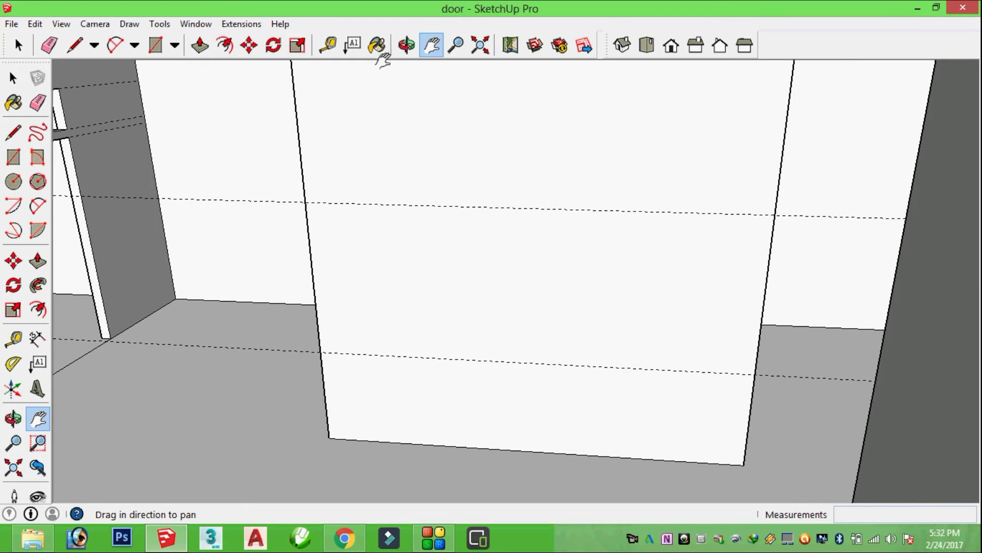
left_click(328, 45)
left_click(313, 279)
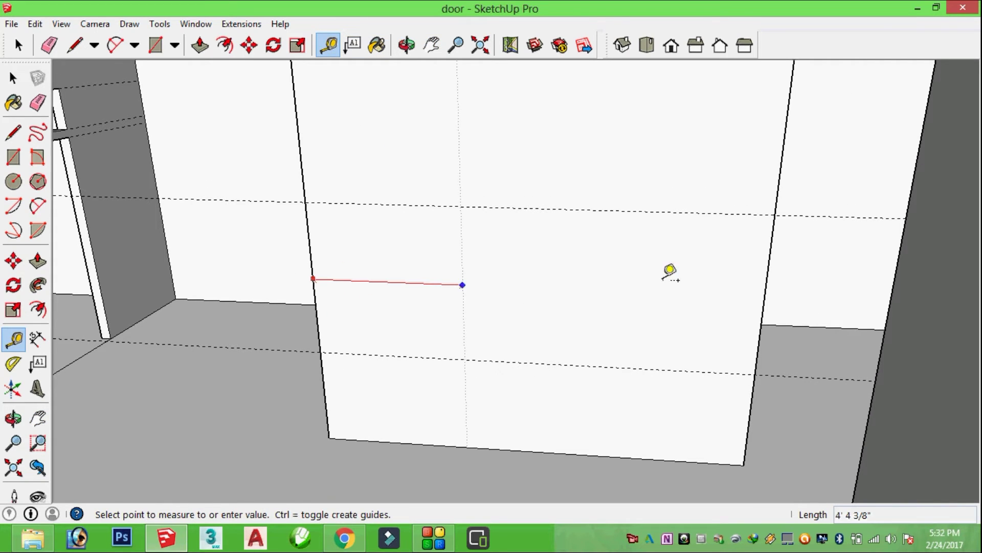
left_click(767, 274)
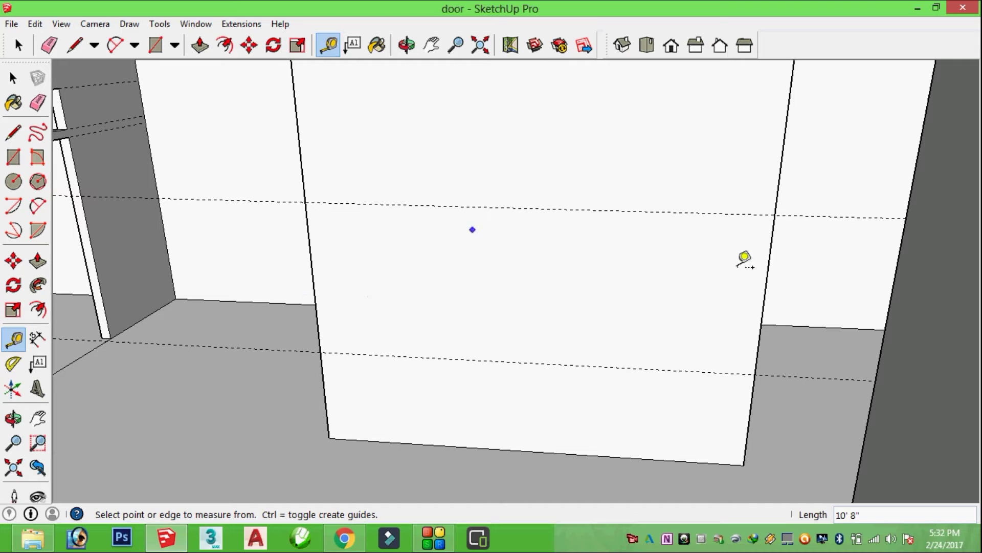
left_click(312, 275)
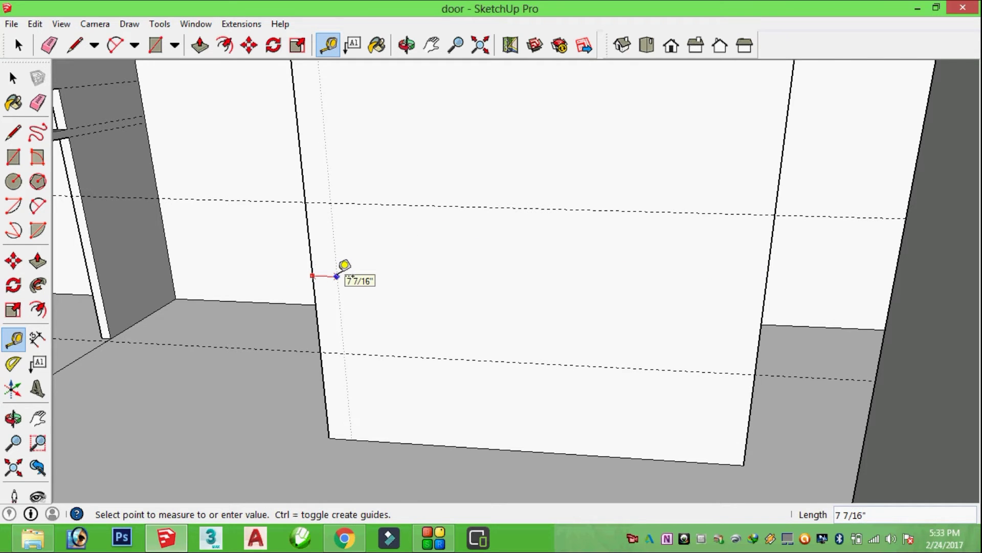
type("4")
left_click(343, 267)
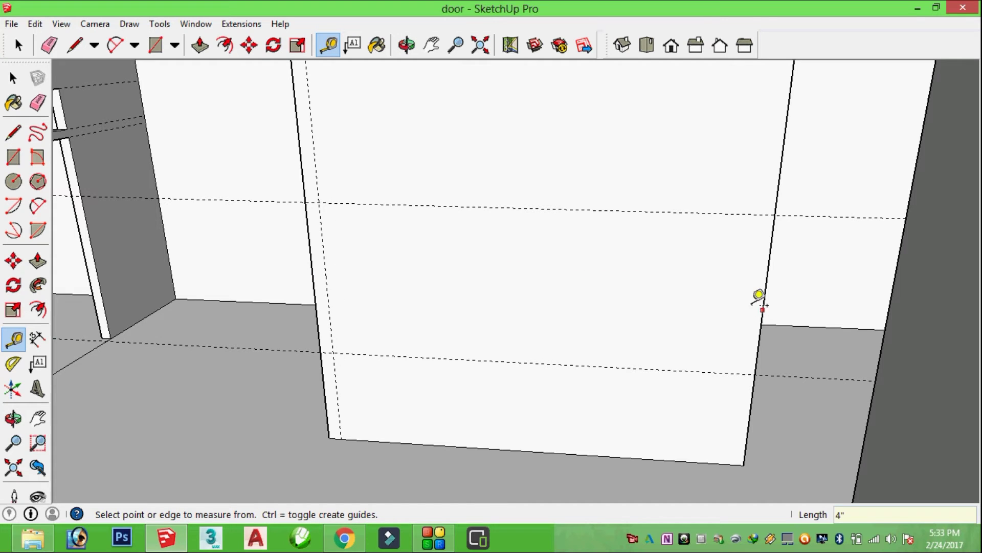
left_click(767, 275)
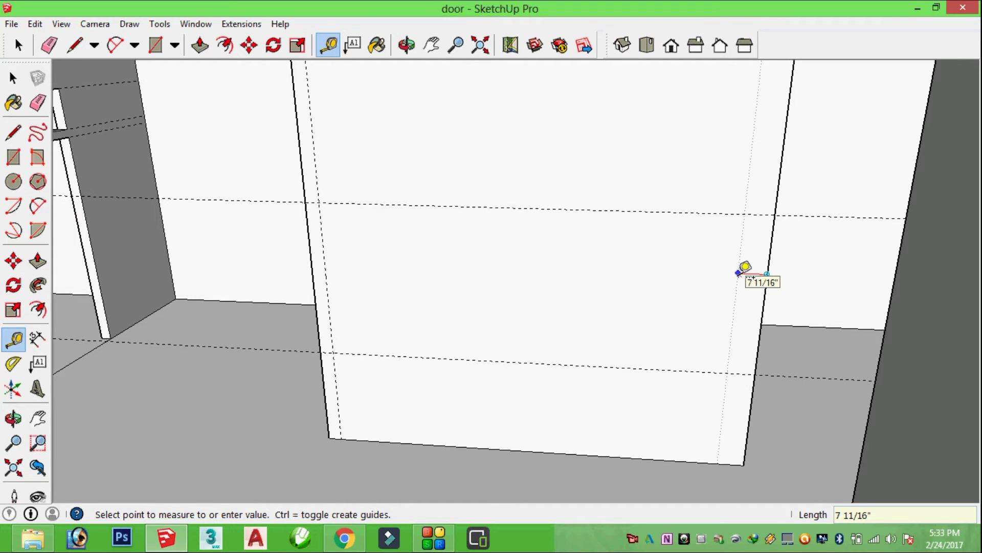
type("\"")
key("Return")
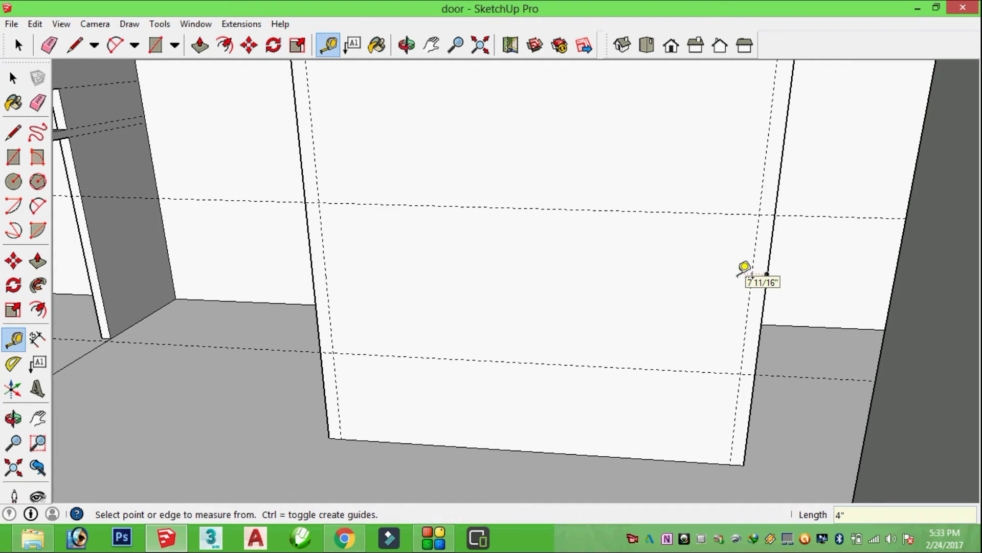
Step: Add vertical guides 3' in from both inner edge guides
left_click(326, 274)
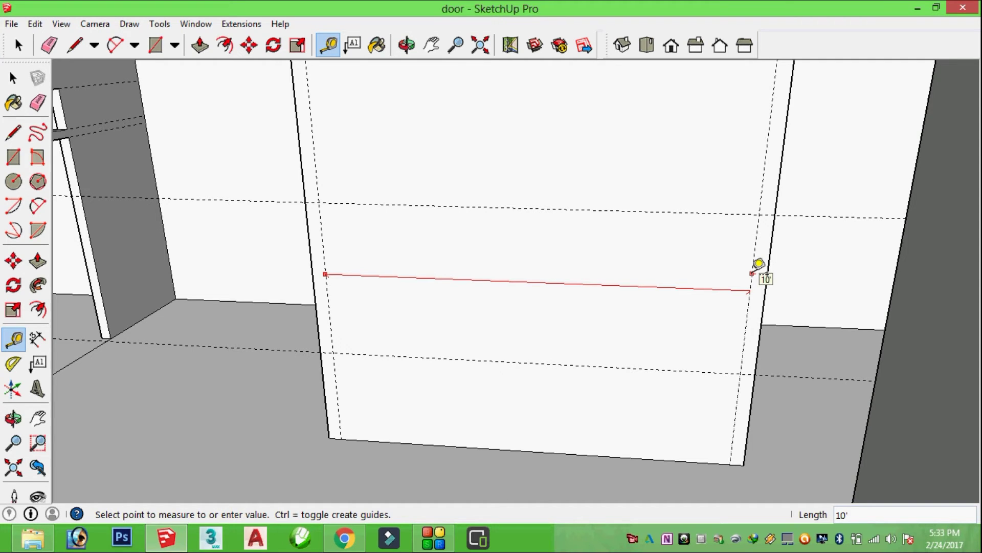
left_click(752, 274)
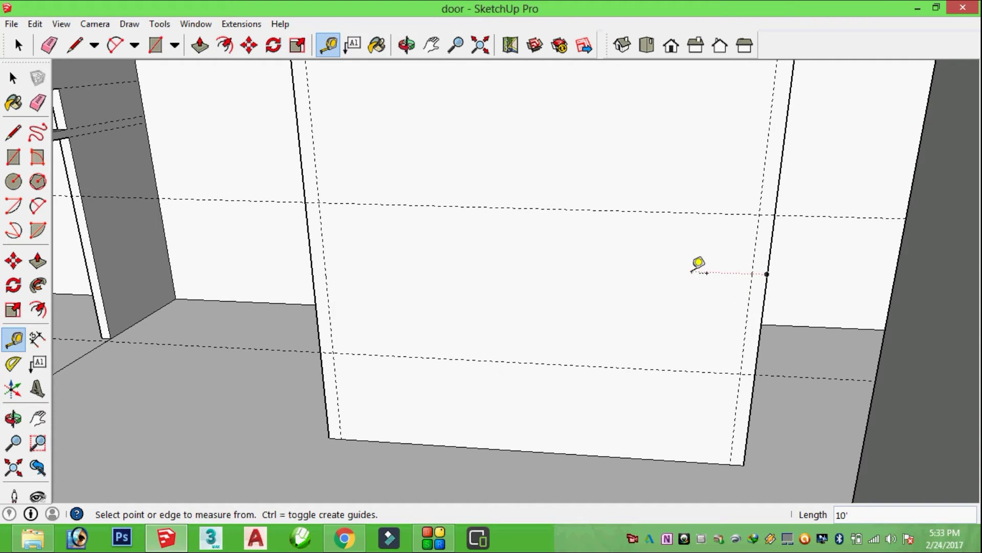
left_click(664, 271)
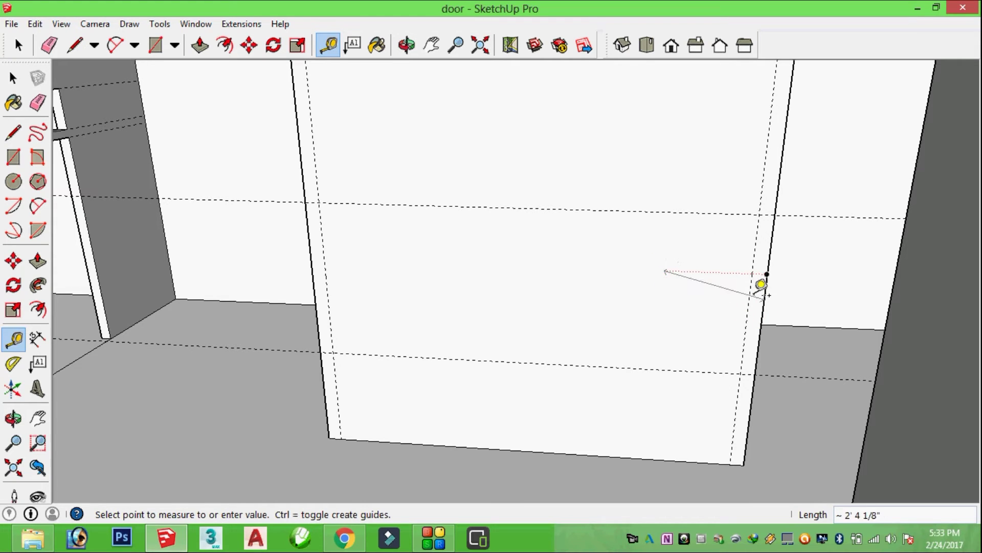
left_click(691, 294)
left_click(750, 295)
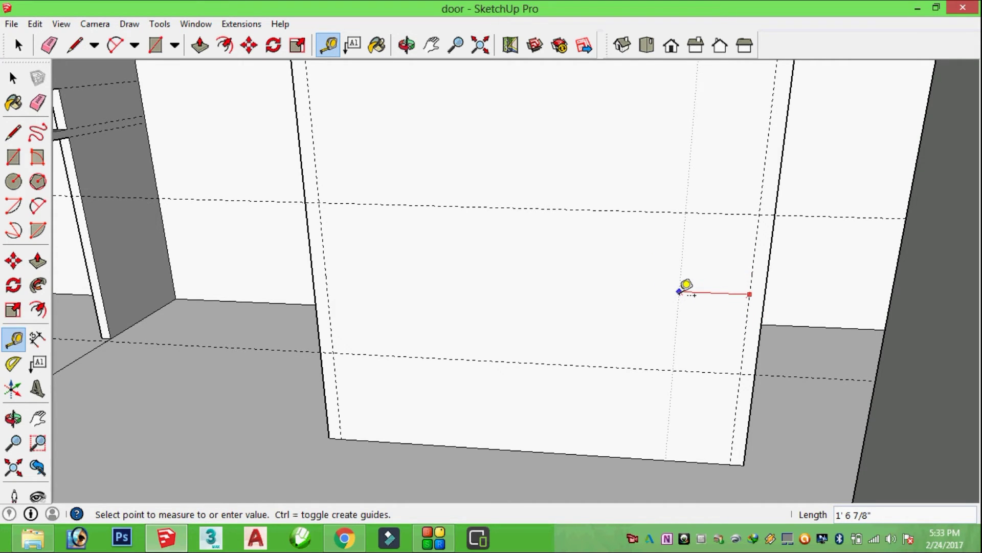
type("3'")
key("Return")
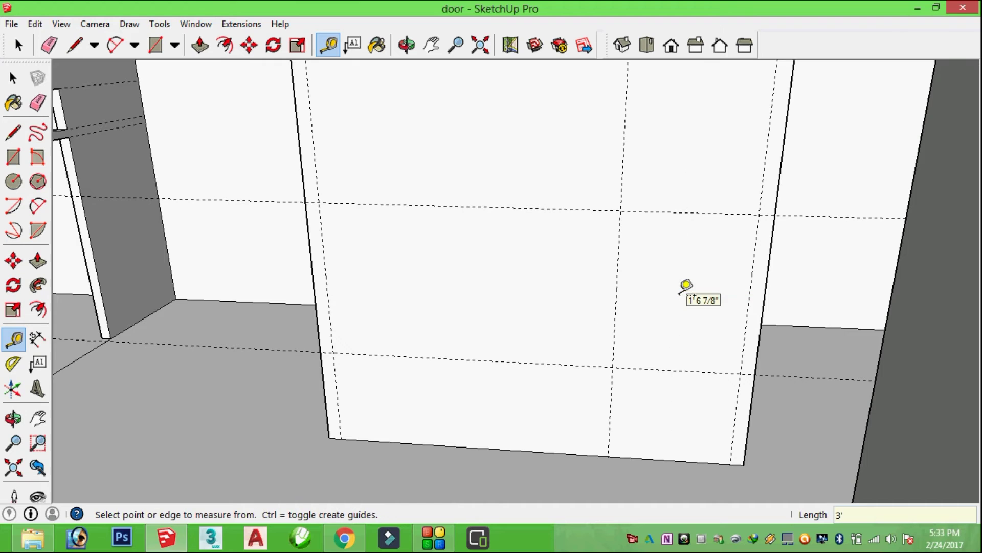
left_click(325, 277)
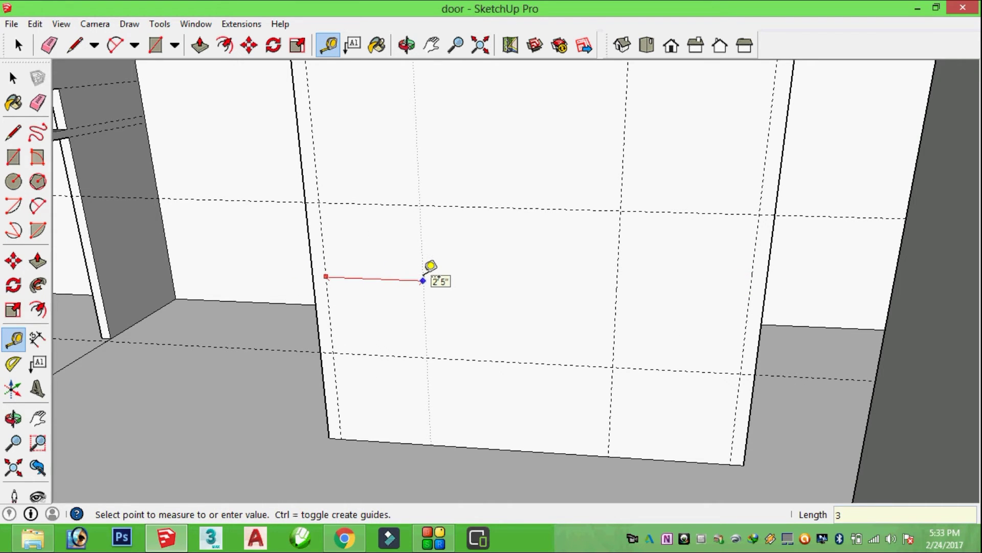
type("'")
key("Return")
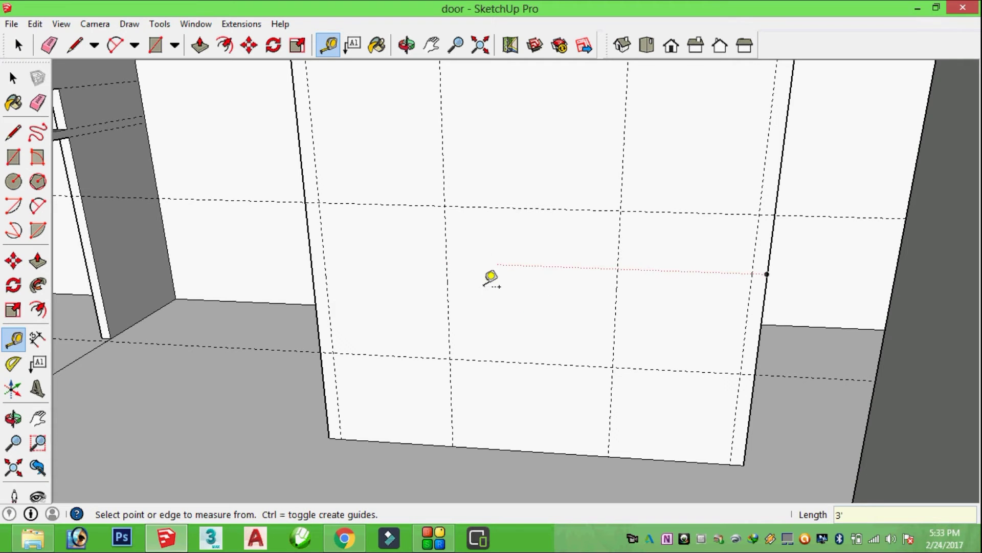
Step: Add a horizontal door-height guide 7' above the floor
left_click(529, 450)
type("7")
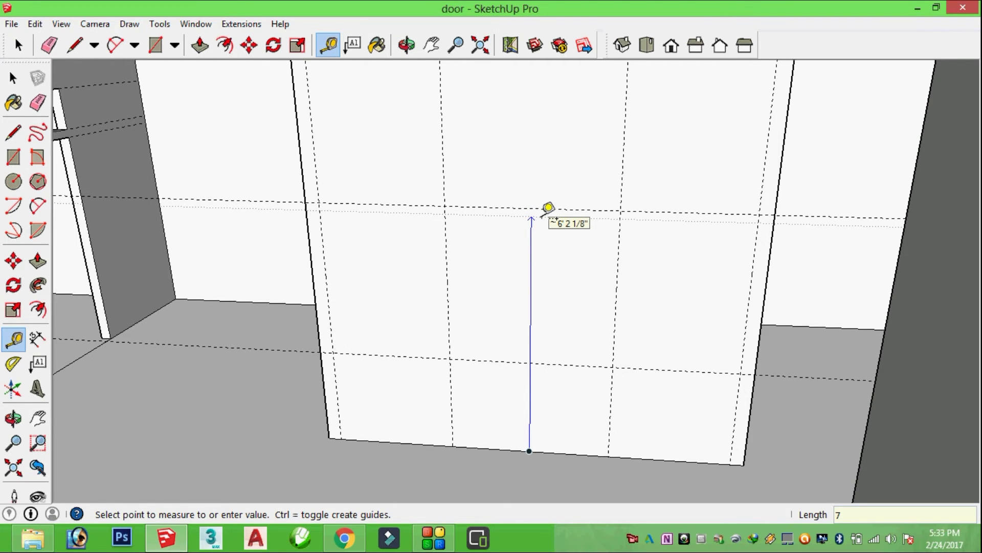
key("Return")
scroll(548, 208, "down", 2)
scroll(544, 220, "down", 2)
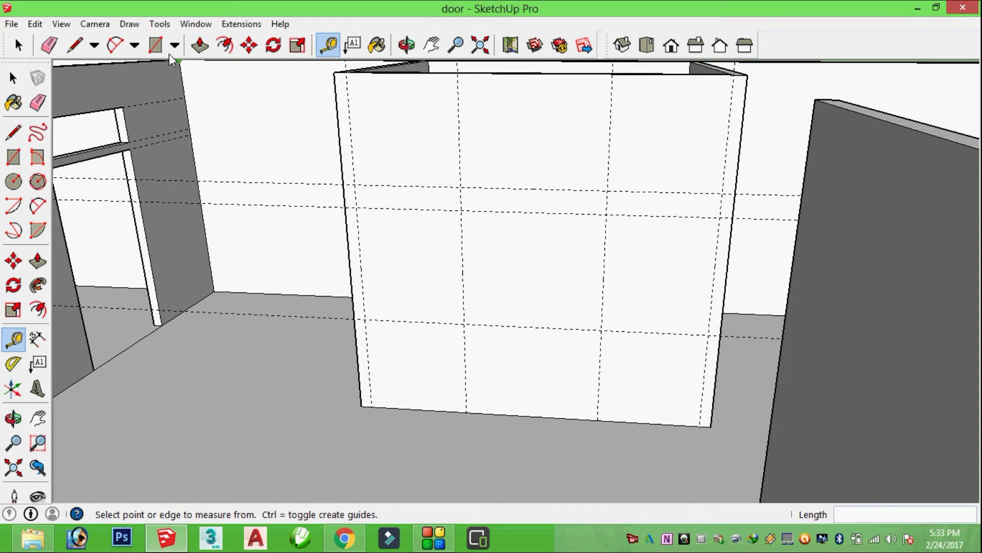
Step: Draw the 7' by 4' door outline from the guide intersection
left_click(157, 45)
left_click(460, 186)
type("7',4'")
key("Return")
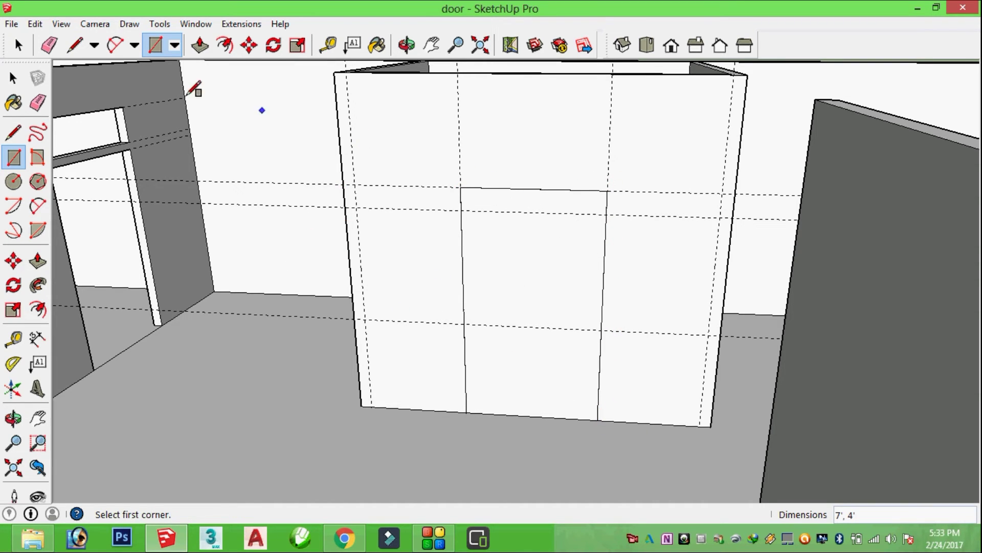
Step: Place guides 3" above the door top and 15" above that
left_click(328, 45)
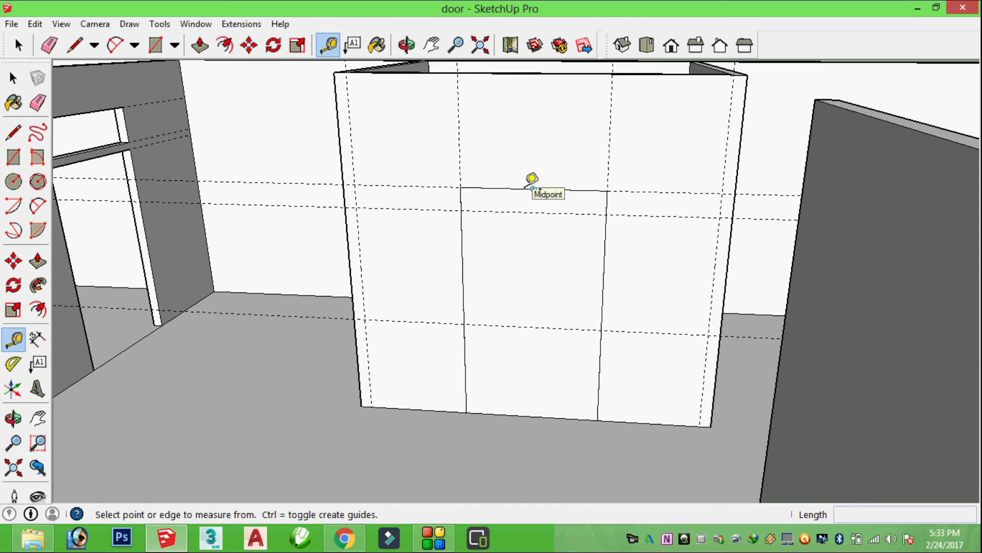
left_click(532, 188)
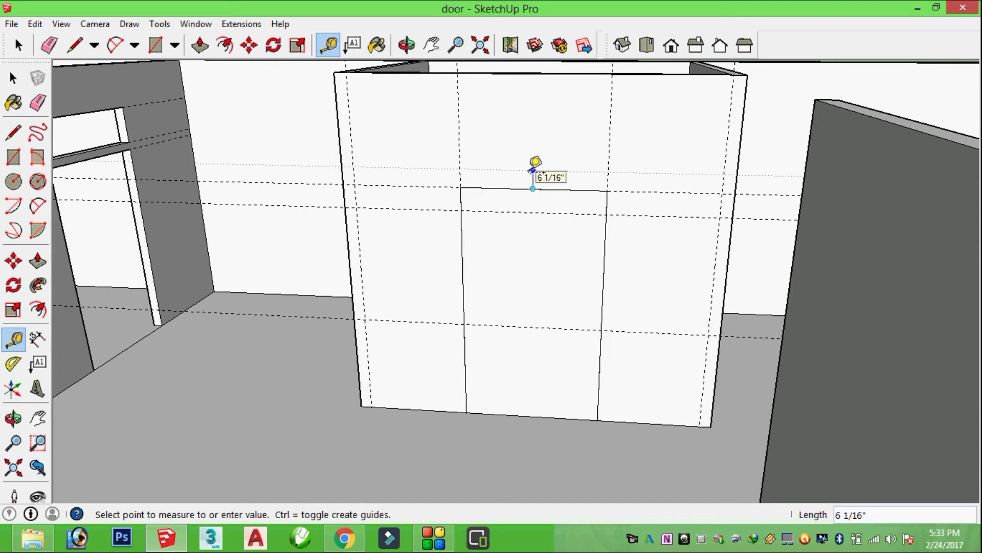
type("3")
key("Return")
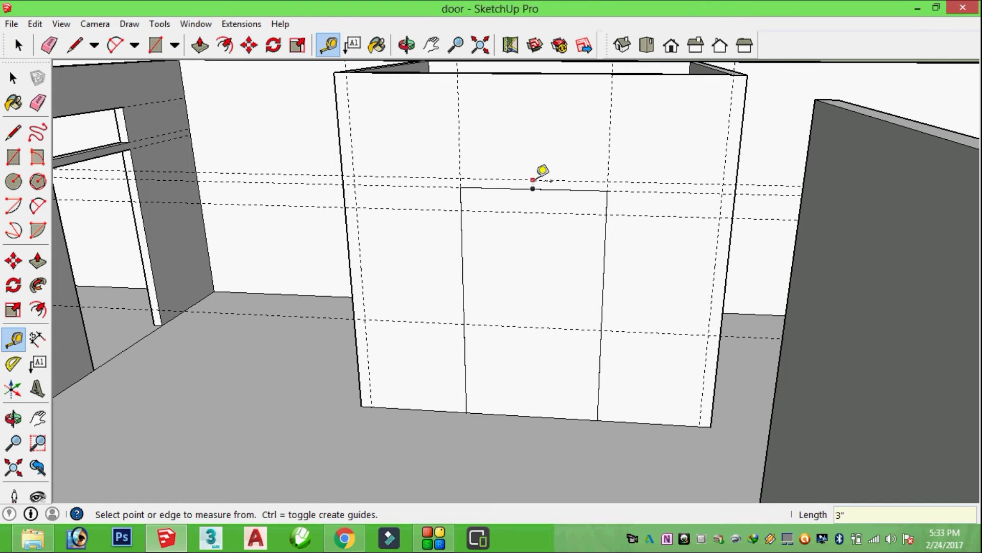
left_click(533, 179)
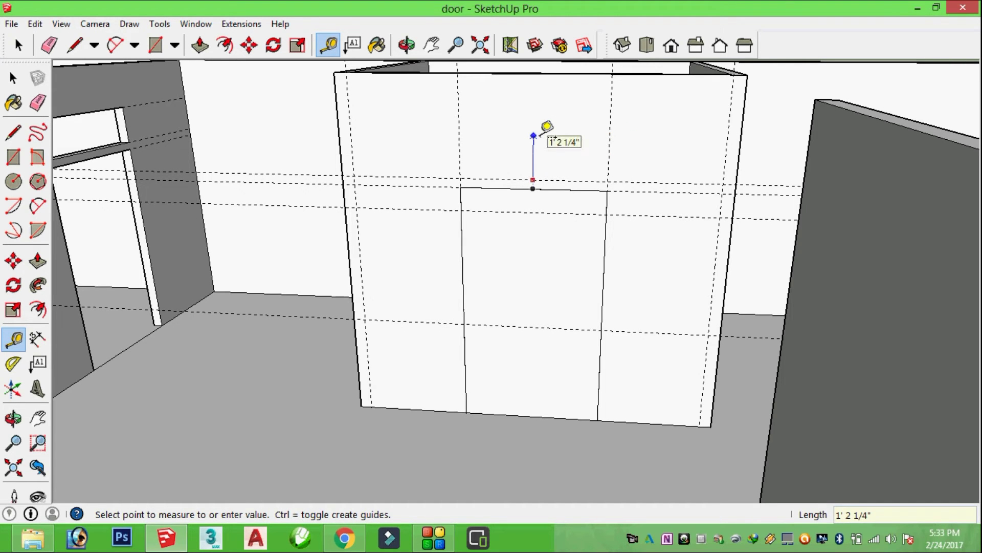
type("15")
key("Return")
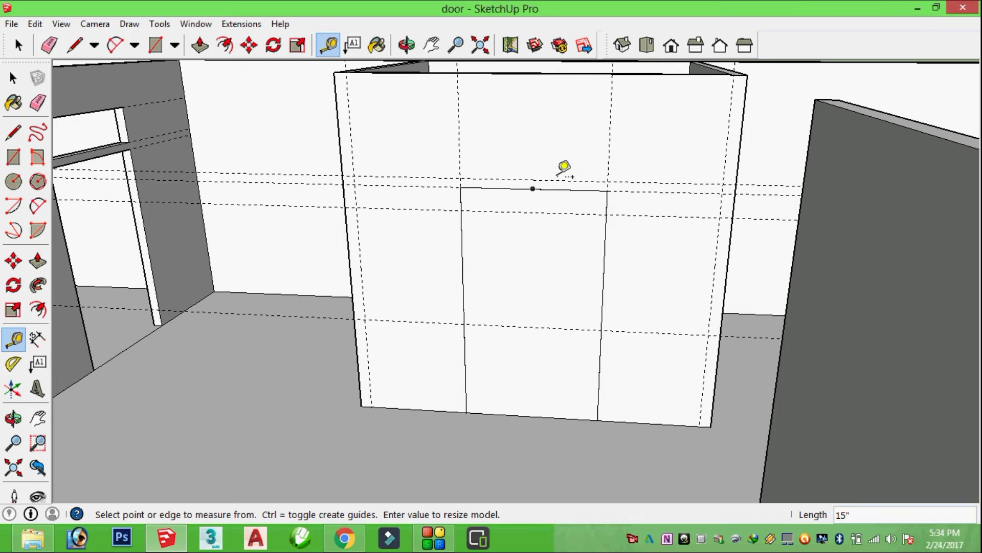
left_click(545, 179)
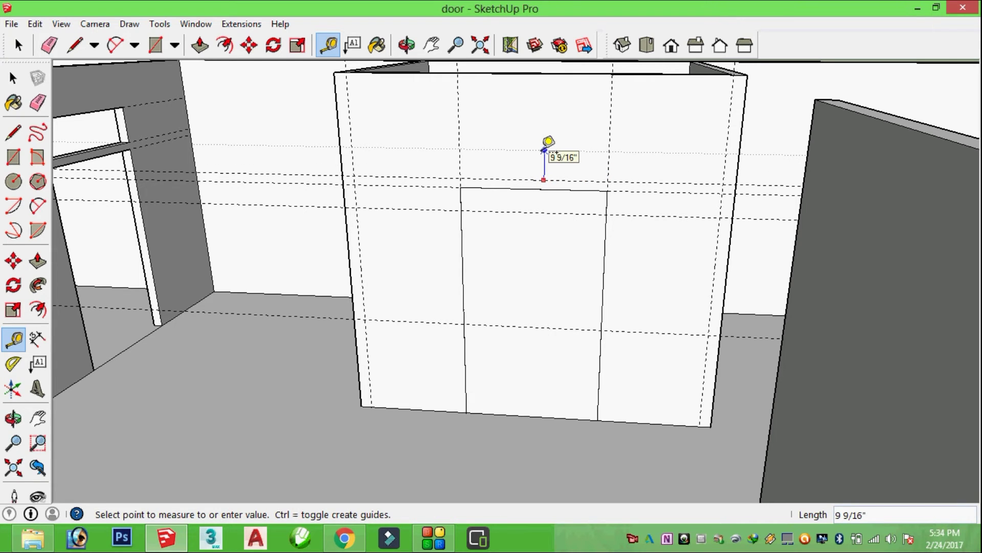
type("15")
key("Return")
Step: Draw the transom rectangle between the 3" and 15" guides above the door
left_click(155, 45)
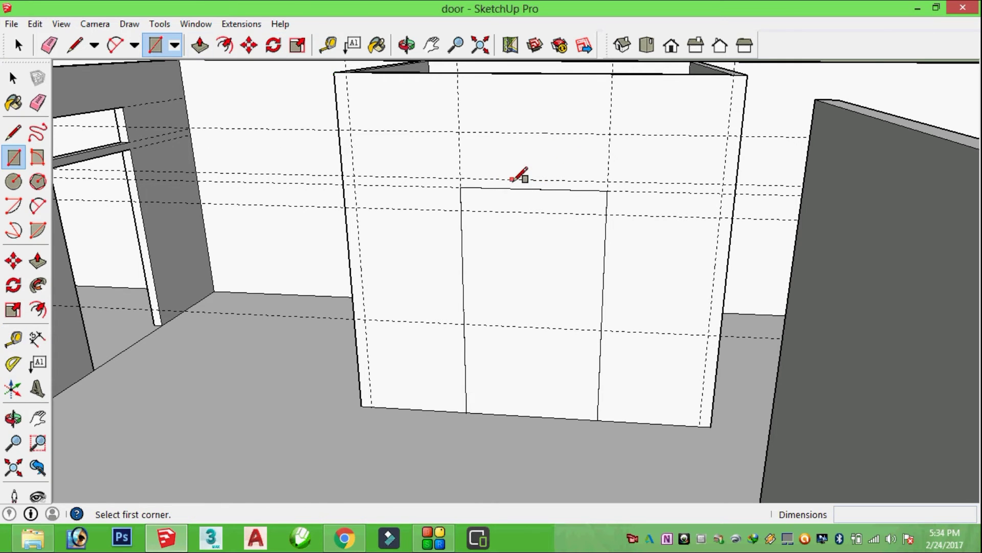
left_click(459, 131)
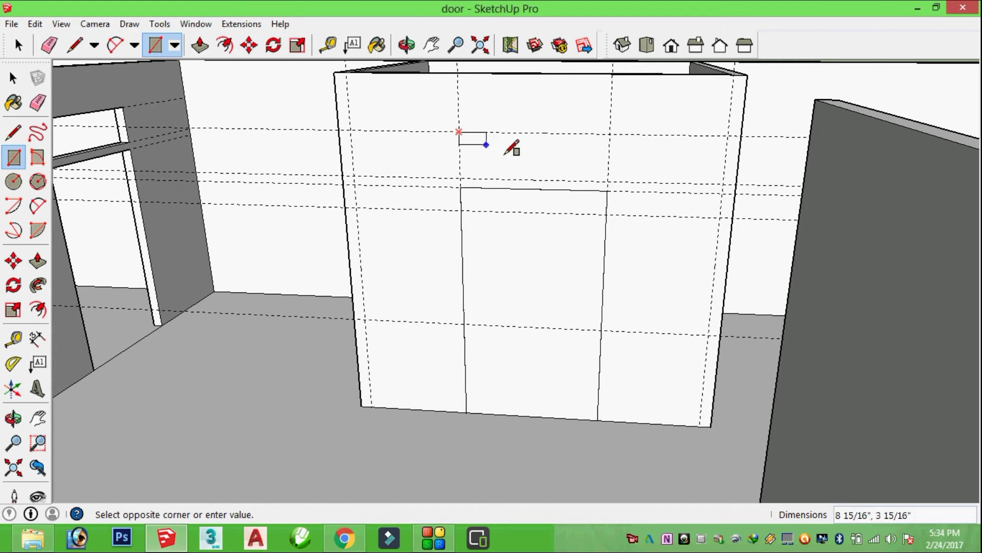
left_click(608, 181)
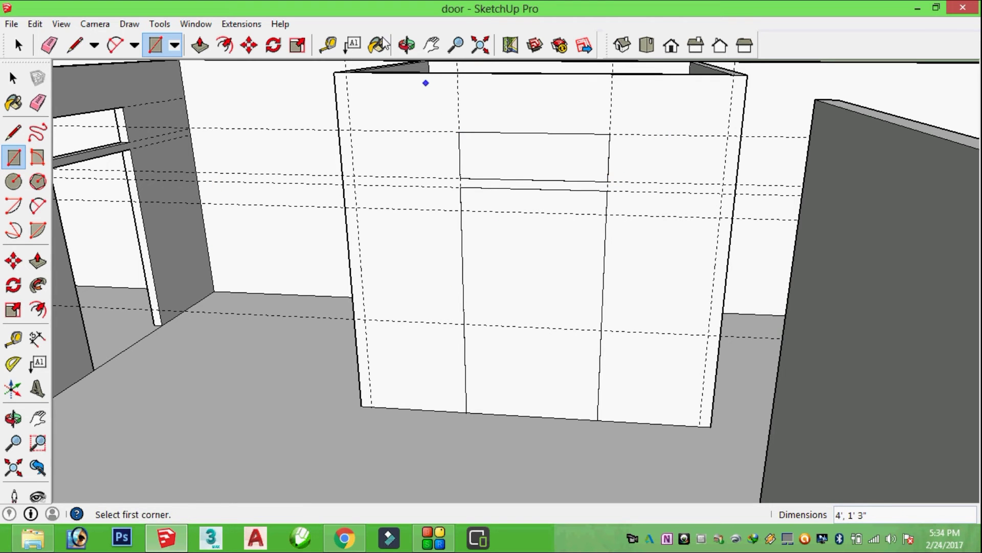
left_click(408, 45)
mouse_move(328, 266)
left_mouse_down()
mouse_move(575, 383)
mouse_move(558, 322)
mouse_move(520, 334)
mouse_move(547, 361)
left_mouse_up()
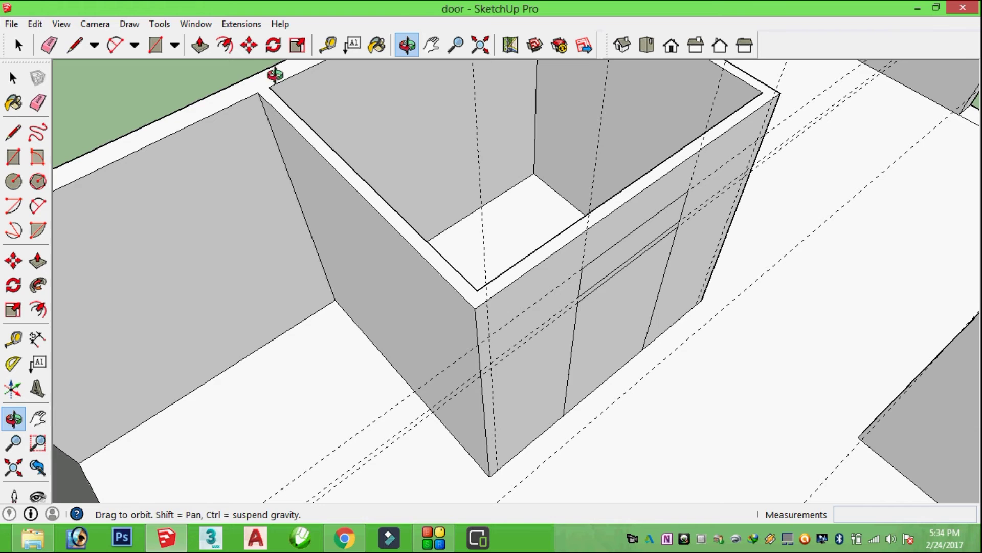
Step: Push the transom face into the wall and push the door face through it (-4")
left_click(200, 46)
left_click(629, 252)
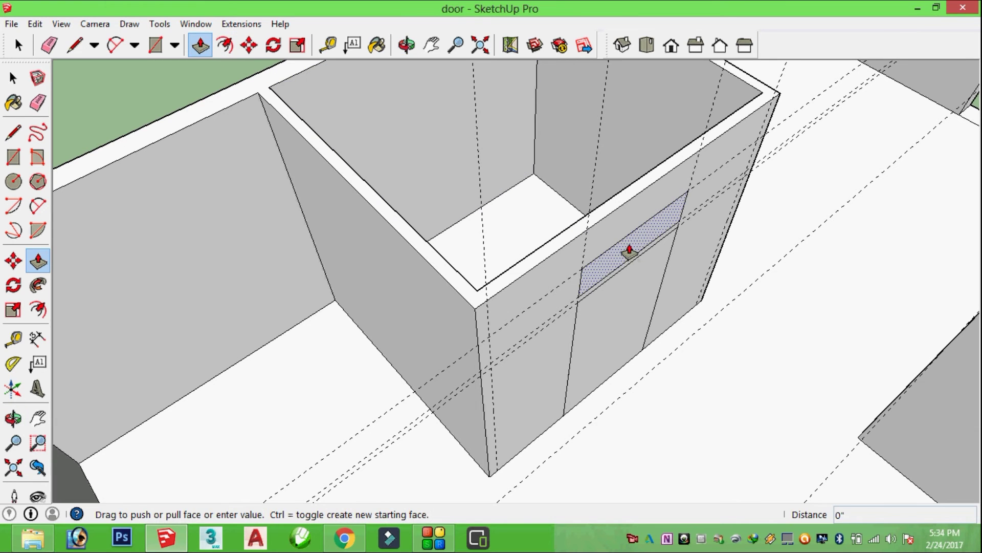
left_click(619, 202)
left_click(634, 311)
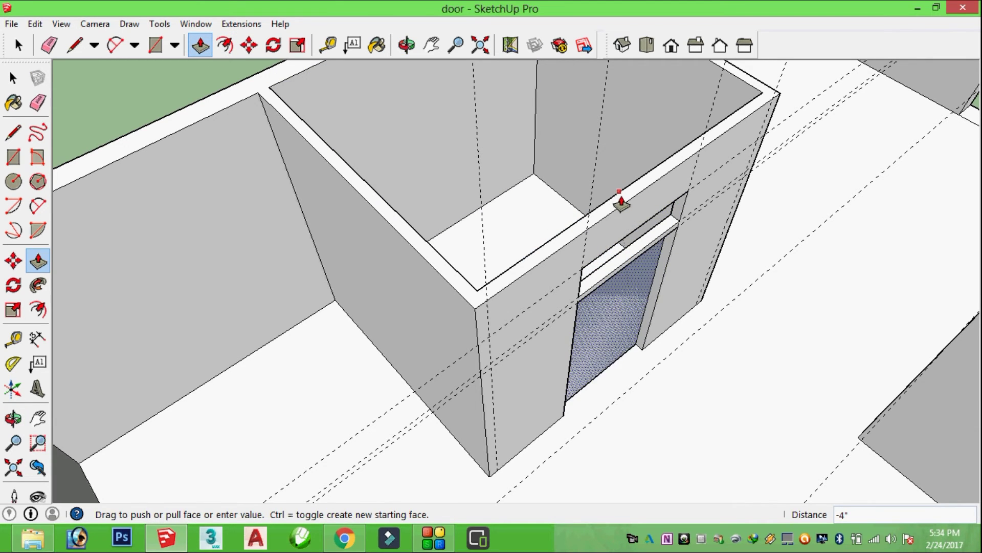
left_click(648, 243)
Step: Orbit to another blank interior wall and start measuring across it with Tape Measure
left_click(407, 45)
mouse_move(491, 325)
left_mouse_down()
mouse_move(373, 101)
mouse_move(638, 116)
mouse_move(514, 168)
mouse_move(537, 160)
left_mouse_up()
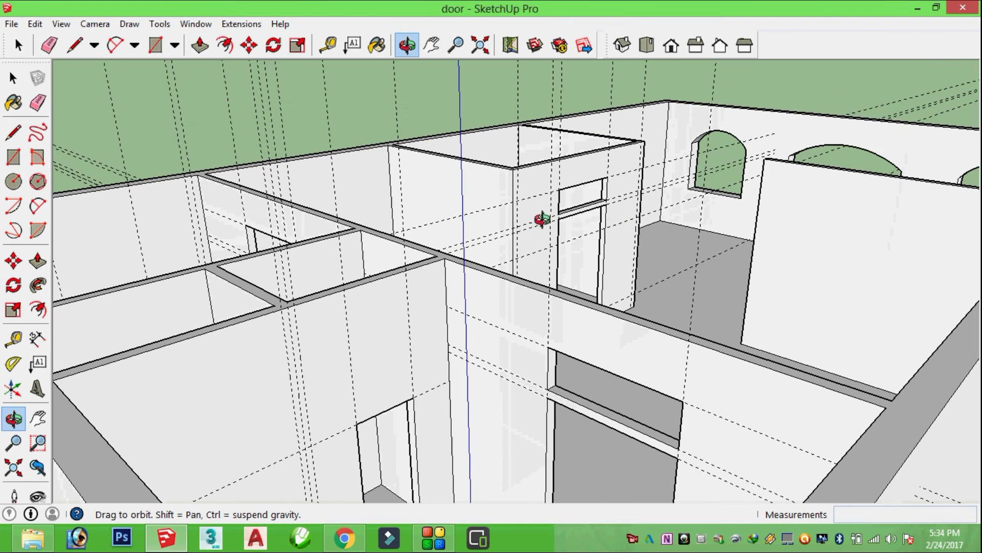
mouse_move(612, 160)
left_mouse_down()
mouse_move(426, 217)
mouse_move(457, 225)
mouse_move(467, 315)
mouse_move(494, 307)
mouse_move(362, 300)
mouse_move(484, 295)
mouse_move(556, 277)
left_mouse_up()
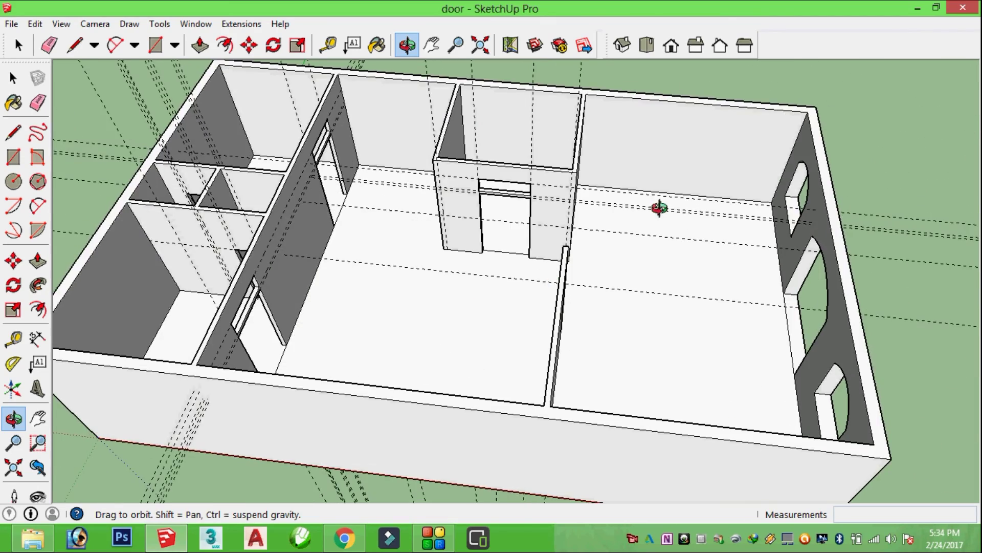
scroll(575, 252, "up", 4)
scroll(686, 272, "up", 2)
scroll(681, 272, "up", 2)
mouse_move(653, 271)
left_mouse_down()
mouse_move(539, 208)
mouse_move(634, 204)
mouse_move(684, 247)
mouse_move(628, 223)
mouse_move(579, 268)
mouse_move(422, 175)
left_mouse_up()
left_click(327, 45)
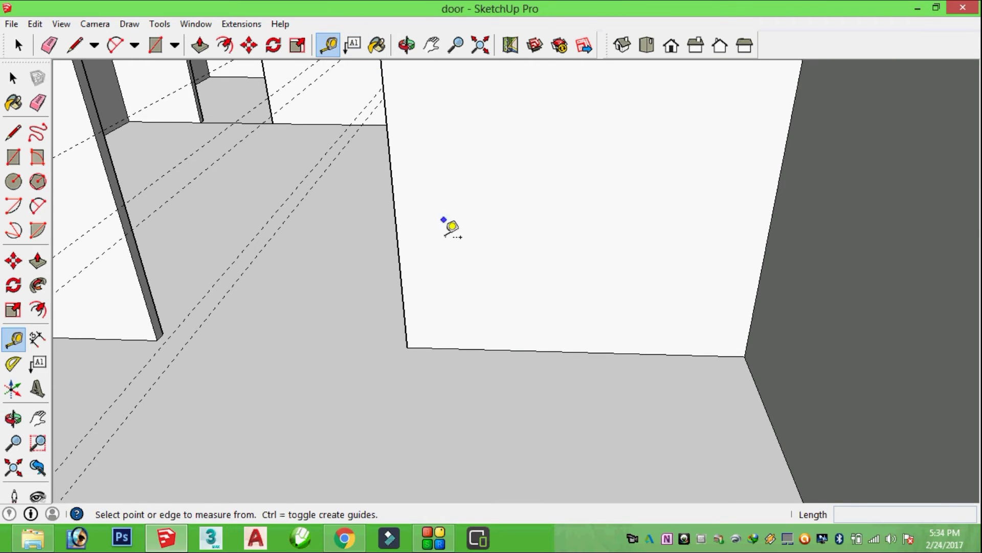
left_click(397, 234)
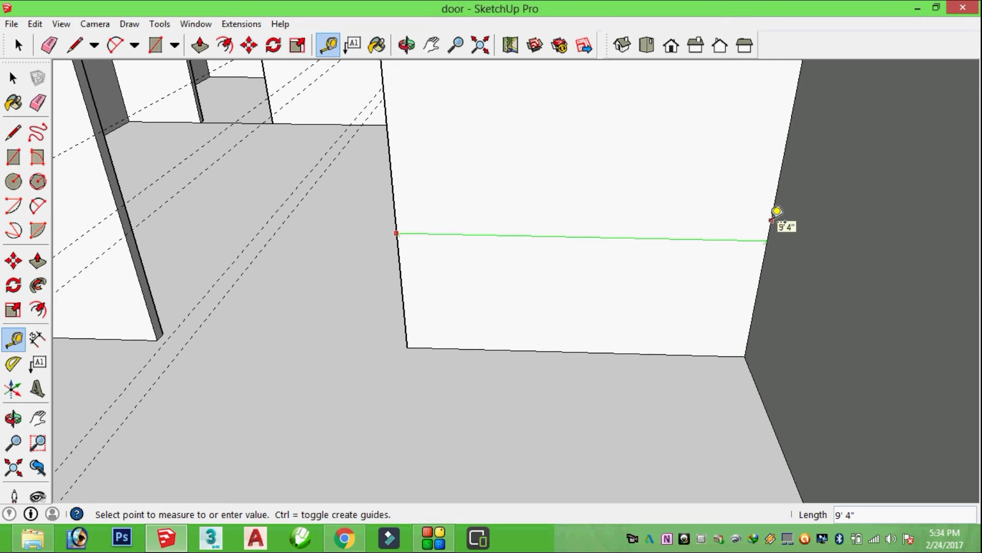
Step: Measure the wall at 9' 4" and place a vertical guide 4" from its left edge
left_click(772, 221)
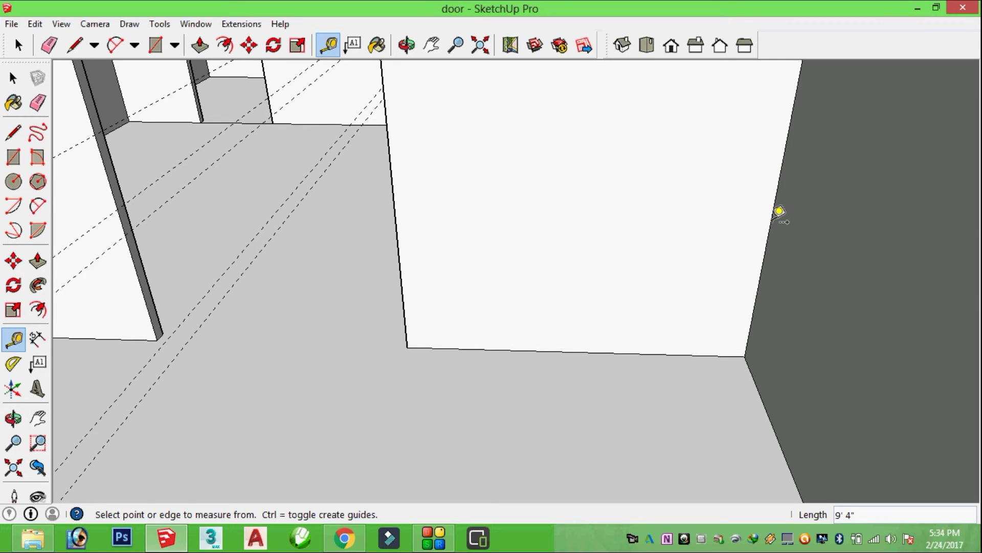
left_click(395, 221)
type("4\"")
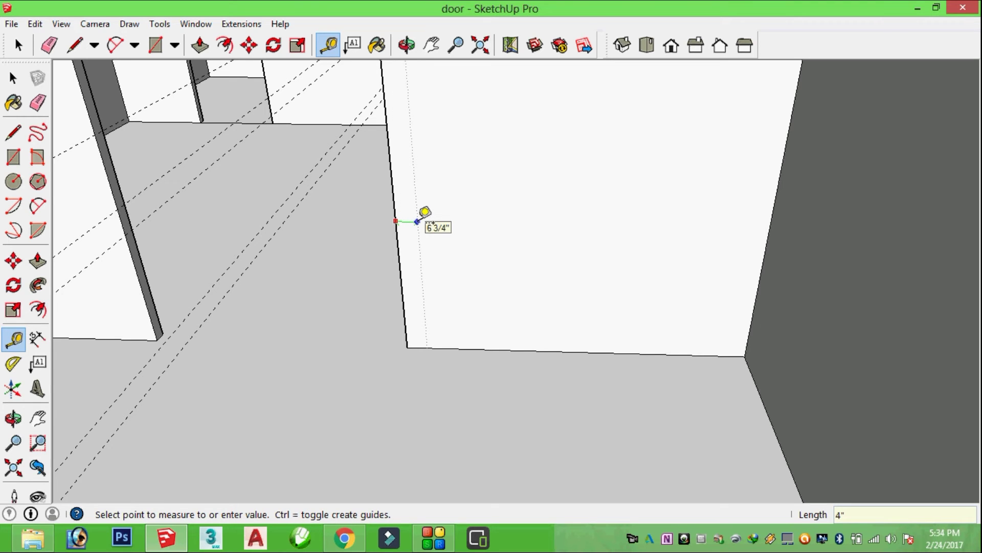
left_click(418, 222)
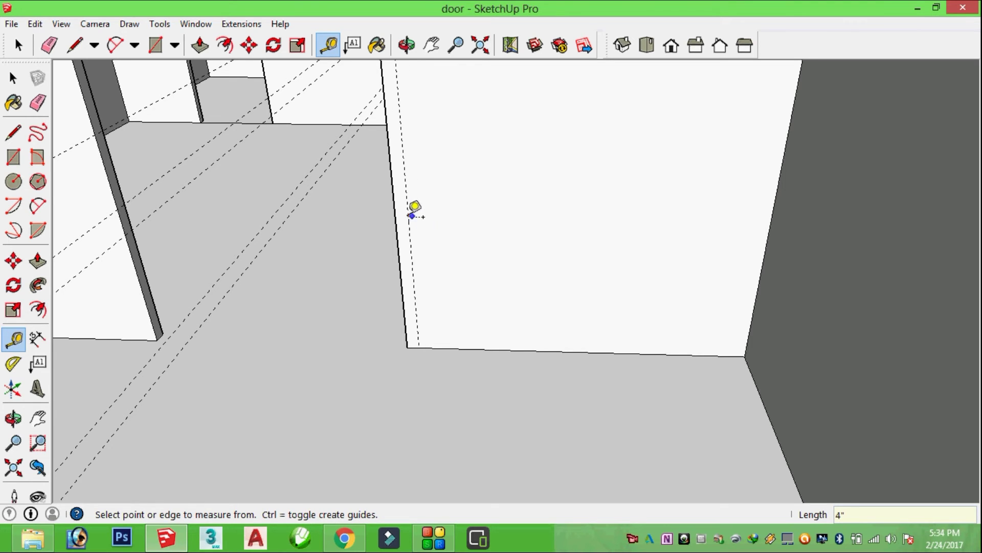
left_click(408, 213)
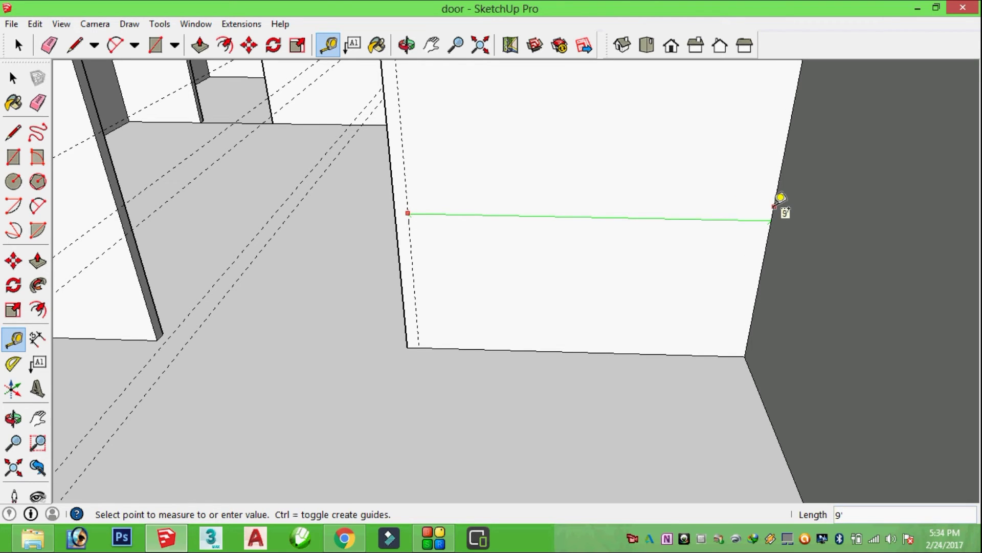
left_click(774, 207)
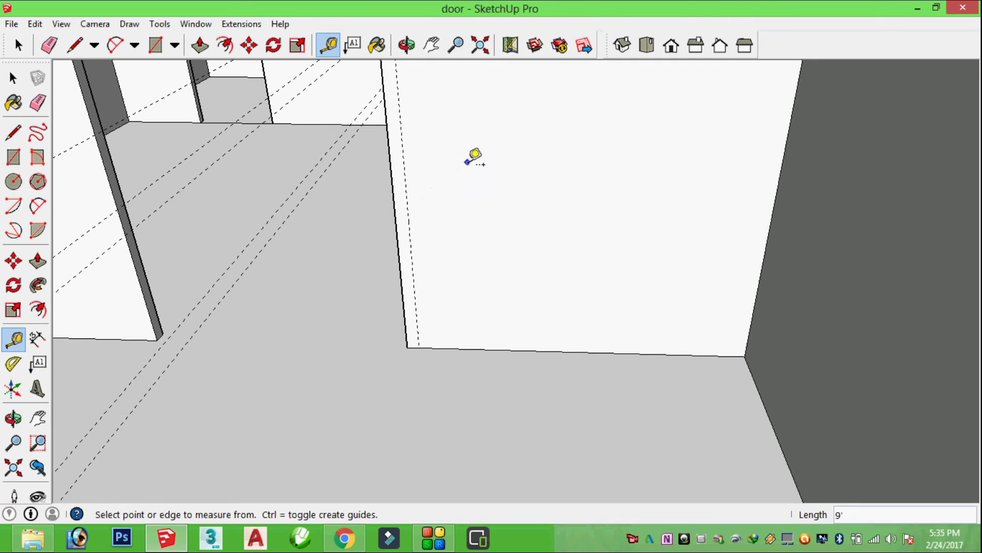
Step: Add vertical guides 16" beyond the 4" guide and 16" in from the right edge
left_click(407, 200)
type("16\"")
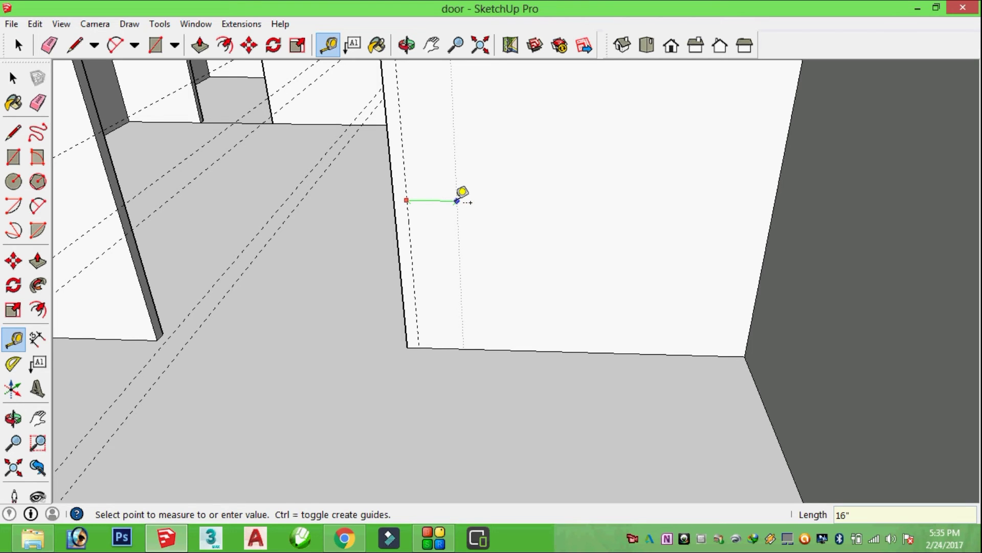
left_click(457, 201)
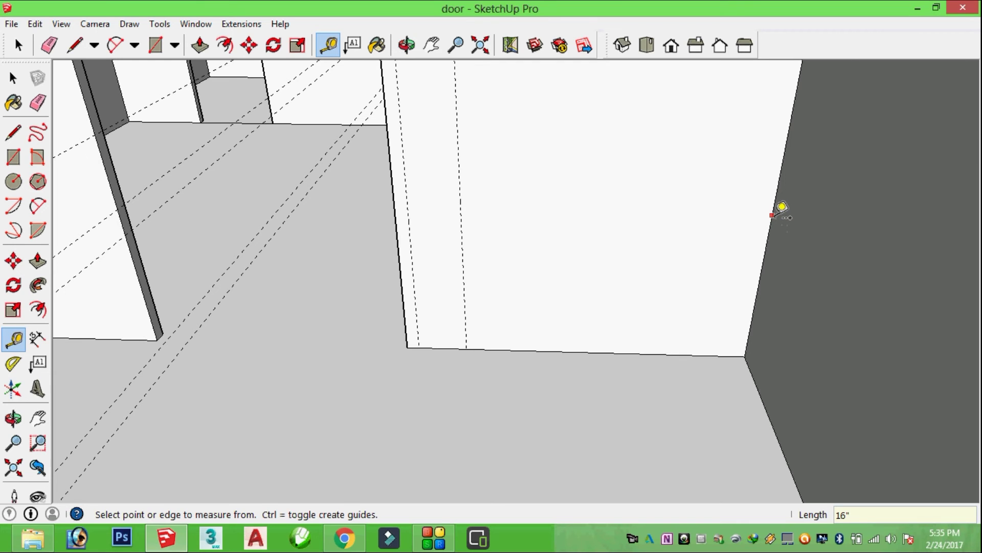
left_click(773, 215)
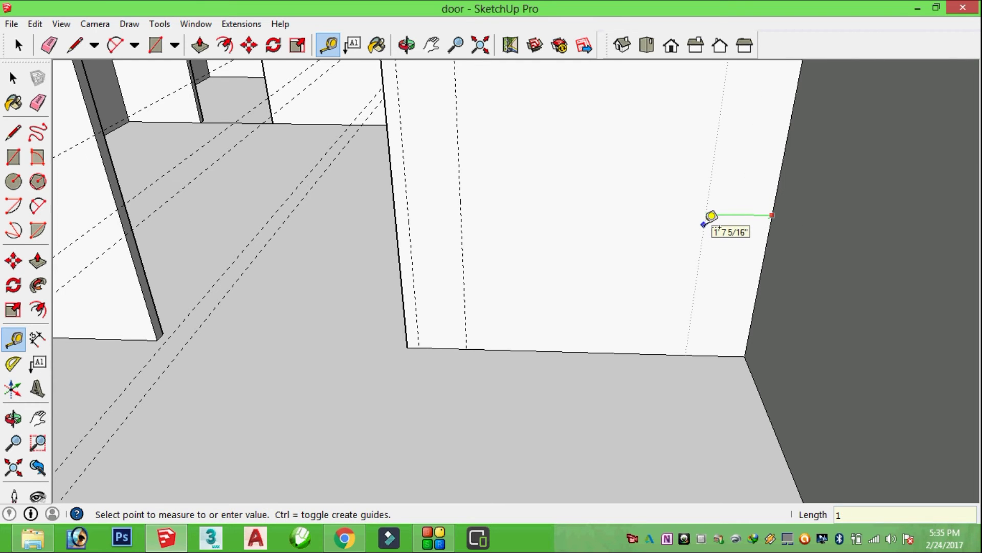
type("6")
key("Return")
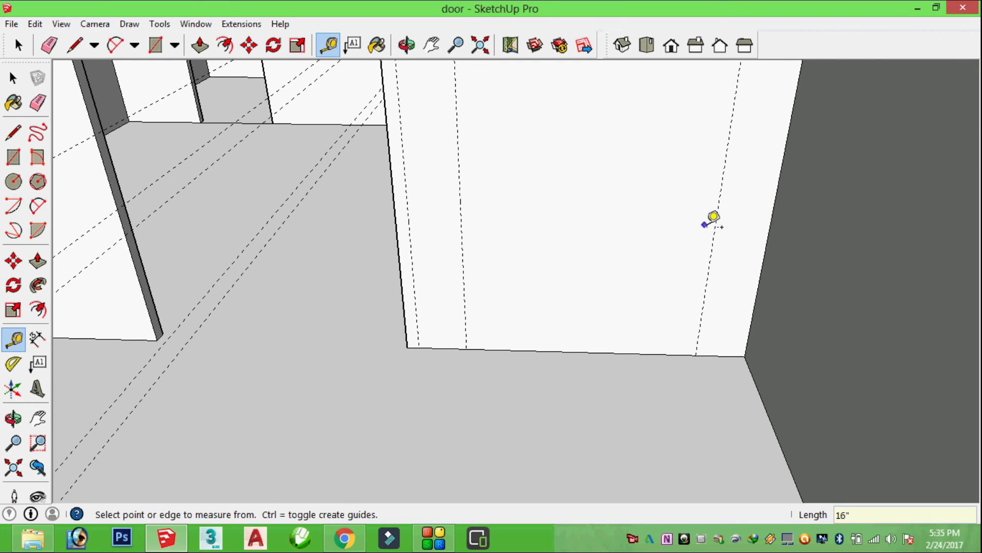
left_click(560, 350)
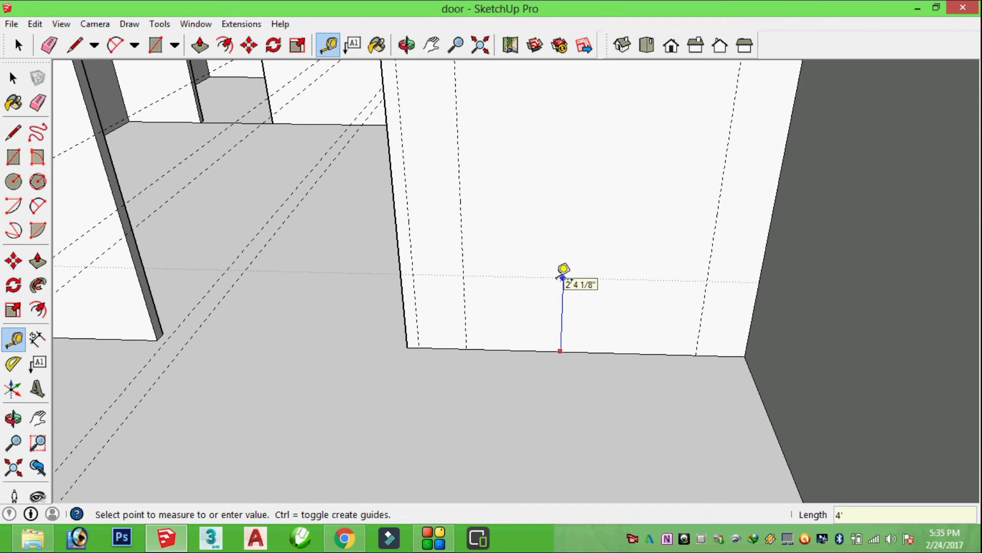
Step: Place a horizontal guide 4' above the floor and take trial measurements up the wall
key("Return")
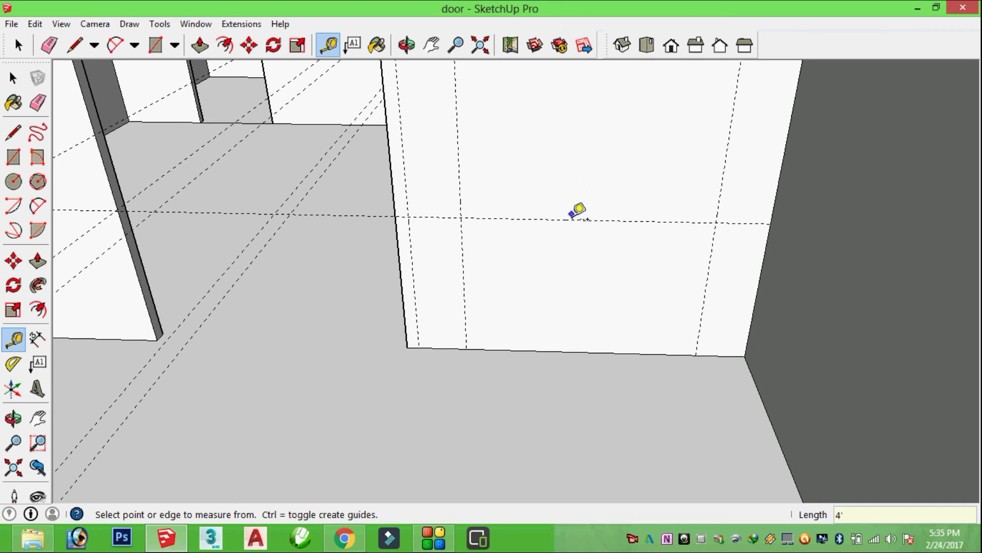
left_click(569, 219)
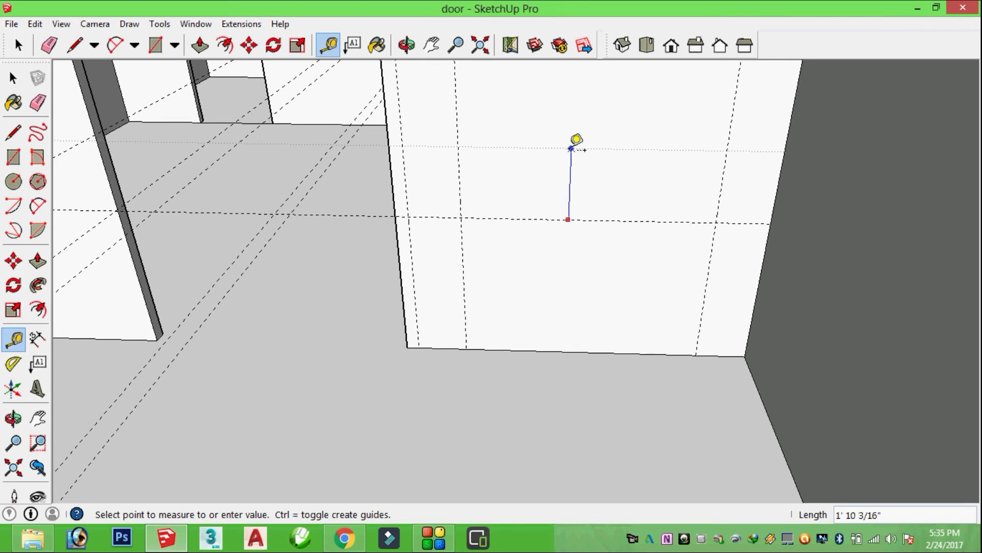
left_click(572, 149)
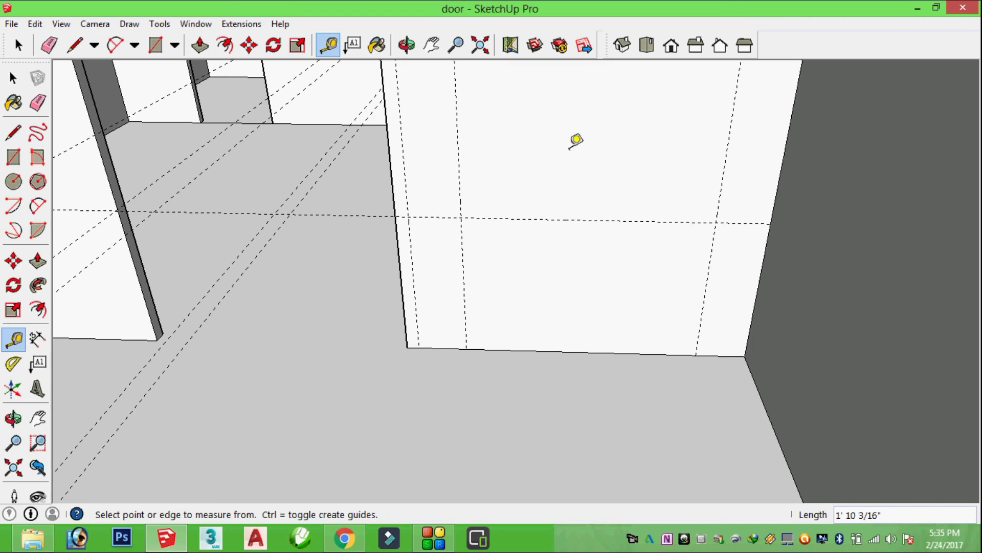
left_click(584, 351)
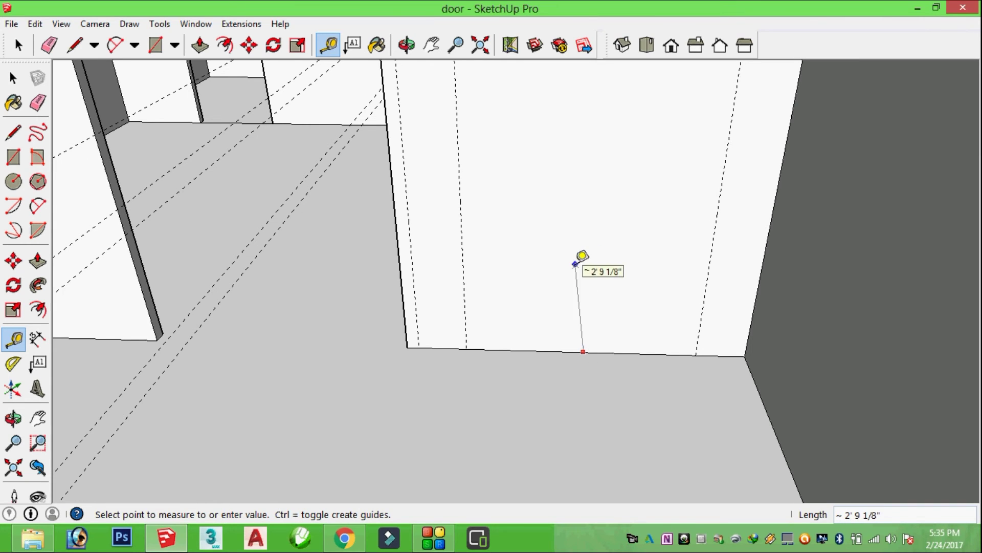
left_click(584, 261)
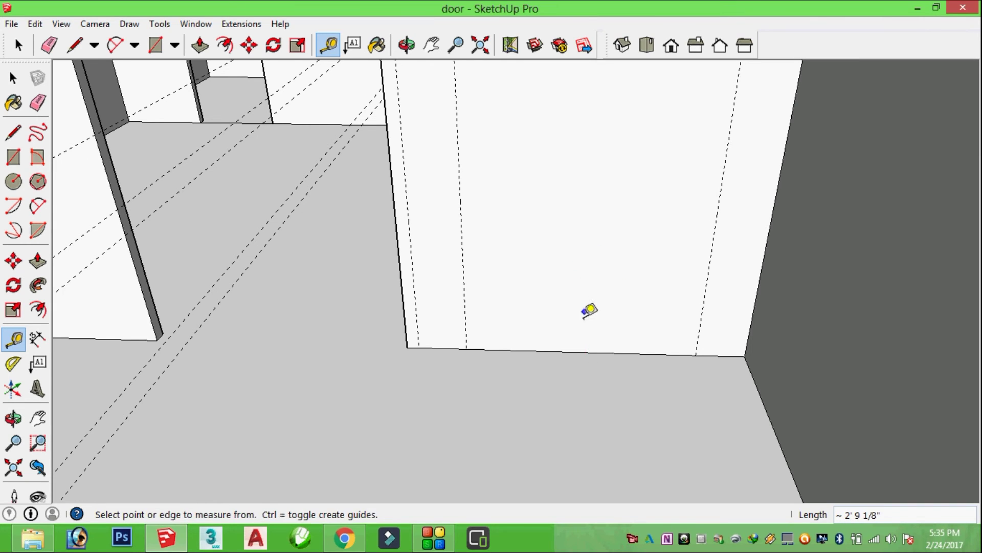
left_click(601, 352)
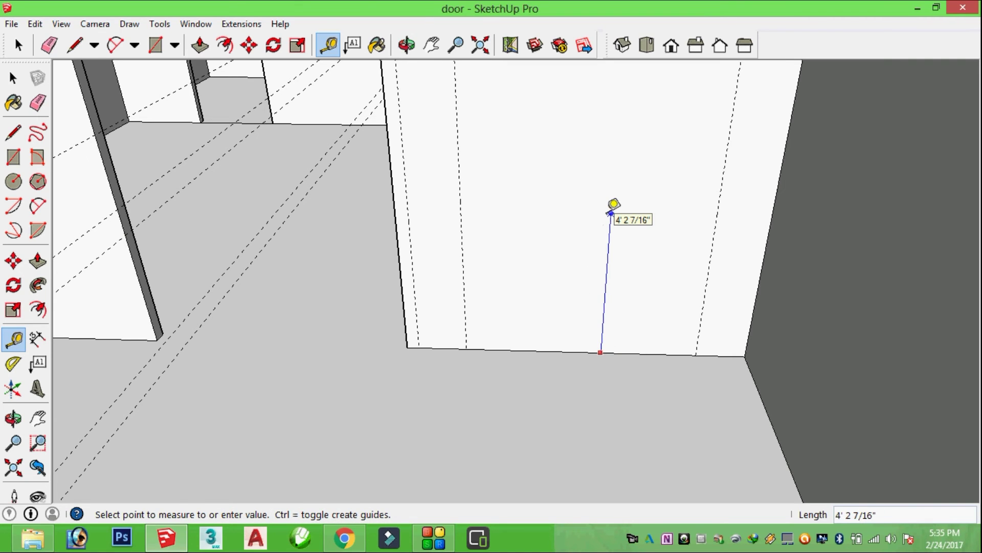
type("3'")
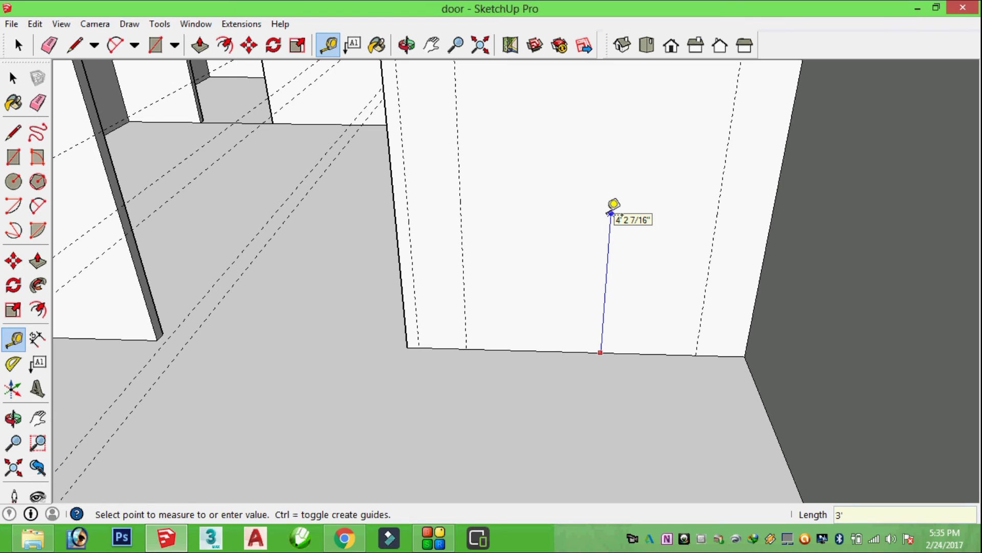
key("Return")
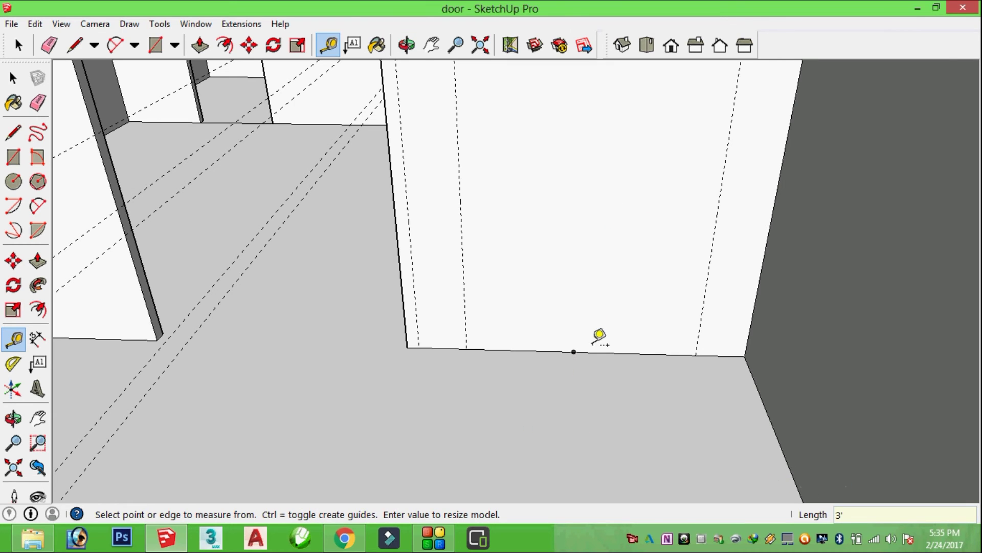
Step: Add horizontal guides 3' above the floor and another 3' above that
left_click(574, 351)
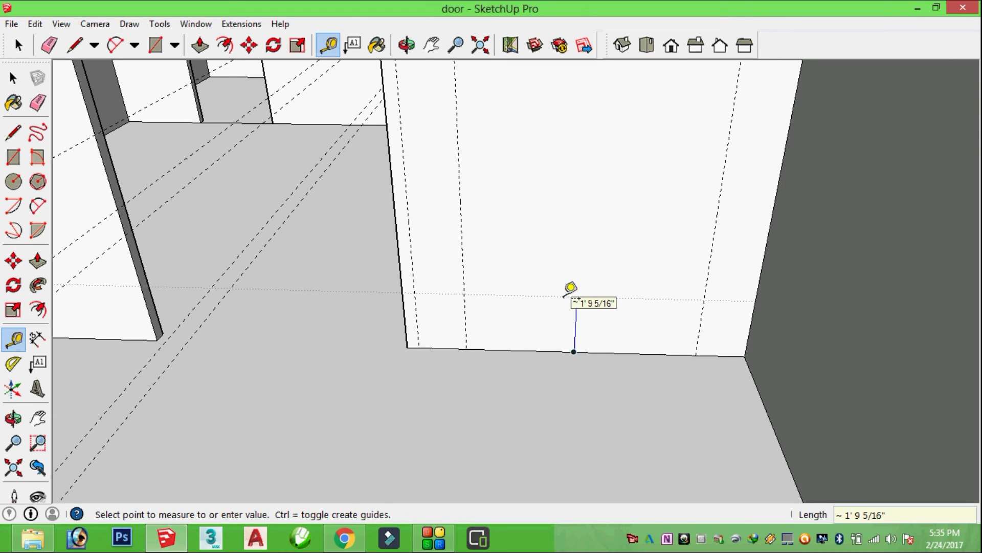
type("3'")
key("Return")
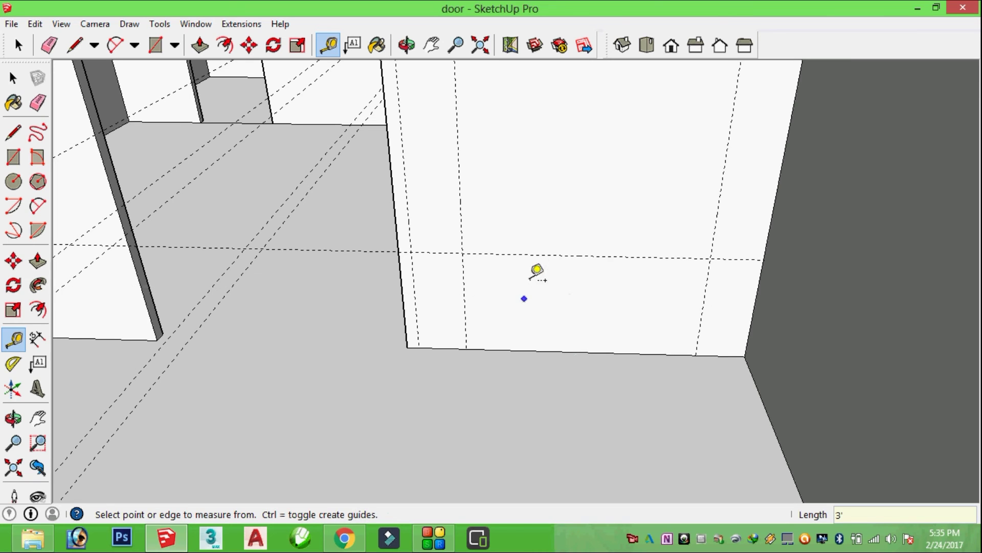
left_click(579, 255)
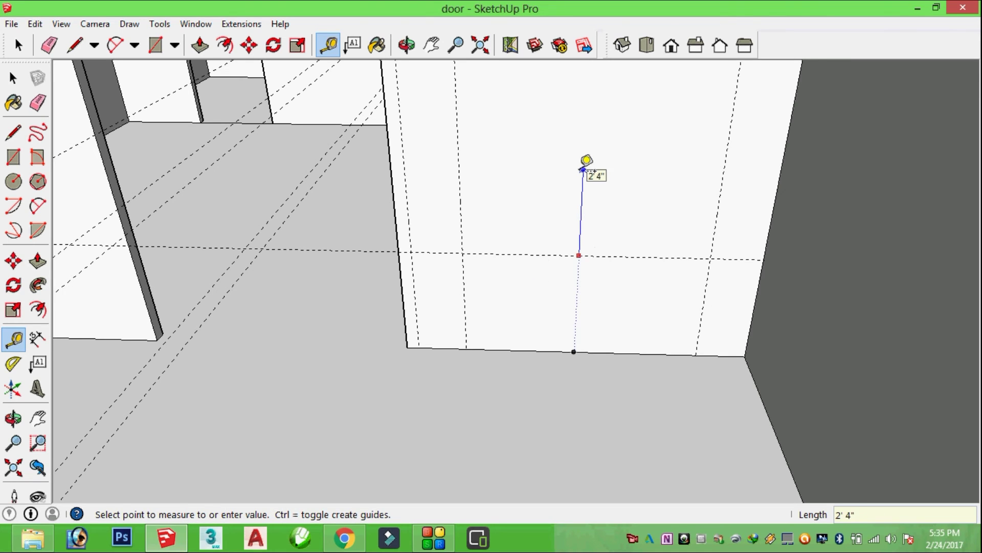
left_click(603, 160)
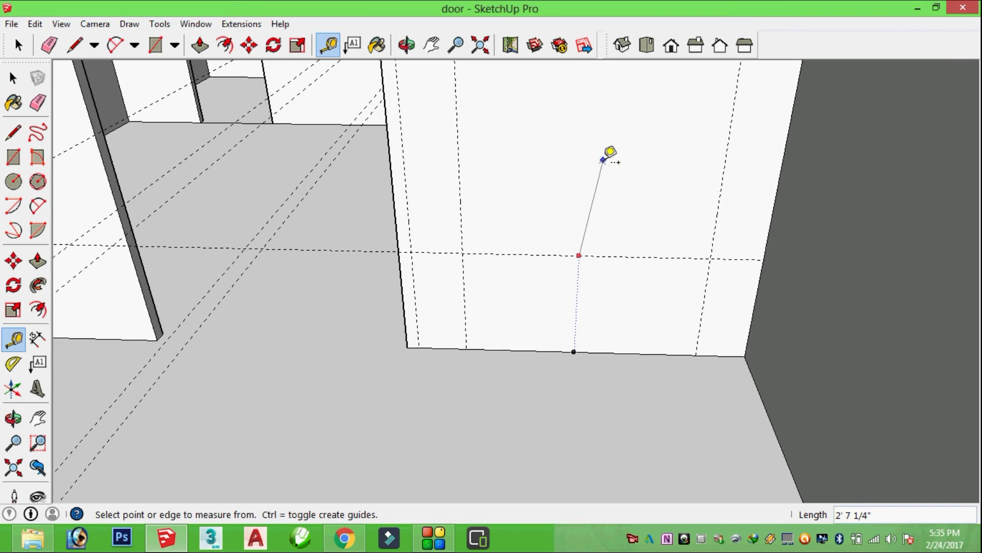
left_click(605, 256)
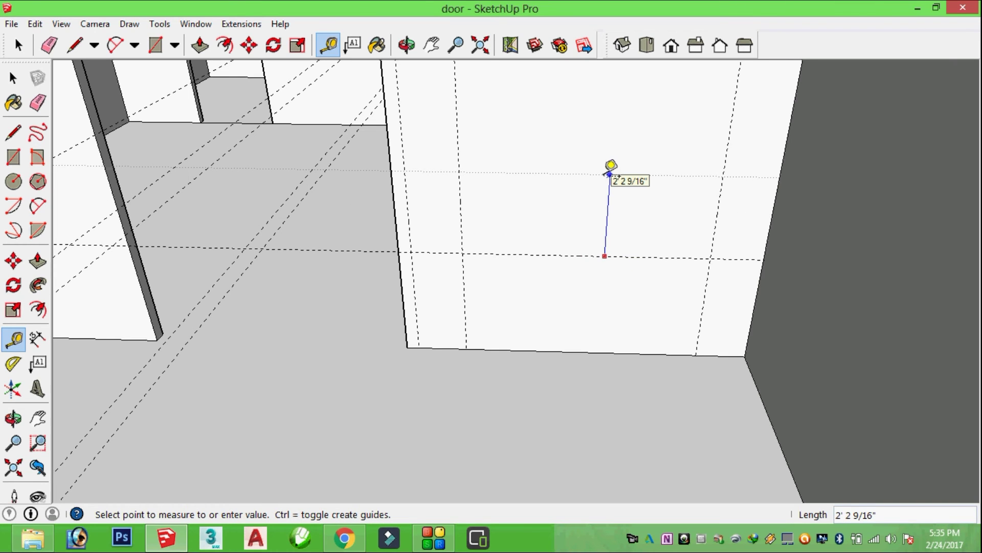
type("'")
key("Return")
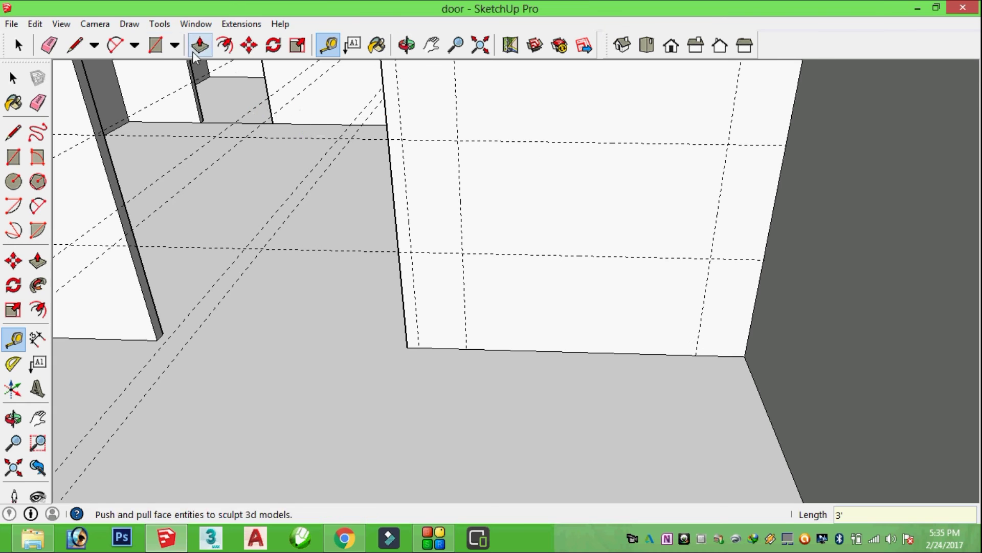
Step: Draw the 6' 4" by 3' window rectangle between the guide intersections
left_click(158, 47)
left_click(457, 140)
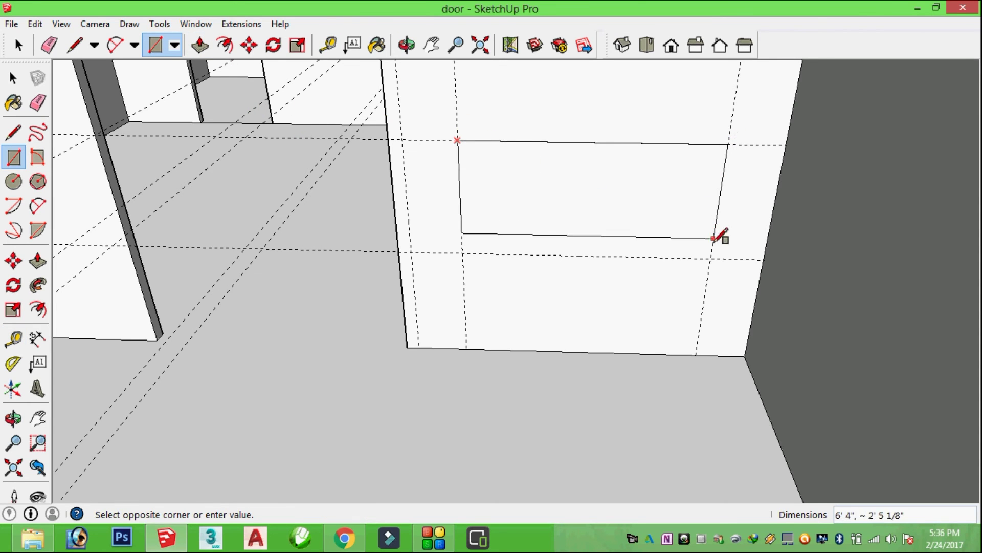
left_click(711, 258)
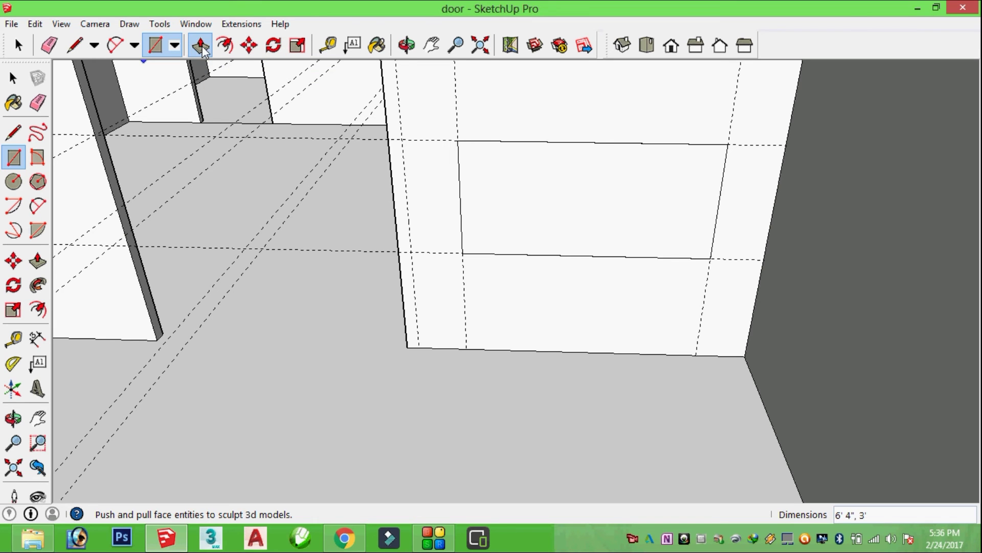
Step: Offset the window rectangle inward 2" to form its frame outline
left_click(201, 46)
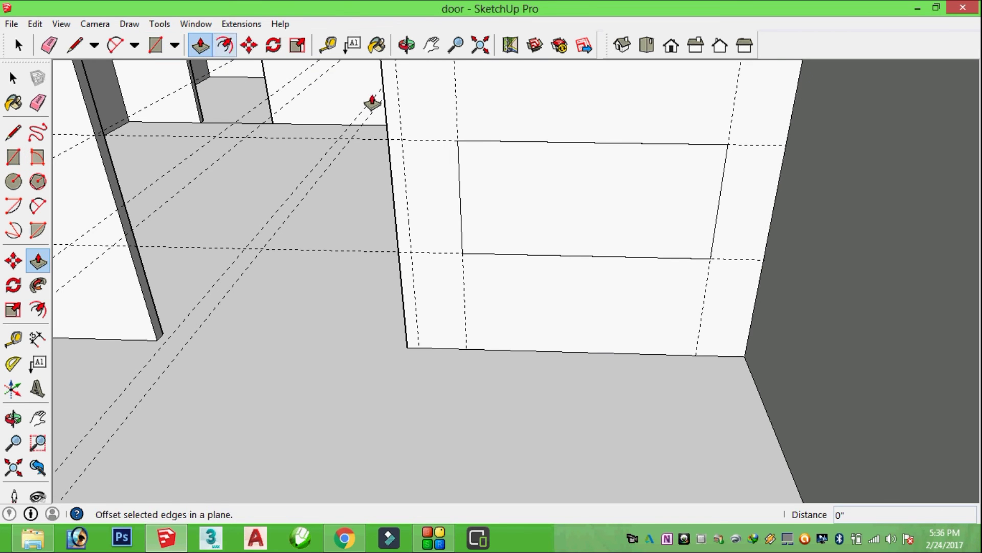
left_click(225, 45)
left_click(525, 207)
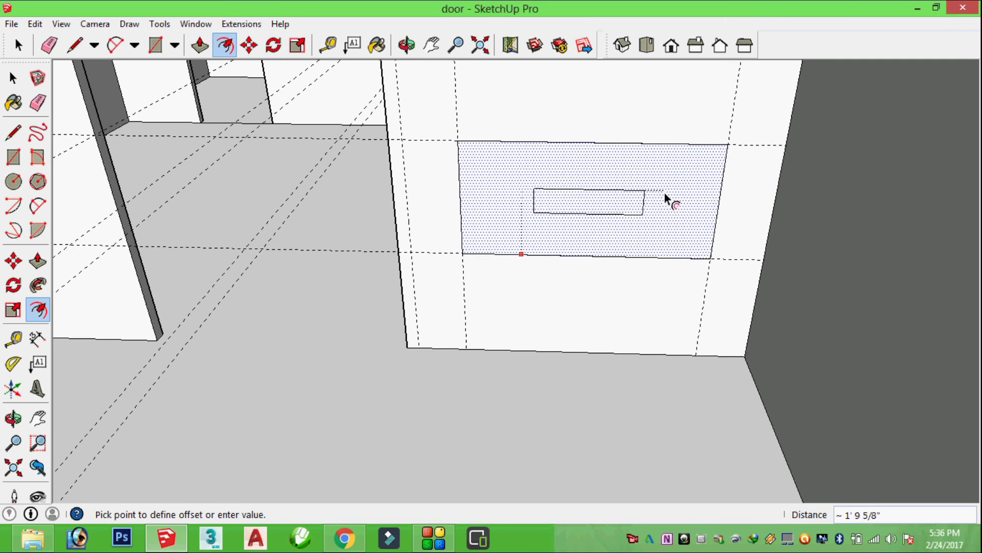
left_click(636, 241)
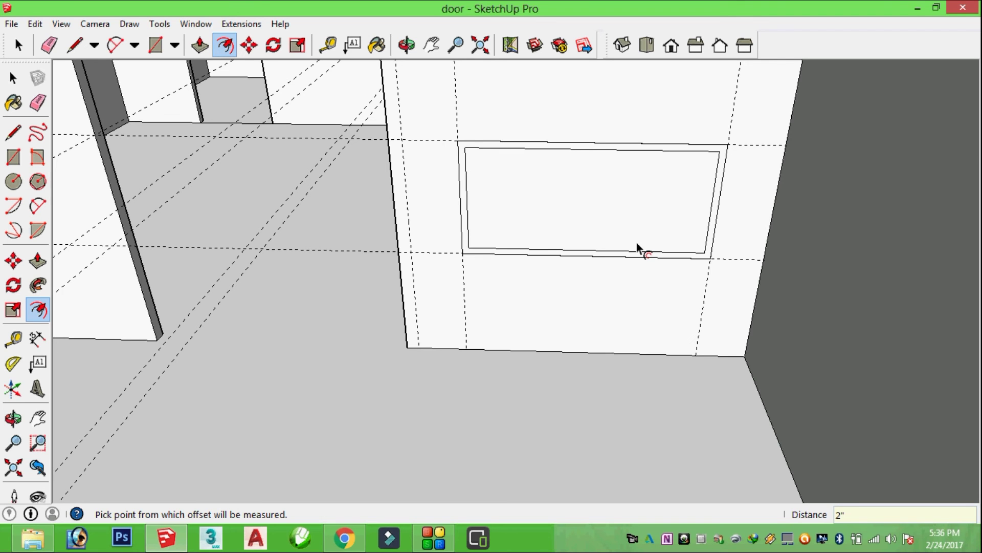
left_click(408, 87)
key("o")
mouse_move(405, 125)
left_mouse_down()
mouse_move(470, 259)
mouse_move(500, 278)
mouse_move(433, 107)
left_mouse_up()
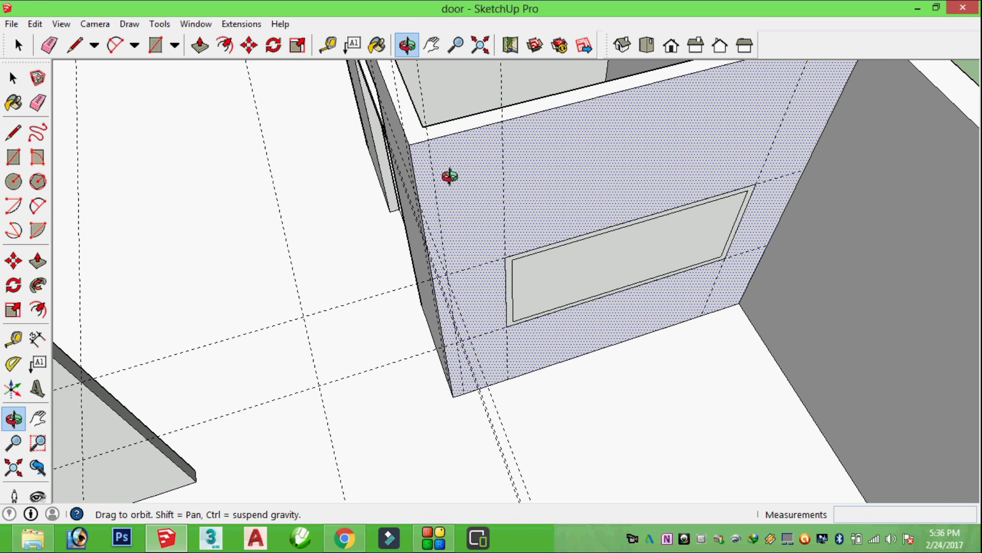
Step: Push the inner window face through the wall to open the window
left_click(200, 45)
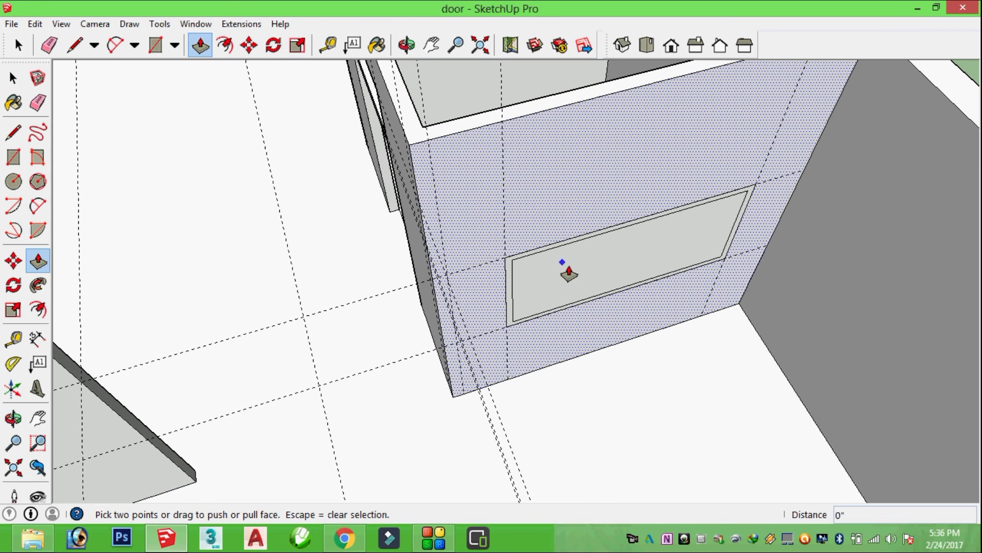
left_click_drag(574, 265, 565, 221)
mouse_move(557, 149)
left_mouse_down()
mouse_move(607, 241)
mouse_move(575, 95)
left_mouse_up()
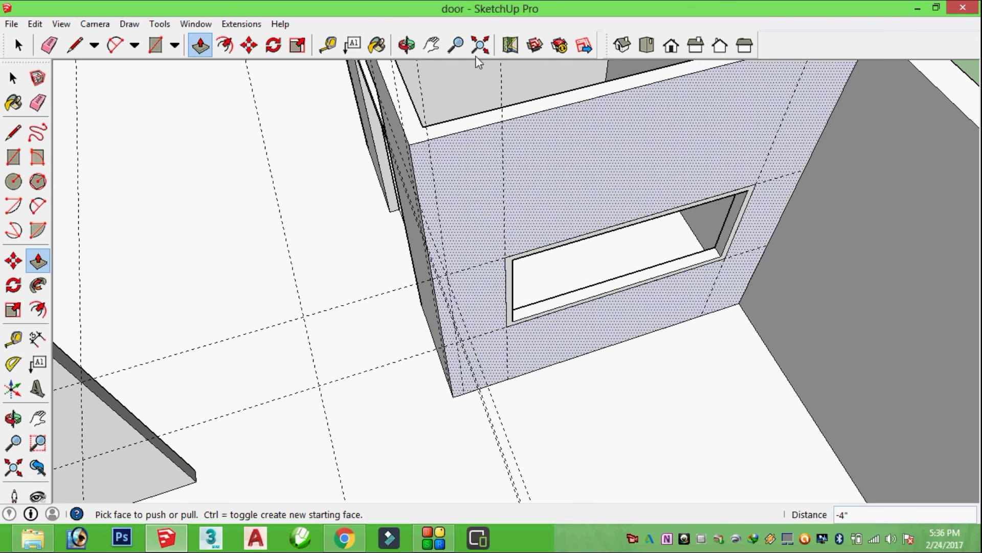
left_click(408, 45)
mouse_move(512, 164)
left_mouse_down()
mouse_move(530, 175)
mouse_move(461, 100)
mouse_move(574, 171)
mouse_move(592, 171)
left_mouse_up()
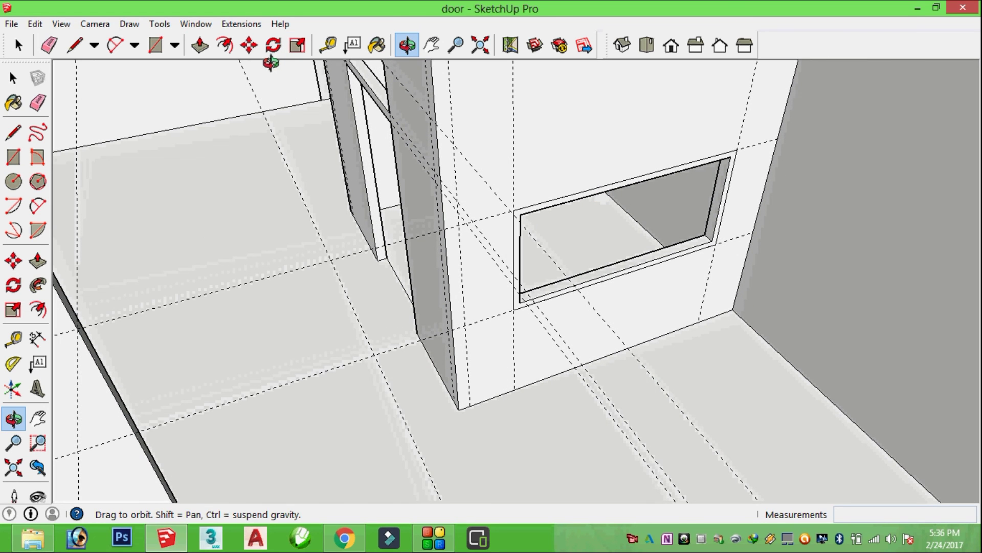
left_click_drag(272, 62, 271, 99)
Step: Recess the 2" window frame ring 2 11/16" into the wall
left_click(199, 47)
left_click_drag(550, 212, 546, 205)
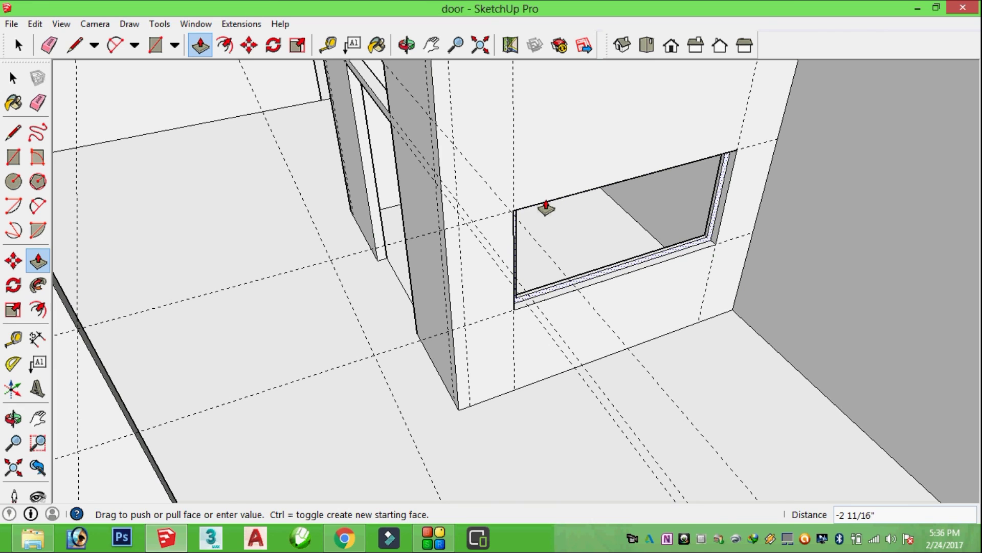
left_click(546, 206)
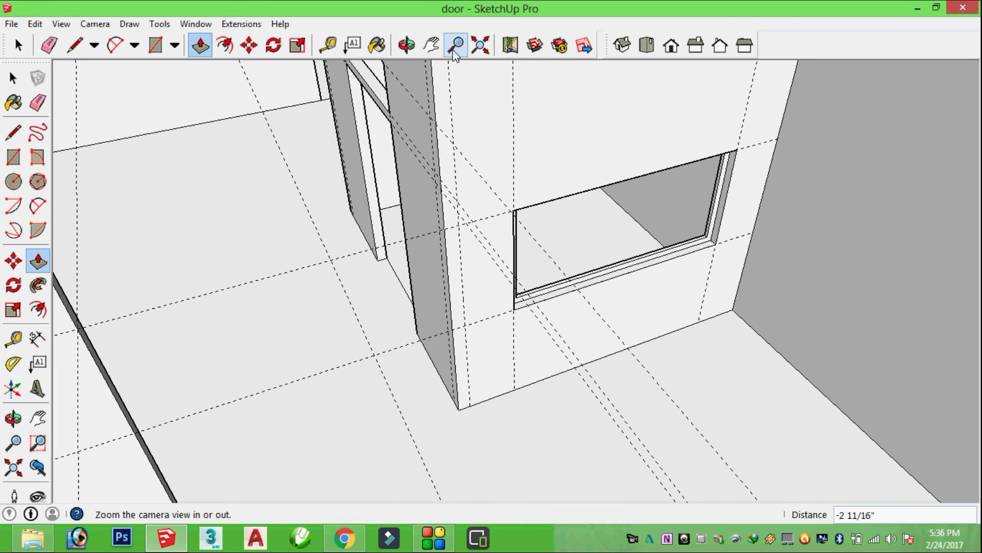
left_click(407, 45)
mouse_move(467, 235)
left_mouse_down()
mouse_move(434, 180)
mouse_move(518, 263)
mouse_move(493, 251)
mouse_move(507, 243)
mouse_move(505, 221)
mouse_move(542, 242)
mouse_move(528, 235)
mouse_move(675, 228)
mouse_move(441, 202)
mouse_move(563, 180)
mouse_move(423, 245)
mouse_move(581, 230)
mouse_move(208, 222)
mouse_move(190, 207)
mouse_move(221, 213)
mouse_move(153, 252)
mouse_move(195, 184)
mouse_move(310, 257)
mouse_move(226, 272)
mouse_move(390, 169)
mouse_move(180, 195)
mouse_move(324, 266)
mouse_move(324, 251)
left_mouse_up()
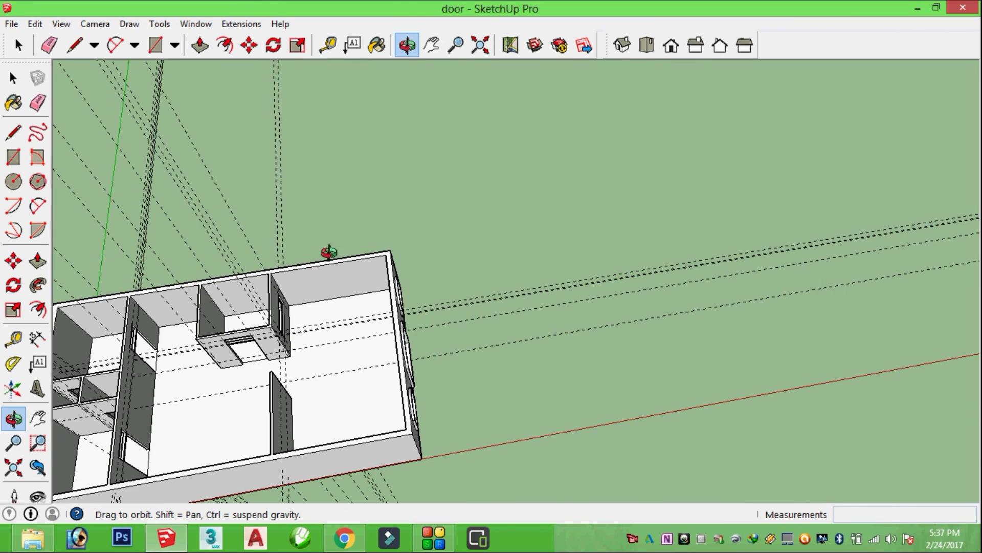
Step: Pan the house to the centre and orbit to a steep top-down view
left_click(432, 46)
left_click_drag(330, 373, 438, 228)
mouse_move(186, 384)
left_mouse_down()
mouse_move(236, 313)
mouse_move(346, 343)
left_mouse_up()
left_click(407, 45)
mouse_move(596, 290)
left_mouse_down()
mouse_move(518, 351)
mouse_move(532, 324)
mouse_move(553, 330)
mouse_move(447, 300)
mouse_move(520, 307)
mouse_move(459, 292)
mouse_move(598, 306)
mouse_move(548, 256)
mouse_move(574, 346)
mouse_move(589, 305)
mouse_move(495, 318)
mouse_move(474, 285)
mouse_move(481, 278)
left_mouse_up()
scroll(550, 256, "up", 4)
scroll(533, 271, "down", 3)
Step: Orbit around the house interior, then out to a distant view of the whole house
mouse_move(575, 322)
left_mouse_down()
mouse_move(509, 327)
mouse_move(548, 289)
mouse_move(542, 279)
left_mouse_up()
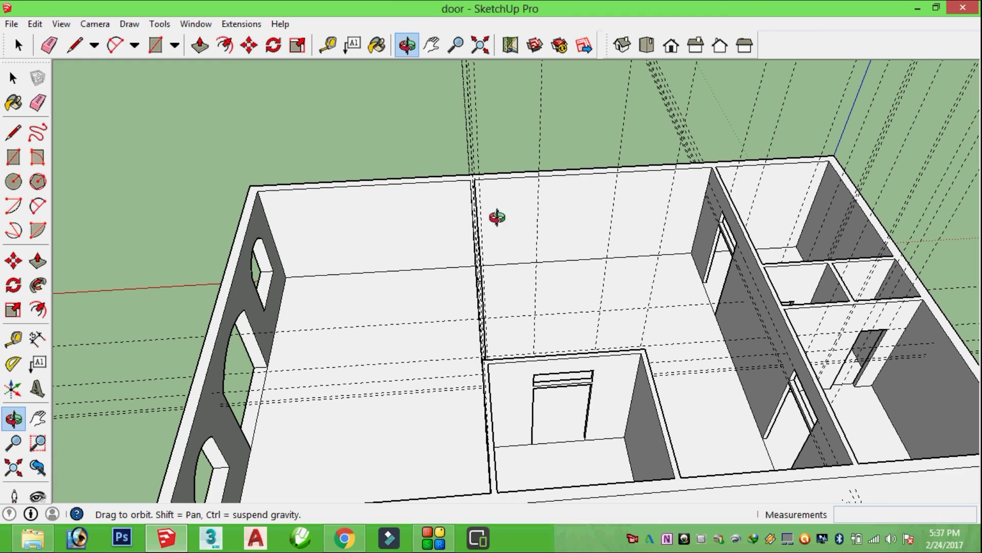
mouse_move(418, 292)
left_mouse_down()
mouse_move(511, 325)
mouse_move(546, 314)
mouse_move(608, 320)
left_mouse_up()
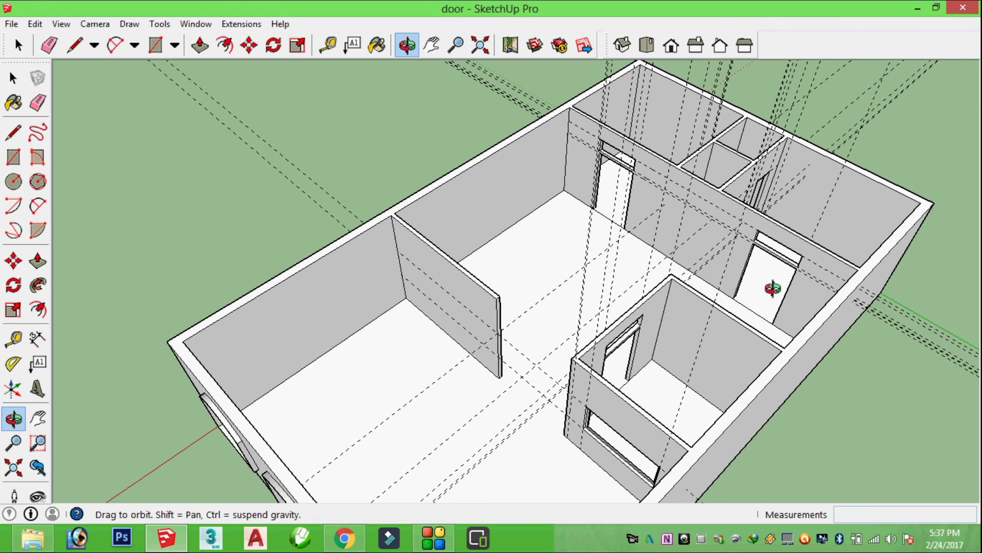
mouse_move(807, 346)
left_mouse_down()
mouse_move(772, 323)
mouse_move(680, 192)
mouse_move(588, 187)
mouse_move(555, 292)
mouse_move(668, 303)
left_mouse_up()
scroll(640, 289, "down", 1)
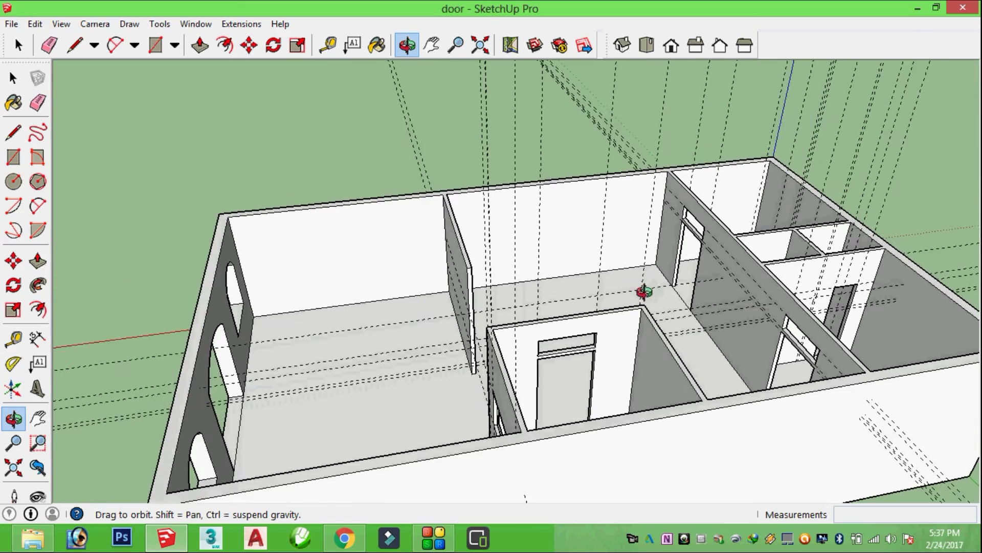
scroll(641, 290, "down", 4)
mouse_move(620, 344)
left_mouse_down()
mouse_move(680, 388)
mouse_move(671, 378)
left_mouse_up()
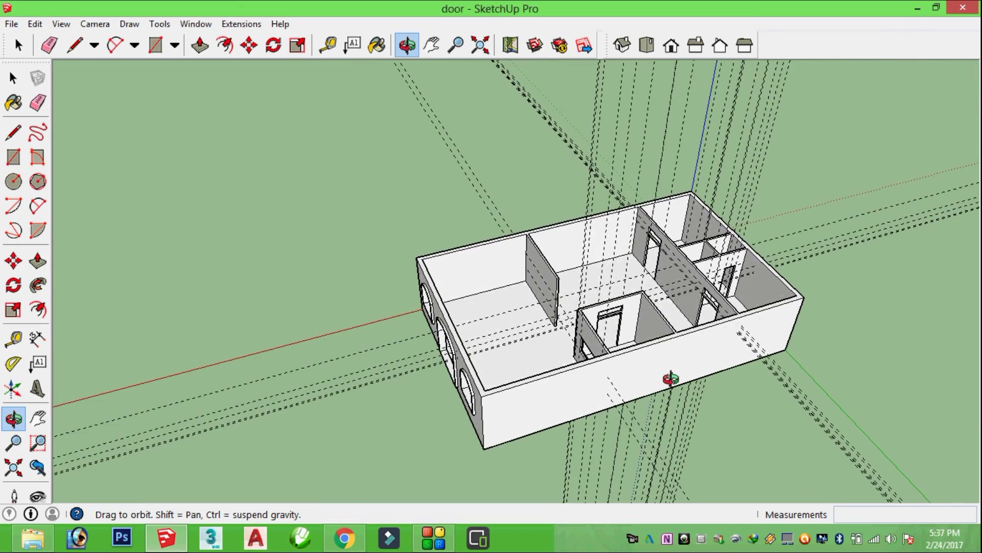